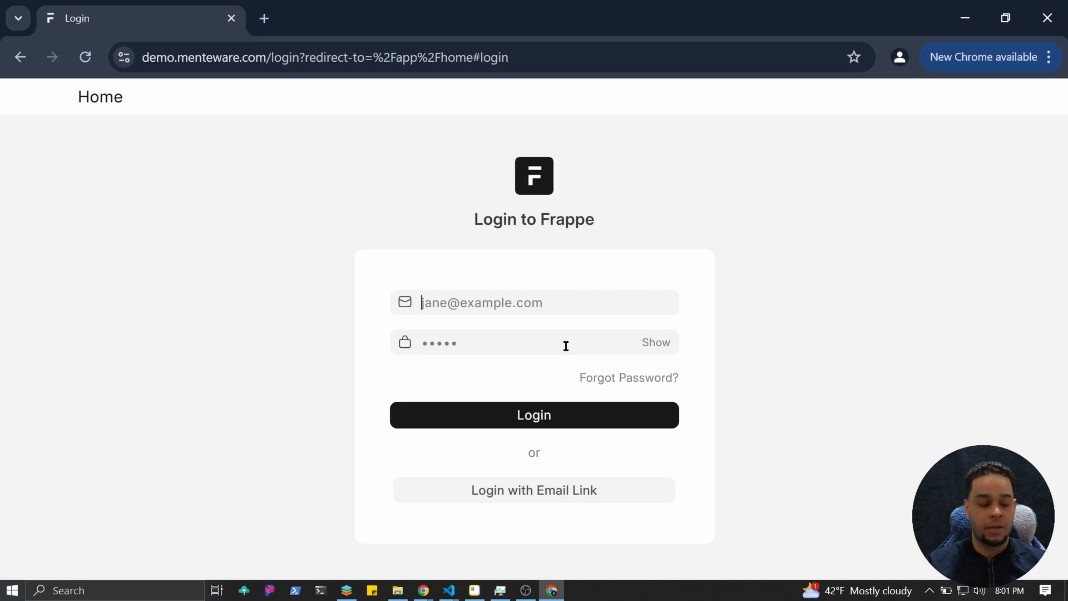
Sign in as Administrator using the suggested username and the account password, retrying after the error.
{"action": "type", "text": "Administrator"}
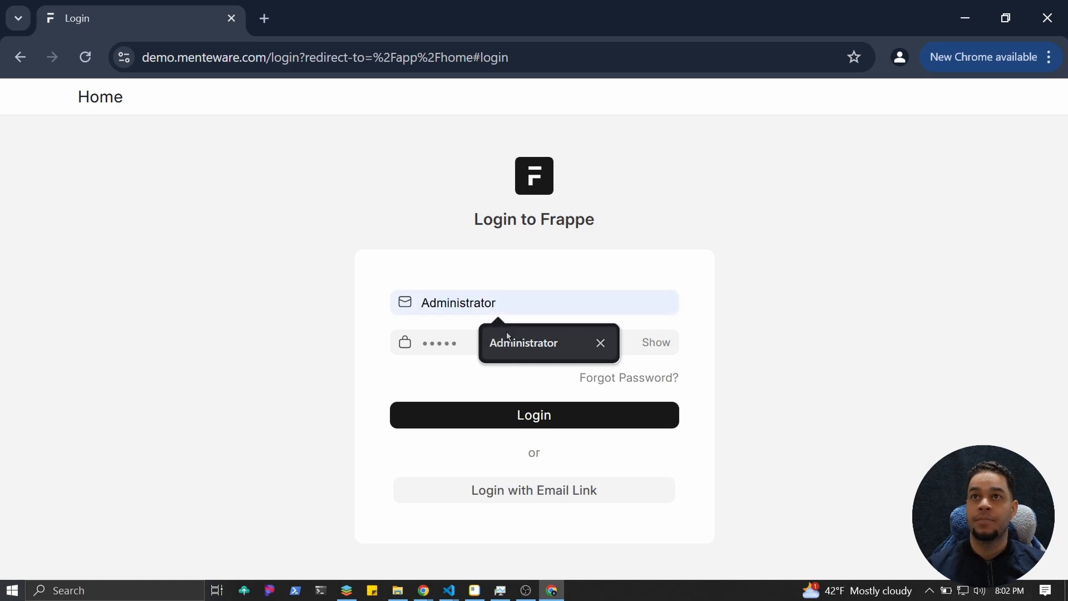
{"action": "left_click", "coordinate": [507, 333]}
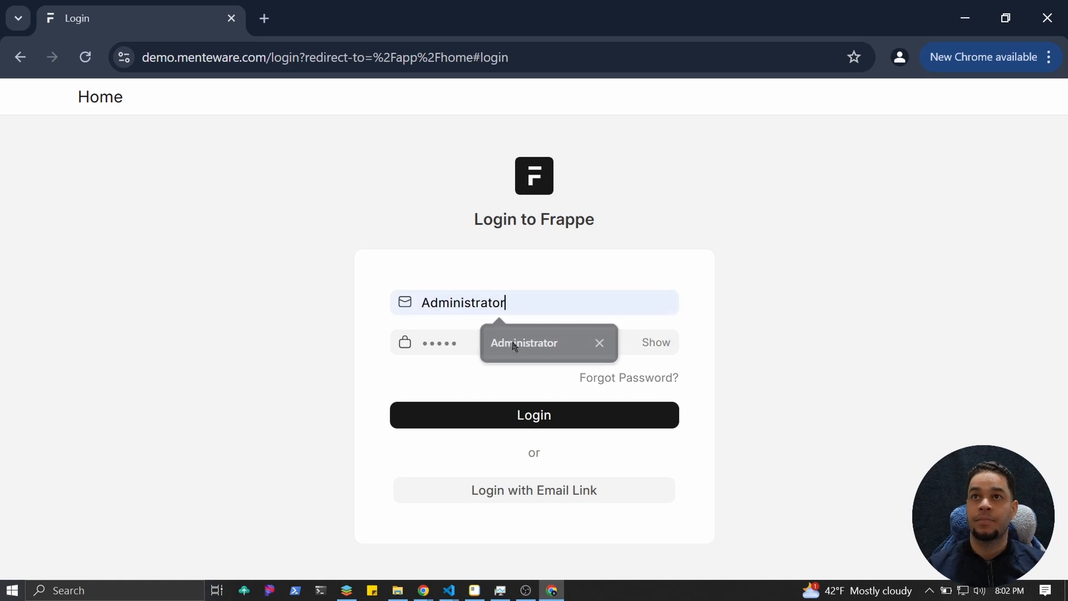
{"action": "left_click", "coordinate": [487, 349]}
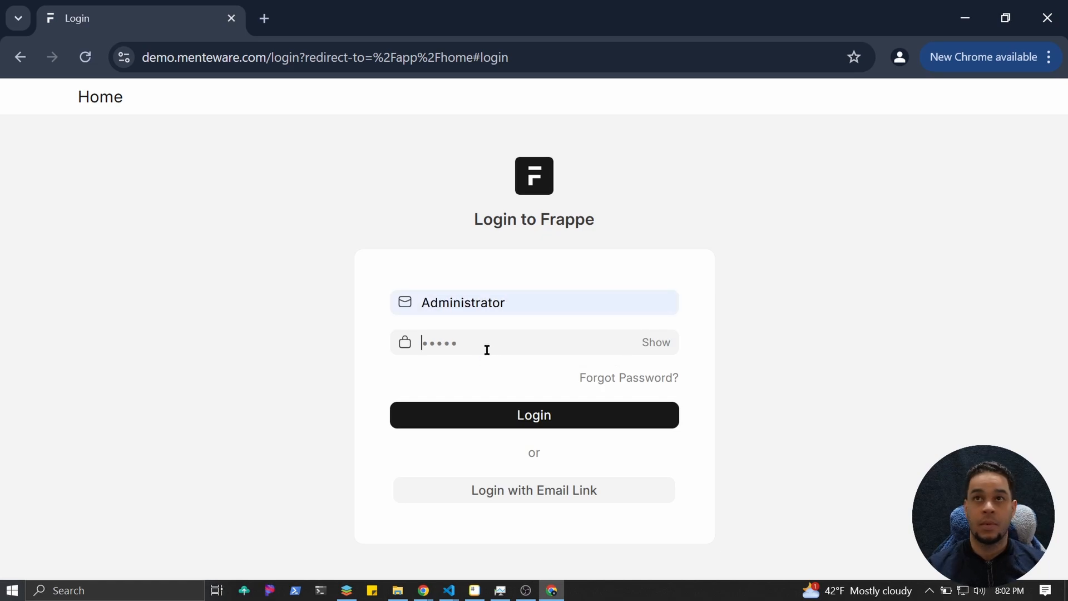
{"action": "type", "text": "••••••"}
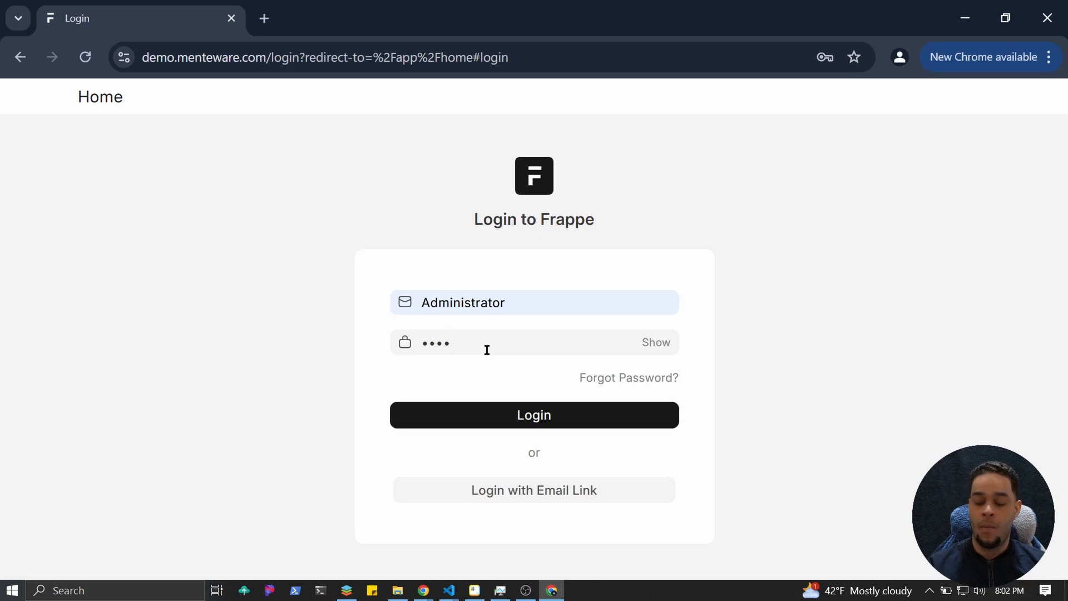
{"action": "type", "text": "•••"}
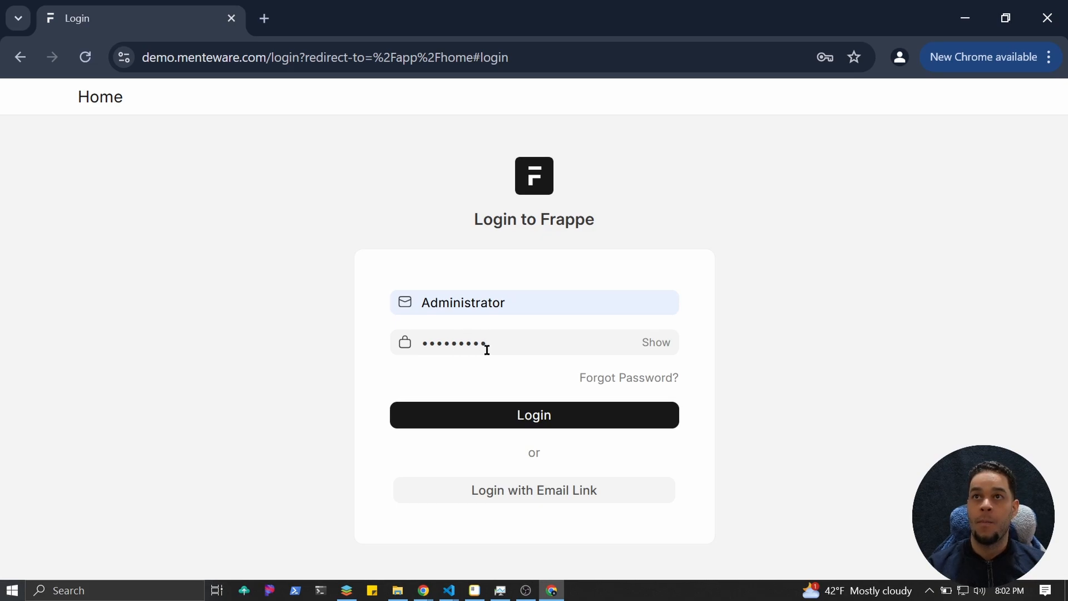
{"action": "key", "text": "Return"}
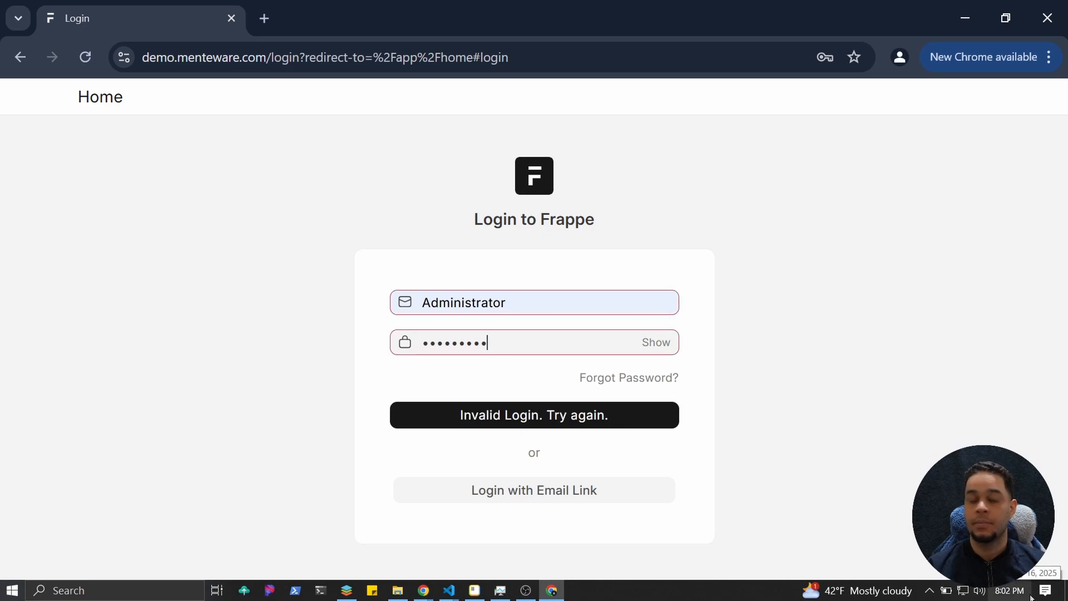
{"action": "type", "text": "•"}
{"action": "left_click", "coordinate": [528, 415]}
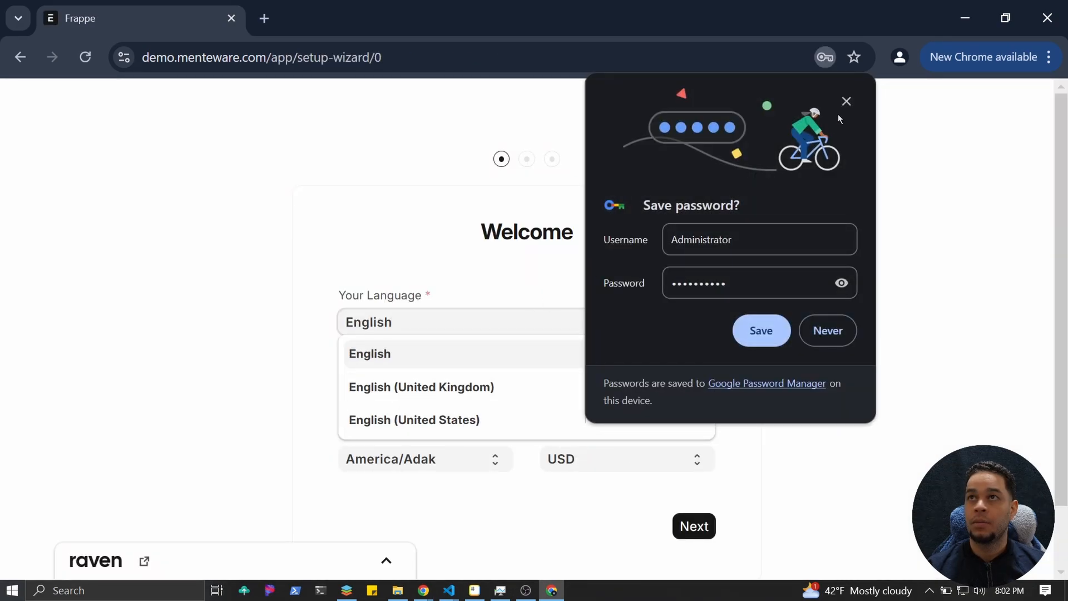
Dismiss the save-password prompt, set the wizard time zone to America/New_York, and continue.
{"action": "left_click", "coordinate": [846, 102]}
{"action": "left_click", "coordinate": [406, 465]}
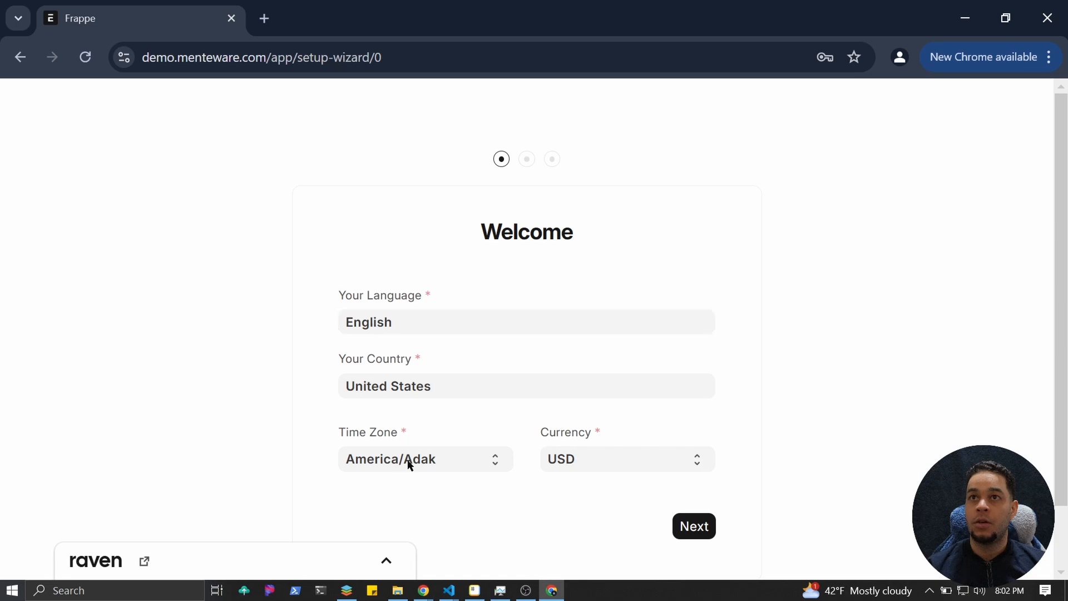
{"action": "scroll", "coordinate": [430, 428], "scroll_direction": "down", "scroll_amount": 20}
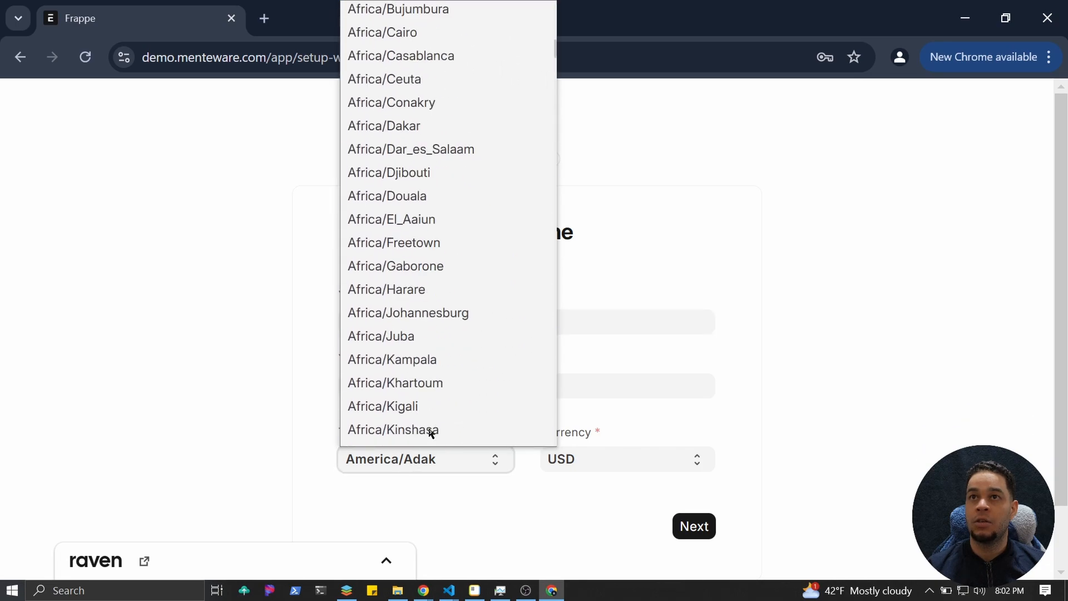
{"action": "scroll", "coordinate": [430, 419], "scroll_direction": "down", "scroll_amount": 10}
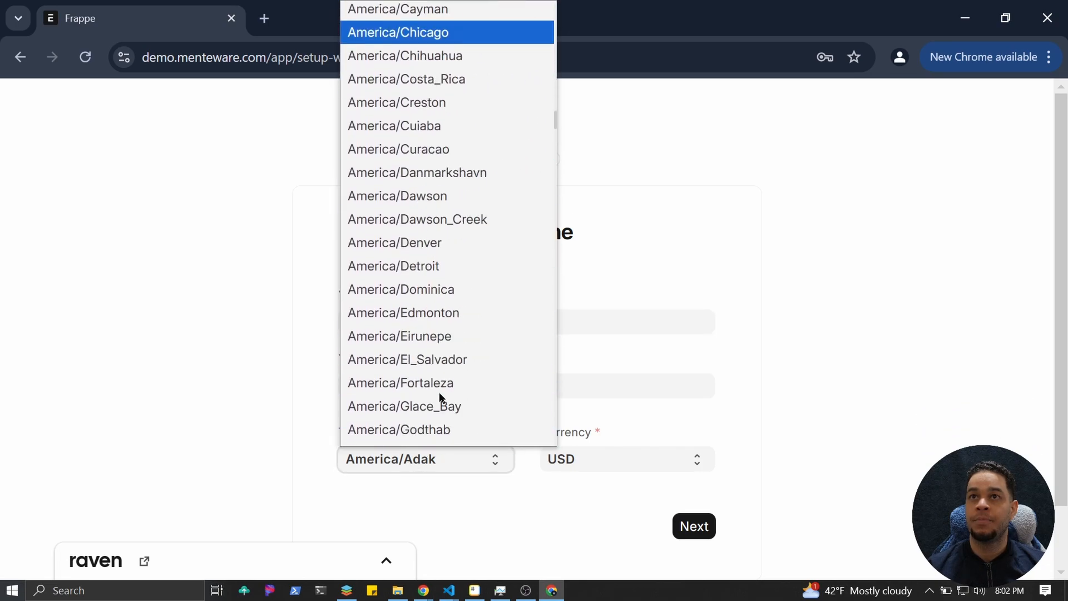
{"action": "scroll", "coordinate": [461, 346], "scroll_direction": "down", "scroll_amount": 3}
{"action": "scroll", "coordinate": [461, 345], "scroll_direction": "down", "scroll_amount": 5}
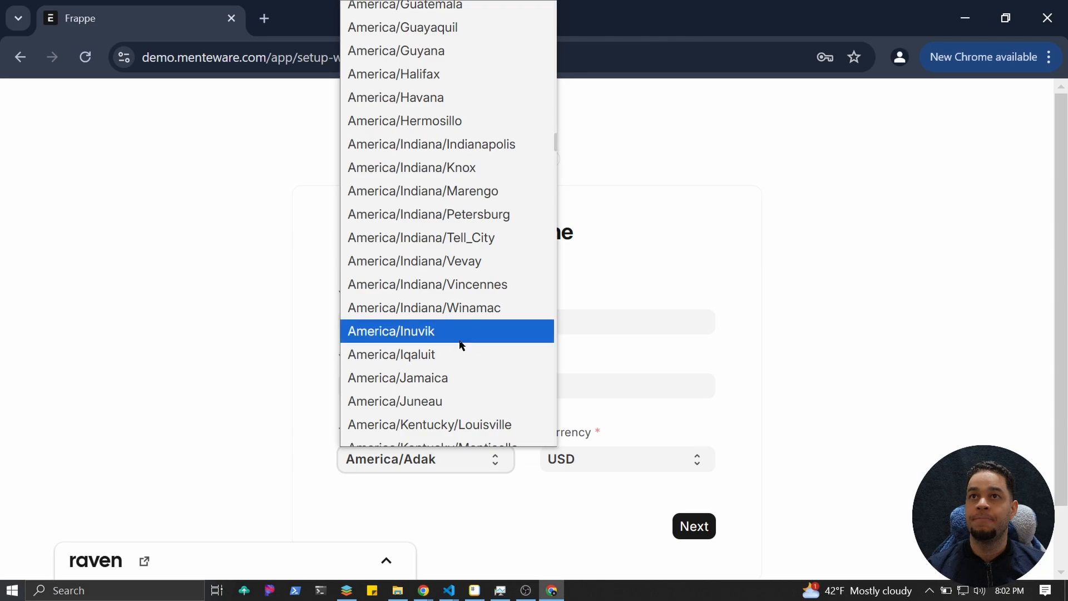
{"action": "scroll", "coordinate": [466, 389], "scroll_direction": "down", "scroll_amount": 6}
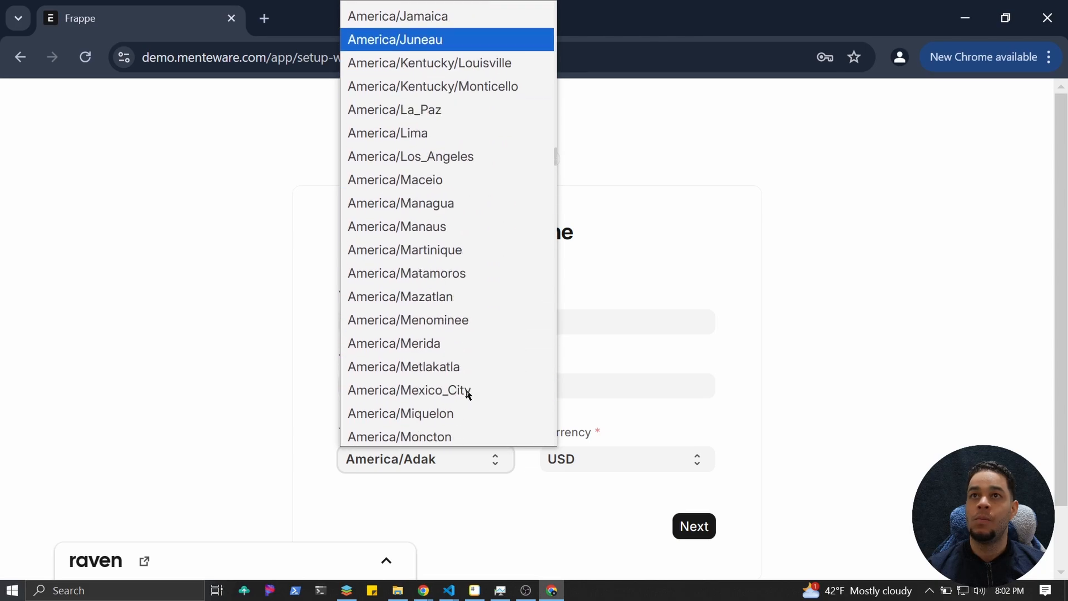
{"action": "scroll", "coordinate": [448, 418], "scroll_direction": "down", "scroll_amount": 3}
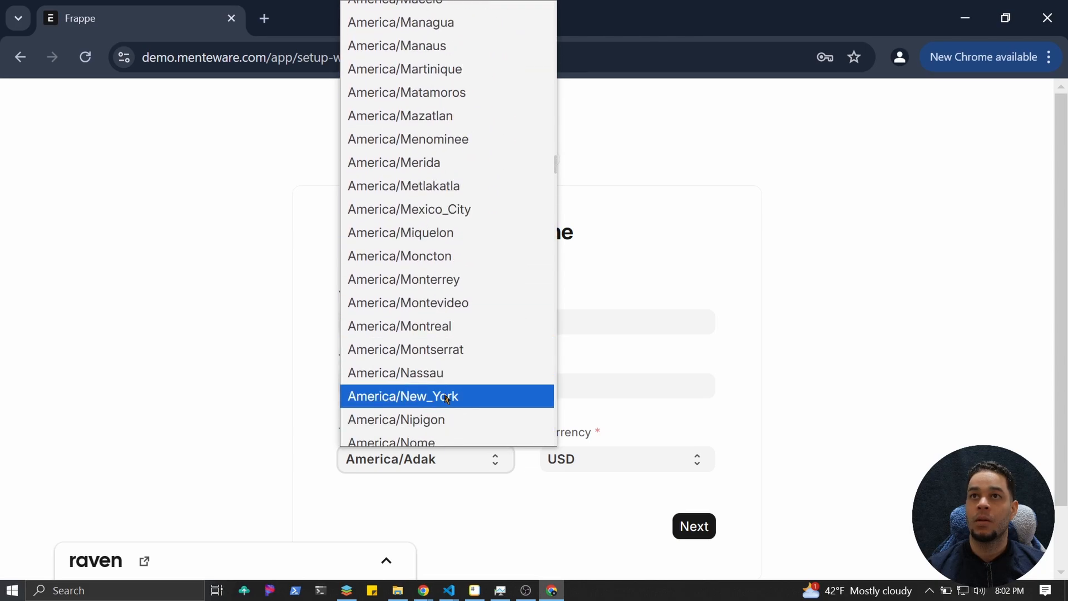
{"action": "left_click", "coordinate": [445, 396]}
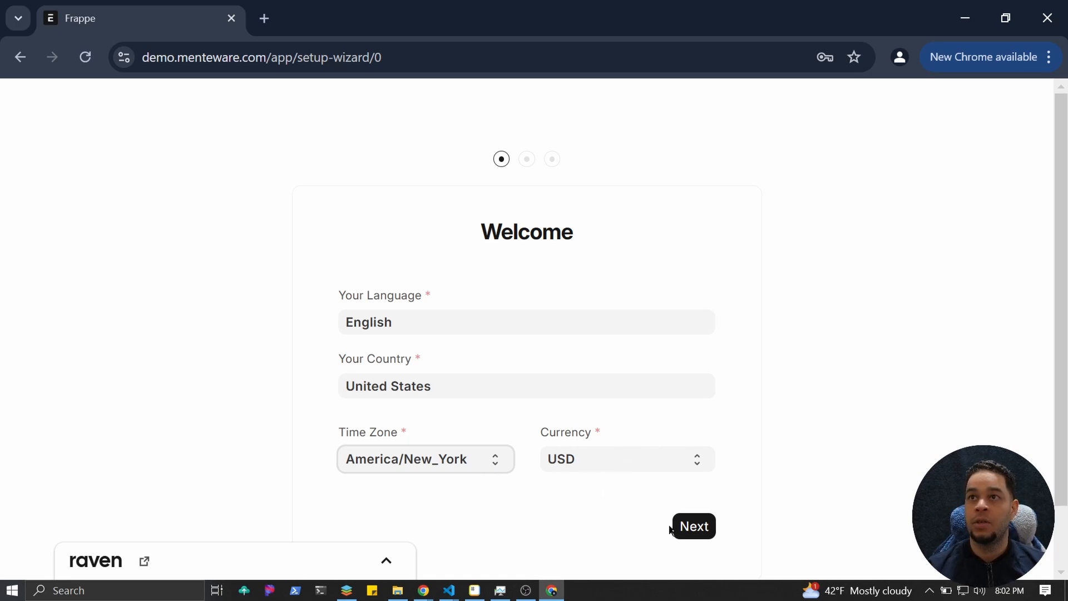
{"action": "left_click", "coordinate": [706, 535]}
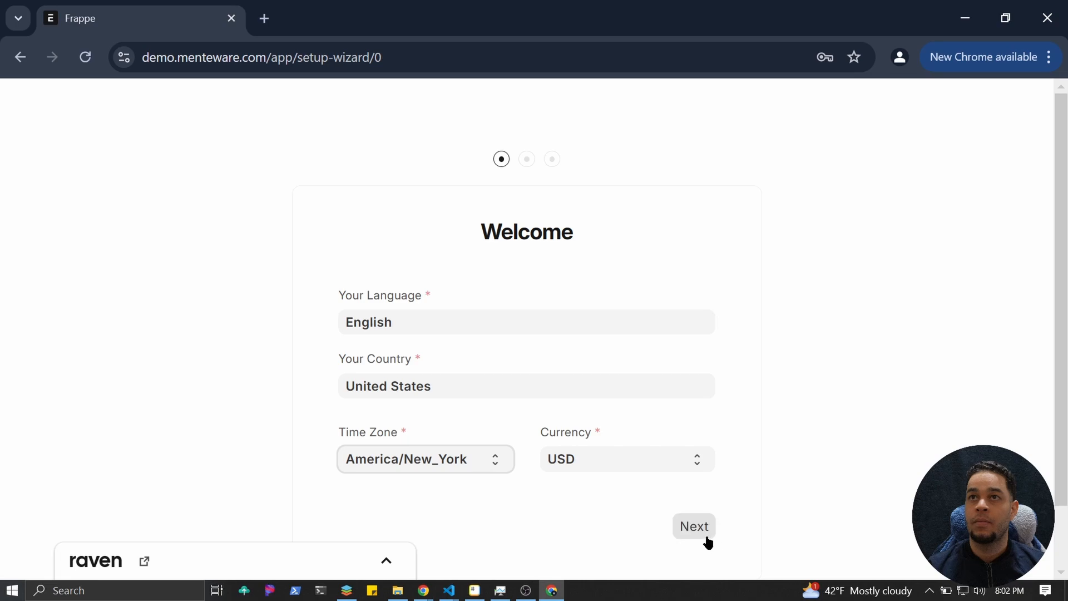
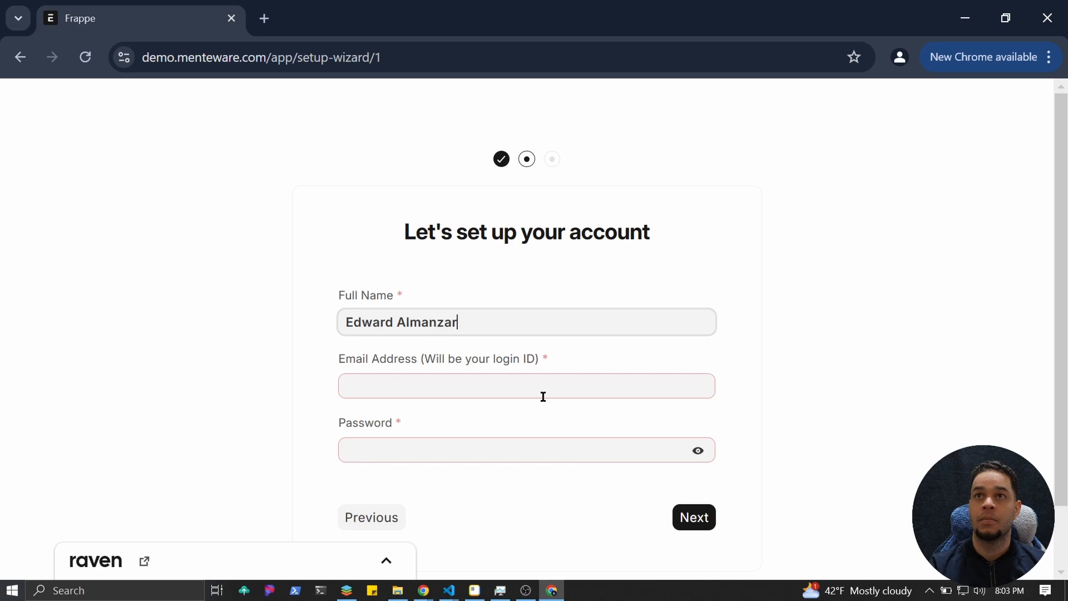
Enter the administrator's full name, email address and pasted password, then advance to organization setup.
{"action": "left_click", "coordinate": [543, 396]}
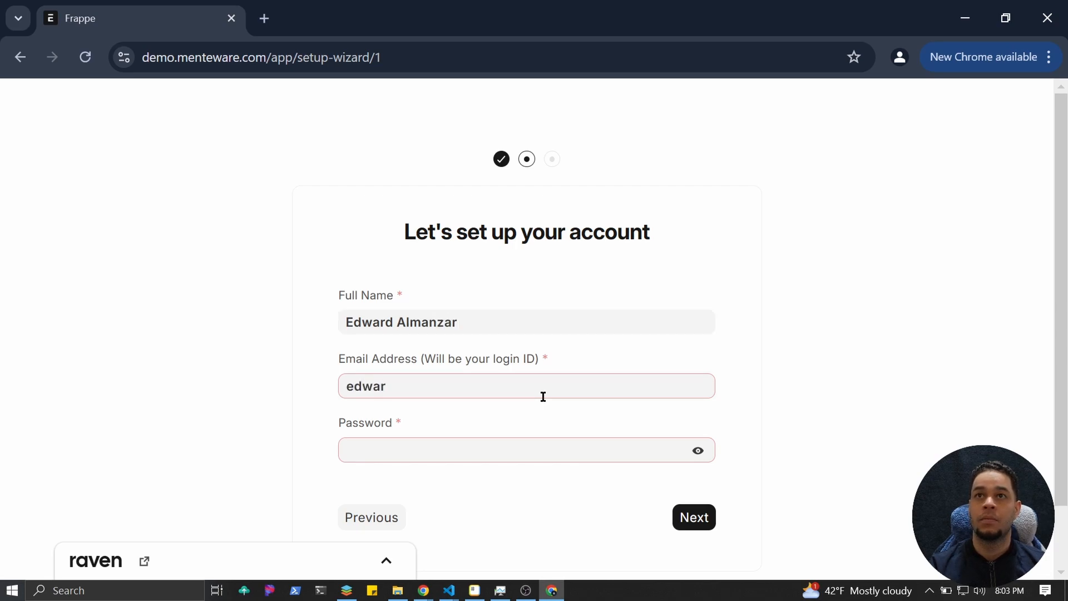
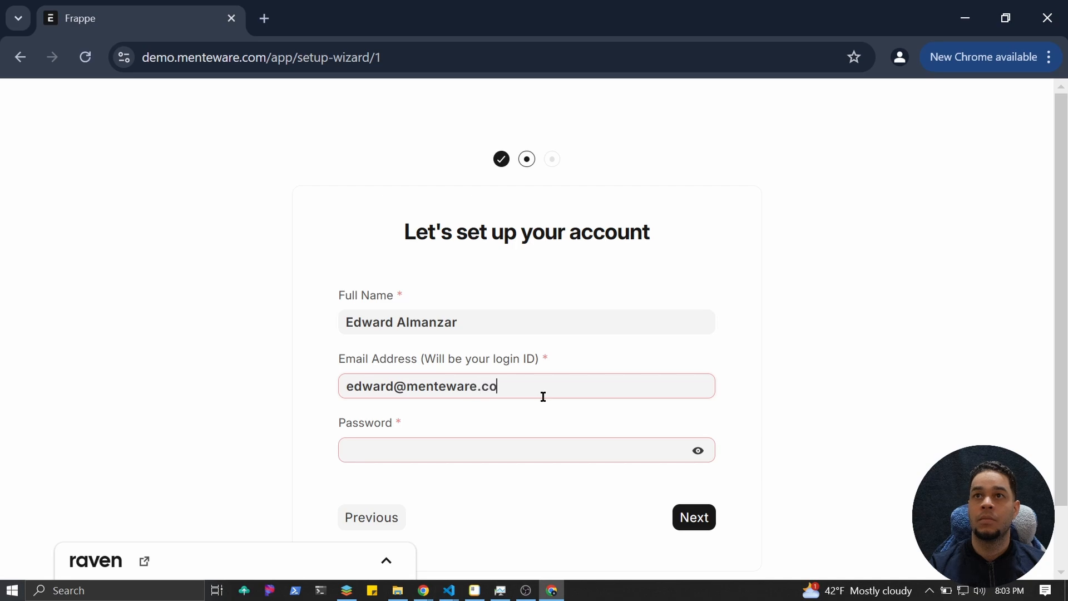
{"action": "left_click", "coordinate": [479, 457]}
{"action": "key", "text": "ctrl+v"}
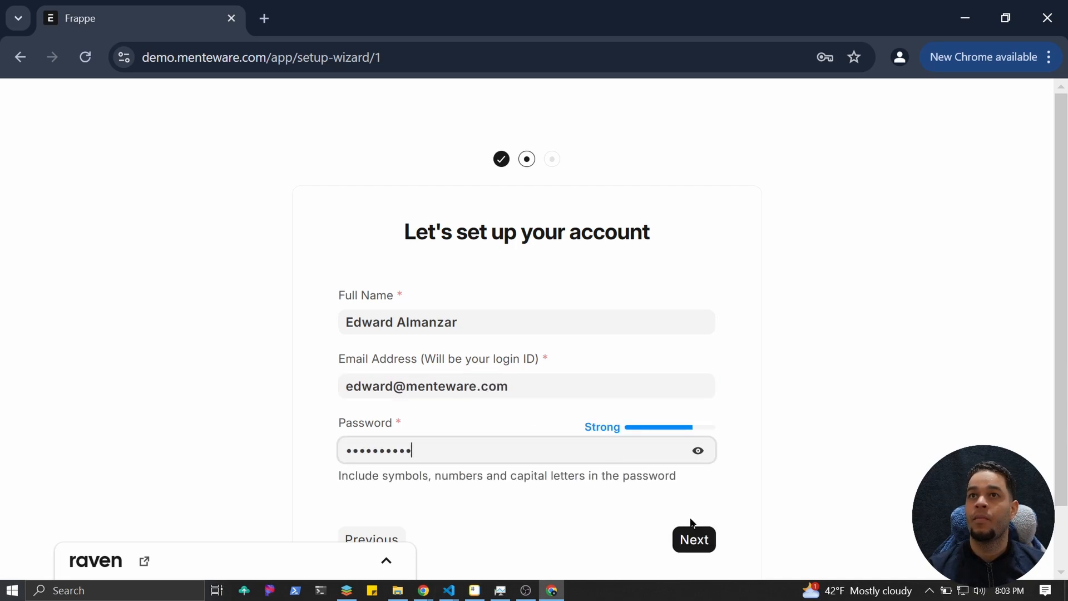
{"action": "left_click", "coordinate": [693, 538]}
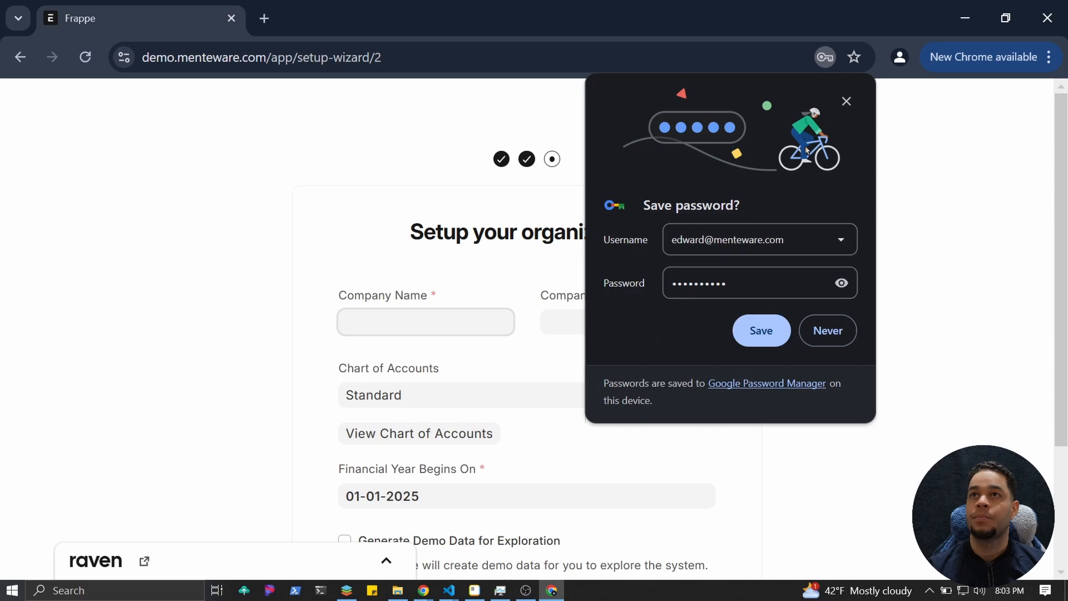
Enter company TechFlow Solutions Inc with abbreviation TS and the Standard with Numbers chart of accounts.
{"action": "left_click", "coordinate": [842, 108]}
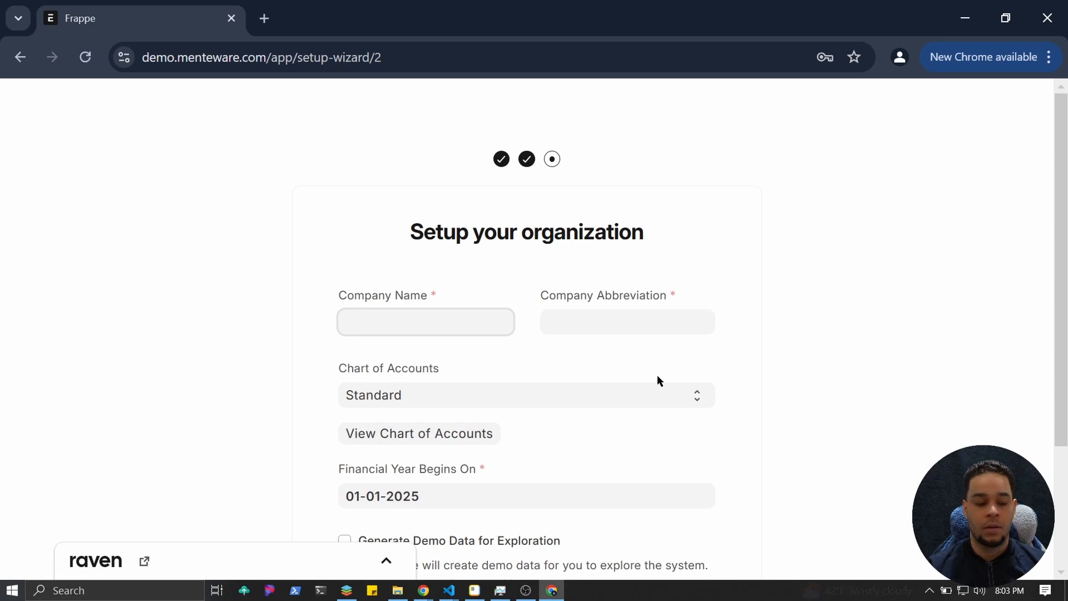
{"action": "key", "text": "alt"}
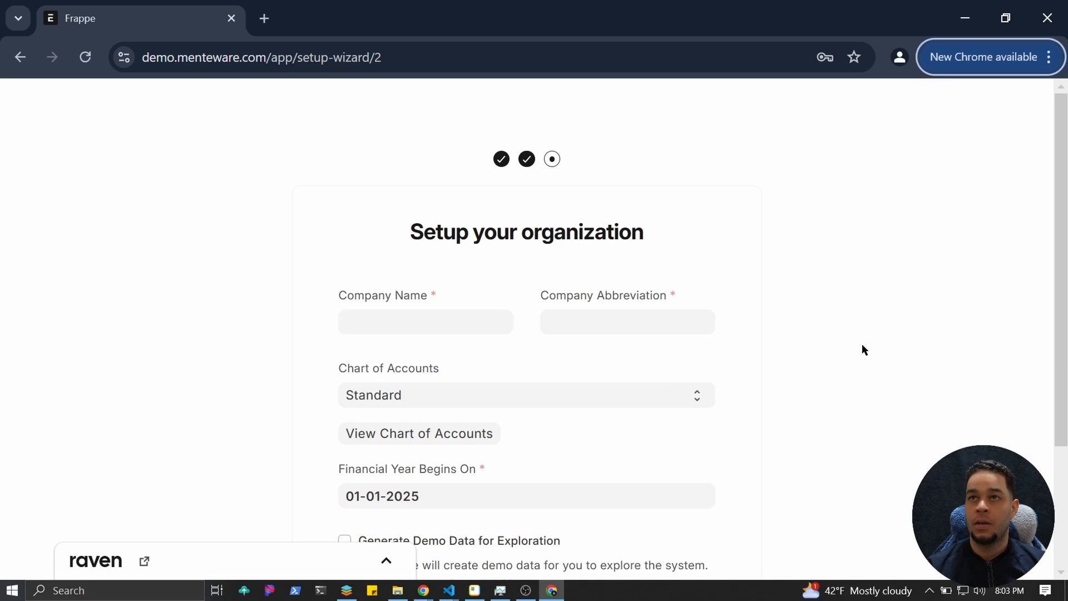
{"action": "left_click", "coordinate": [404, 336]}
{"action": "left_click", "coordinate": [408, 331]}
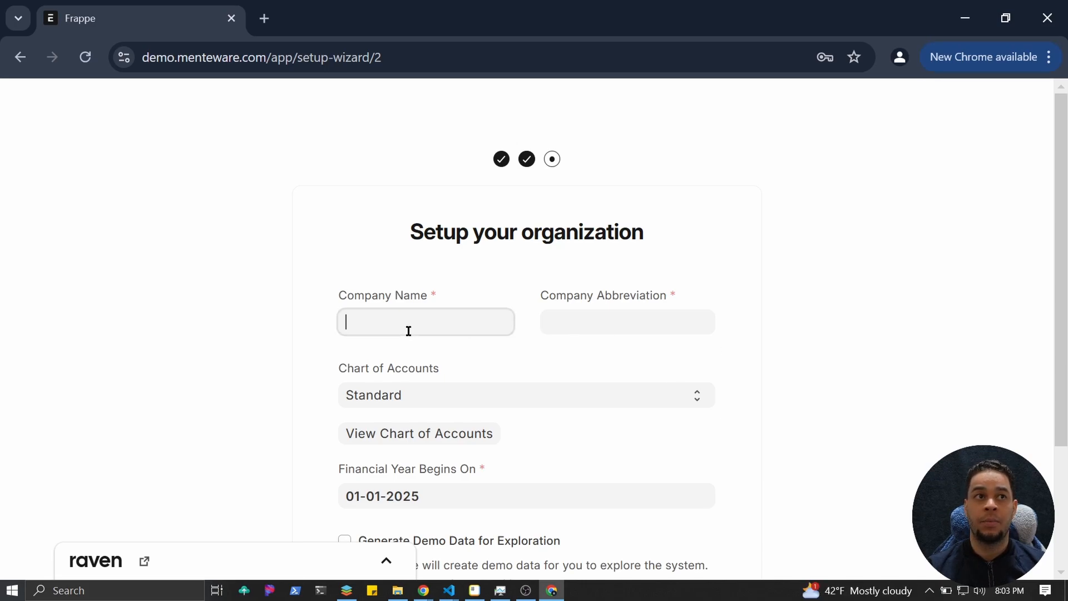
{"action": "type", "text": "TechFlow Solutions Inc"}
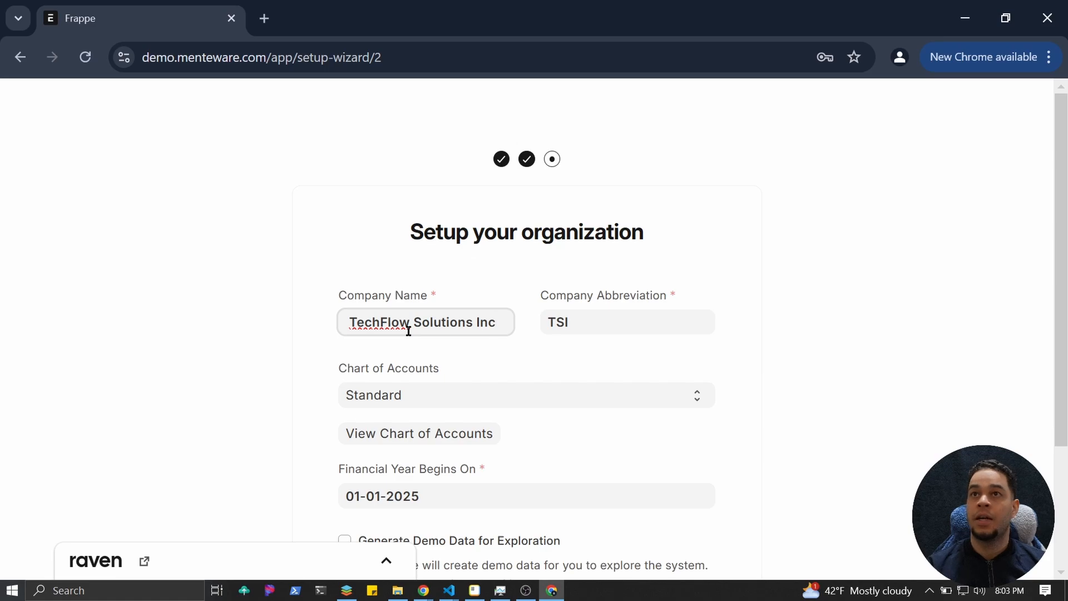
{"action": "key", "text": "Home"}
{"action": "left_click", "coordinate": [629, 324]}
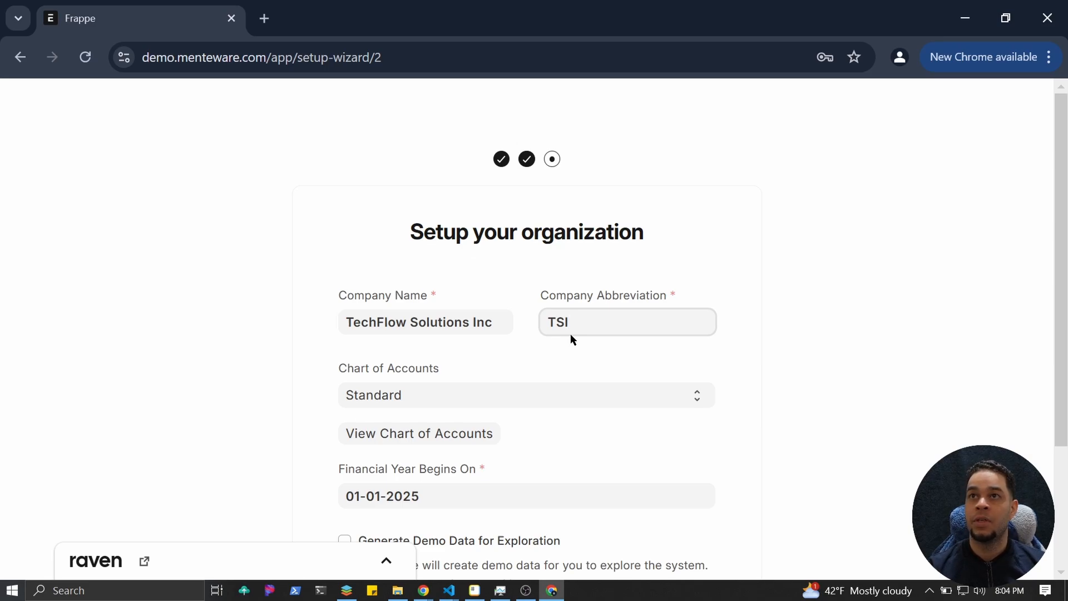
{"action": "left_click", "coordinate": [475, 399]}
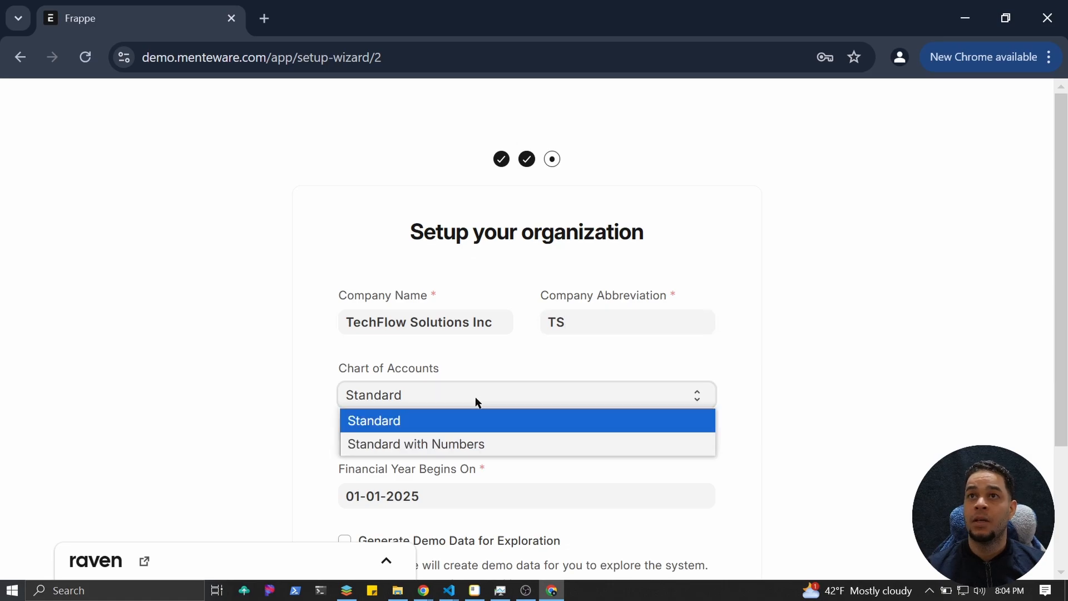
{"action": "left_click", "coordinate": [421, 443]}
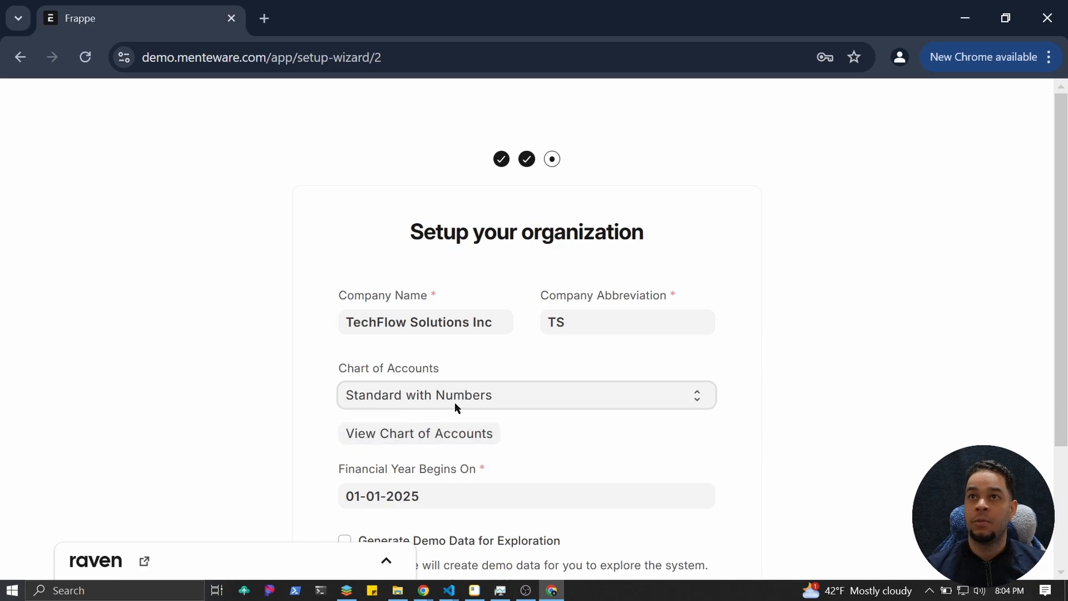
Preview the Standard with Numbers account tree, close it, and scroll down the organization form.
{"action": "left_click", "coordinate": [400, 441]}
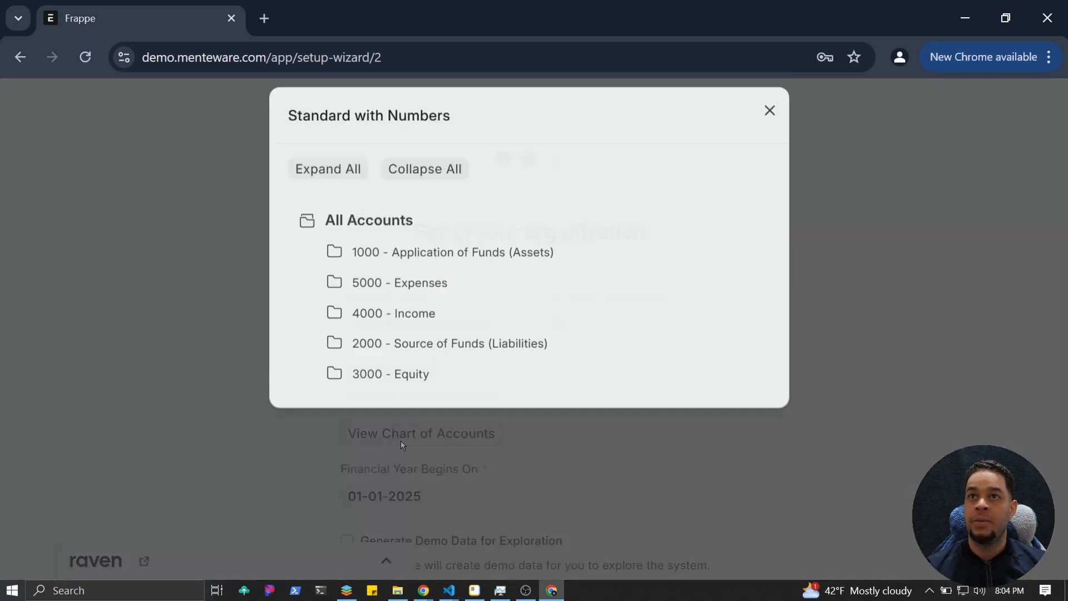
{"action": "scroll", "coordinate": [414, 420], "scroll_direction": "down", "scroll_amount": 12}
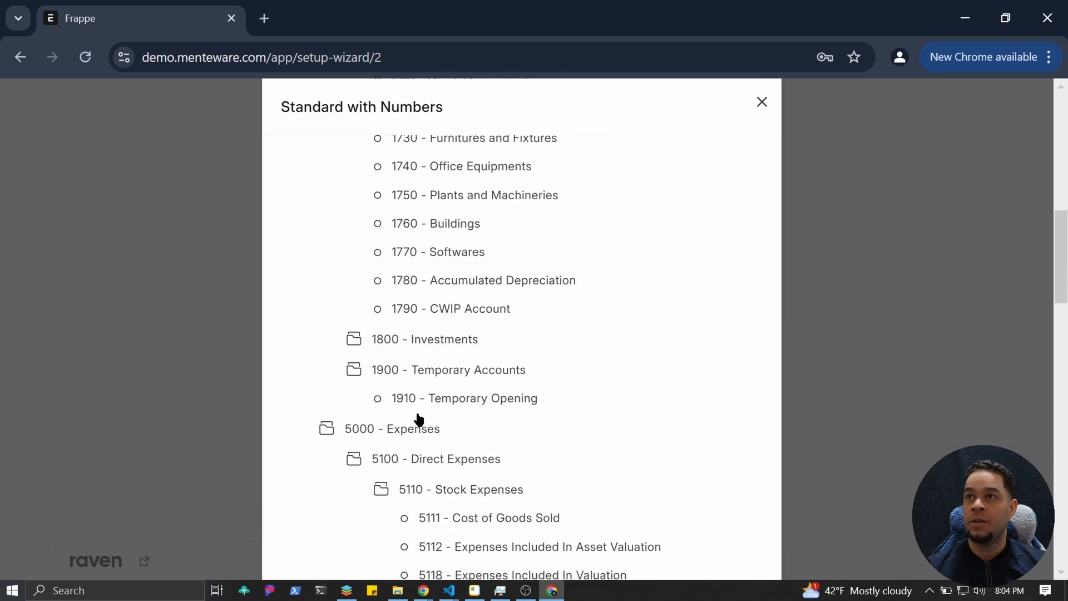
{"action": "scroll", "coordinate": [419, 418], "scroll_direction": "down", "scroll_amount": 6}
{"action": "scroll", "coordinate": [419, 418], "scroll_direction": "down", "scroll_amount": 8}
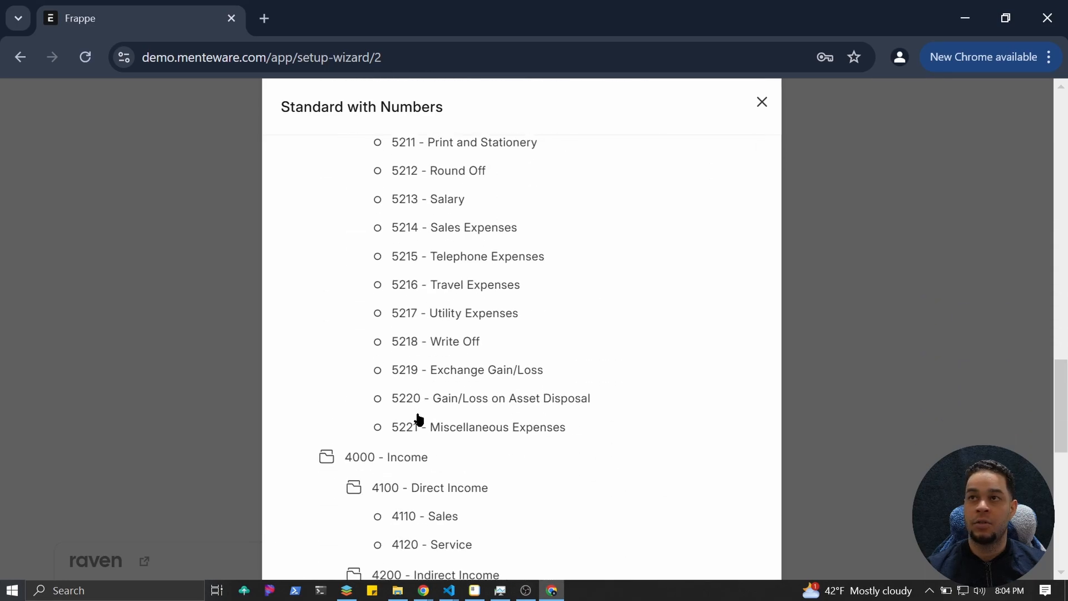
{"action": "scroll", "coordinate": [419, 418], "scroll_direction": "up", "scroll_amount": 12}
{"action": "scroll", "coordinate": [419, 418], "scroll_direction": "up", "scroll_amount": 12}
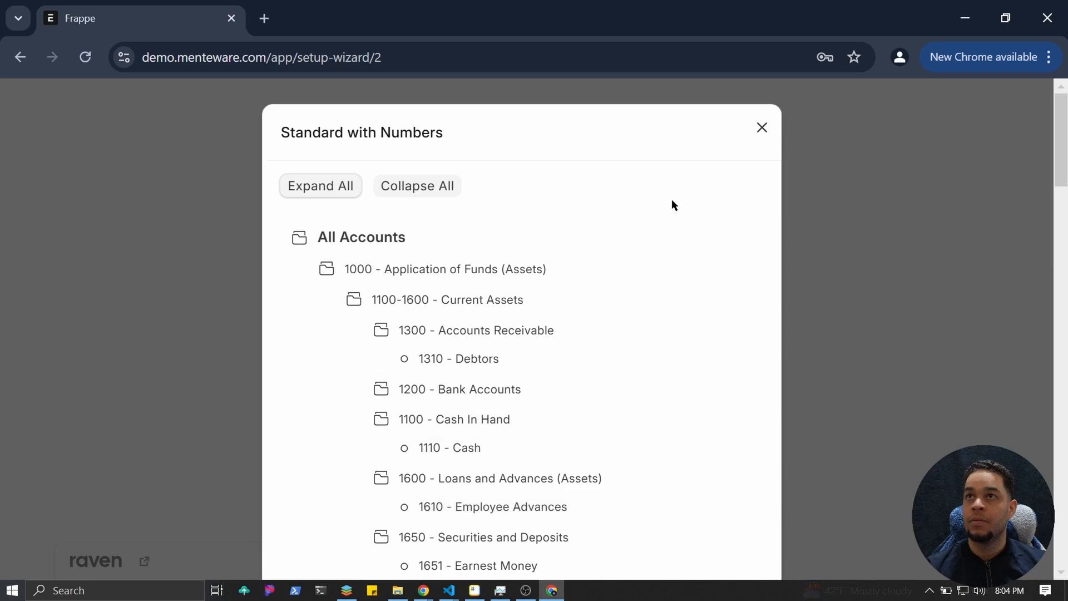
{"action": "left_click", "coordinate": [763, 139]}
{"action": "scroll", "coordinate": [468, 362], "scroll_direction": "down", "scroll_amount": 3}
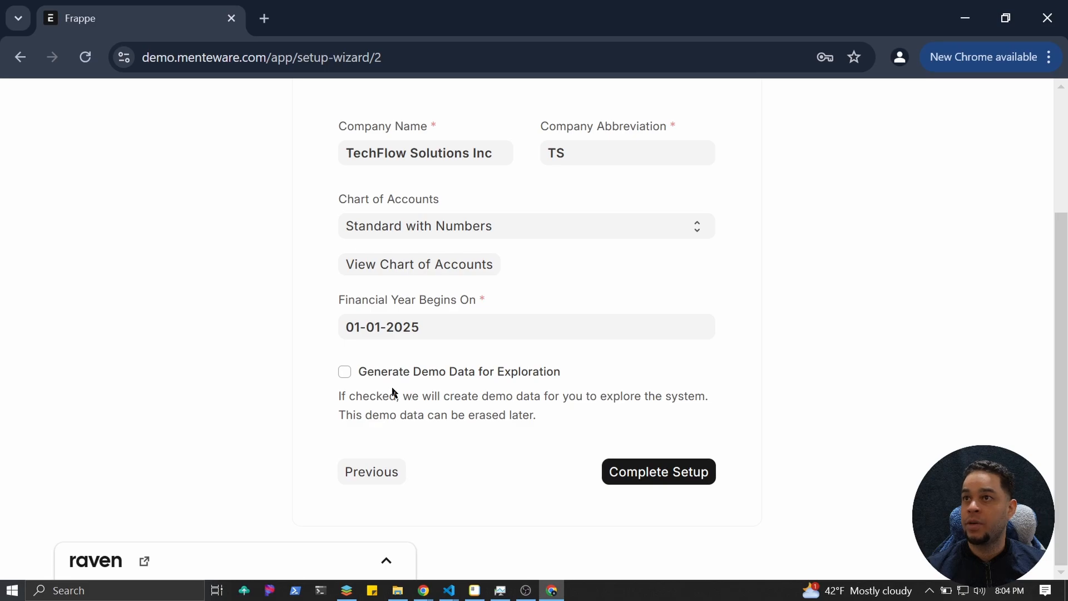
Complete the organization setup and wait for the app chooser to load.
{"action": "left_click", "coordinate": [636, 477]}
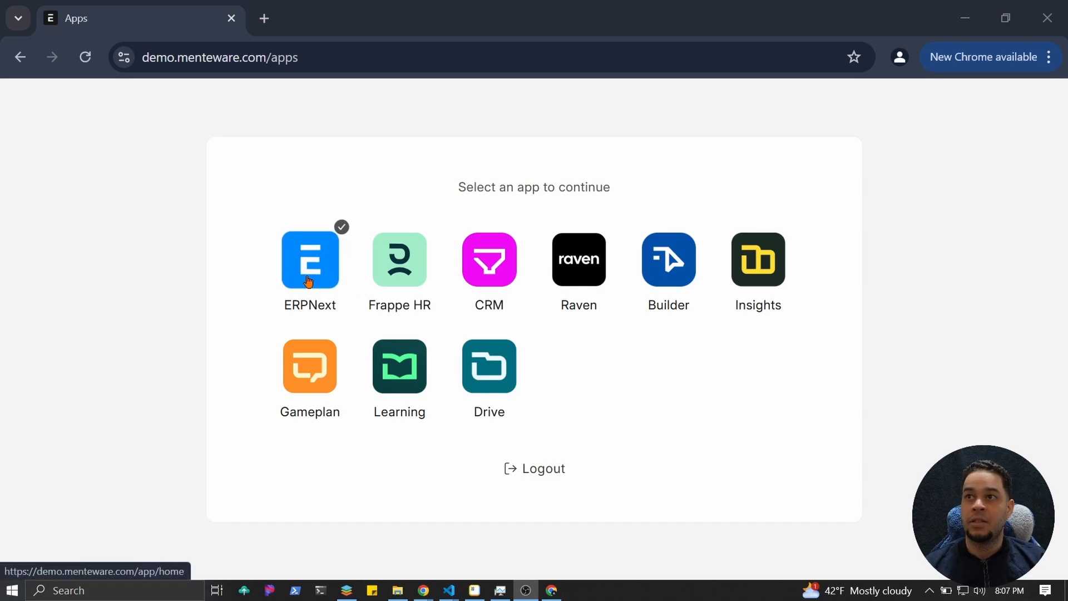
Launch ERPNext and go to the Accounting workspace, scrolling down to its Shortcuts section.
{"action": "left_click", "coordinate": [309, 282]}
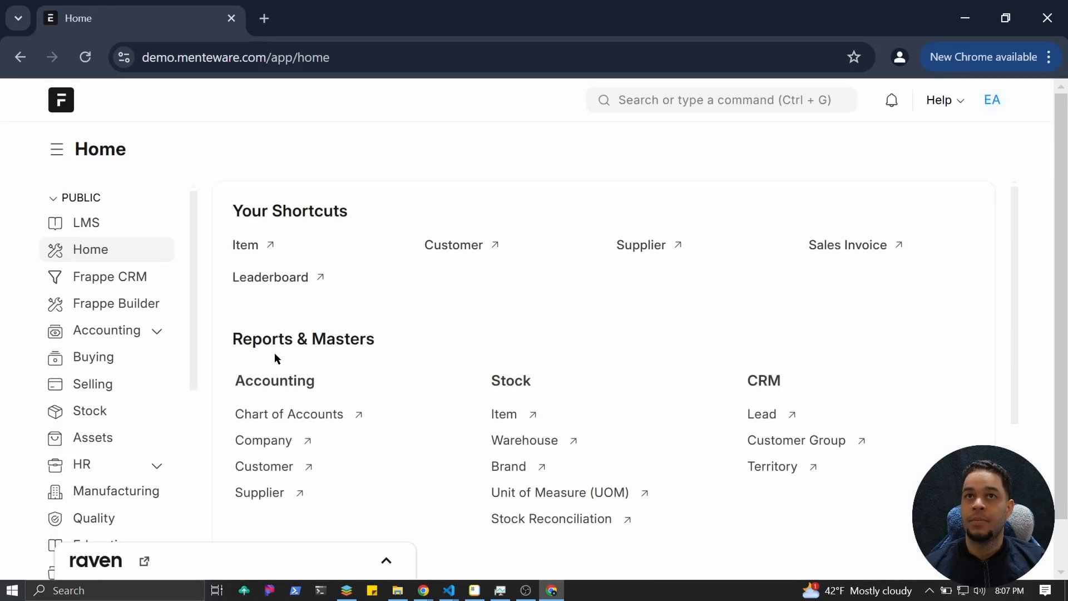
{"action": "left_click", "coordinate": [101, 334]}
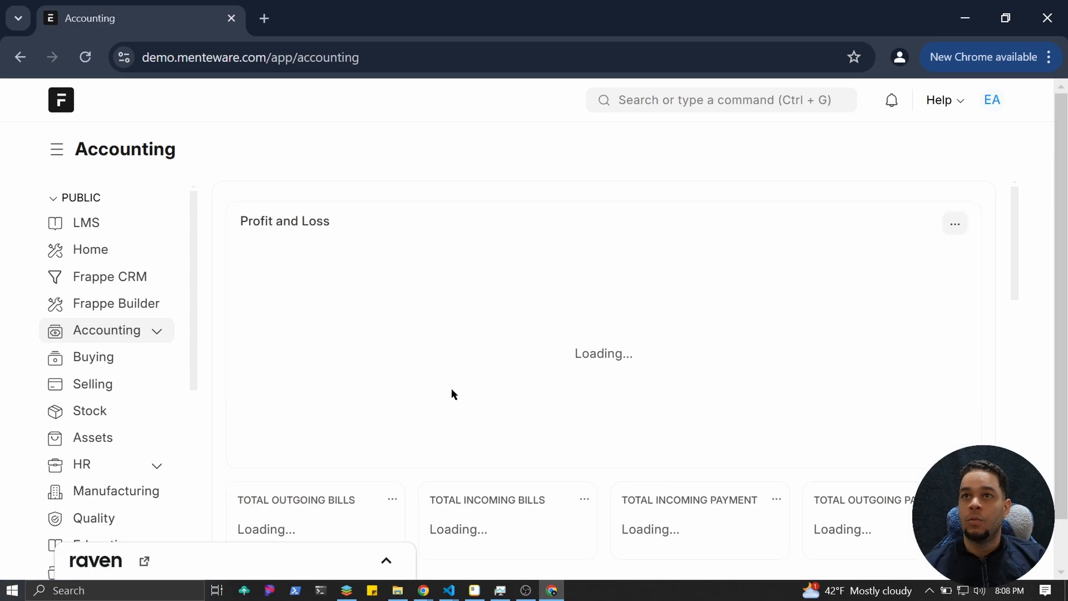
{"action": "scroll", "coordinate": [489, 329], "scroll_direction": "down", "scroll_amount": 1}
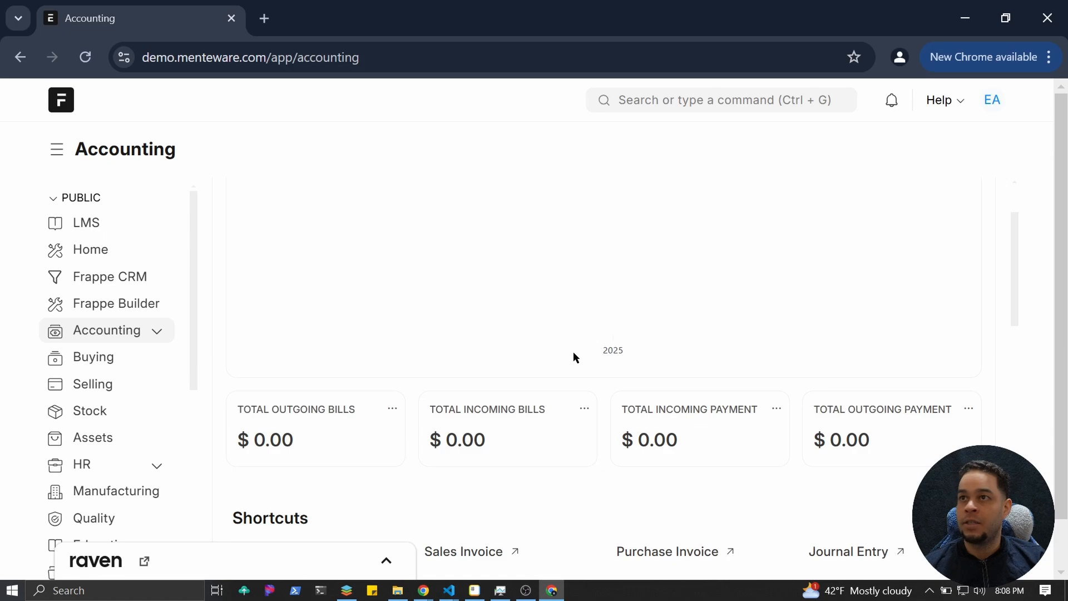
{"action": "scroll", "coordinate": [573, 357], "scroll_direction": "up", "scroll_amount": 2}
{"action": "scroll", "coordinate": [390, 440], "scroll_direction": "down", "scroll_amount": 4}
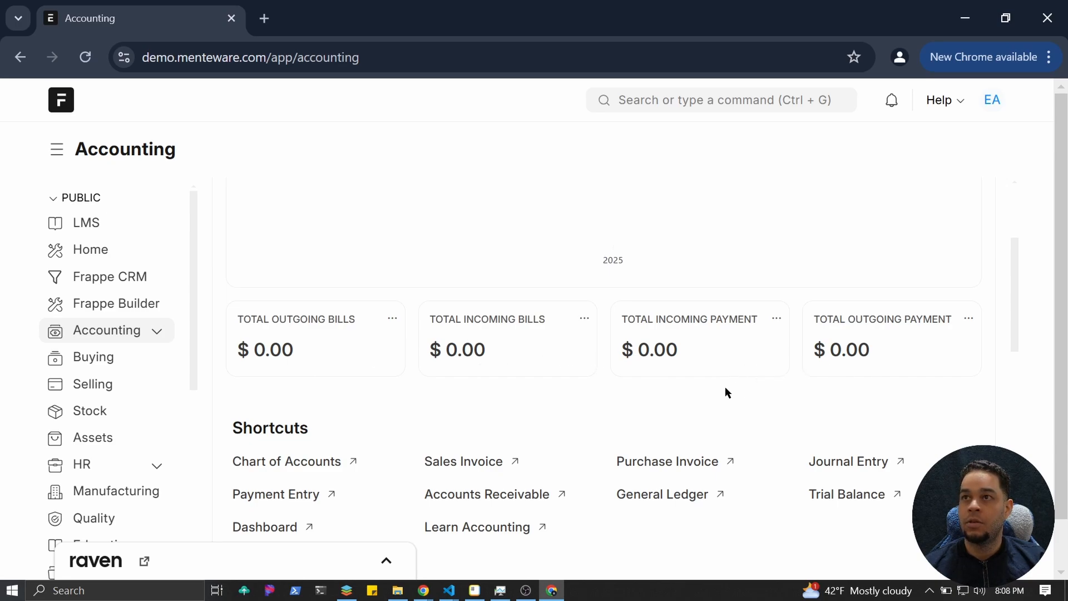
{"action": "scroll", "coordinate": [725, 390], "scroll_direction": "down", "scroll_amount": 2}
{"action": "scroll", "coordinate": [726, 390], "scroll_direction": "down", "scroll_amount": 3}
{"action": "scroll", "coordinate": [422, 301], "scroll_direction": "up", "scroll_amount": 2}
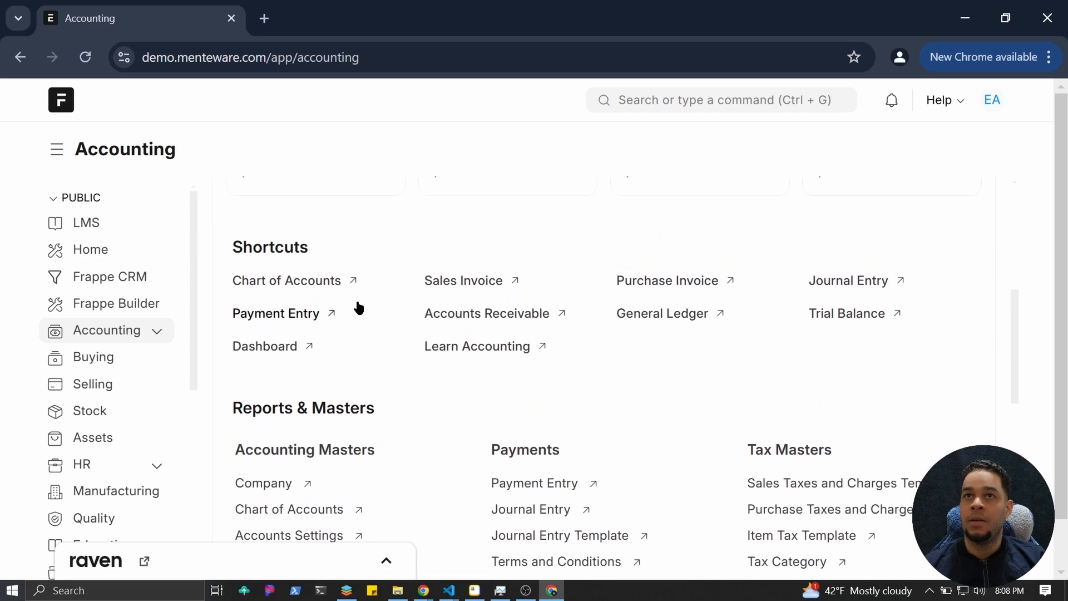
Open the Chart of Accounts and switch it from List View to Tree View.
{"action": "left_click", "coordinate": [313, 288]}
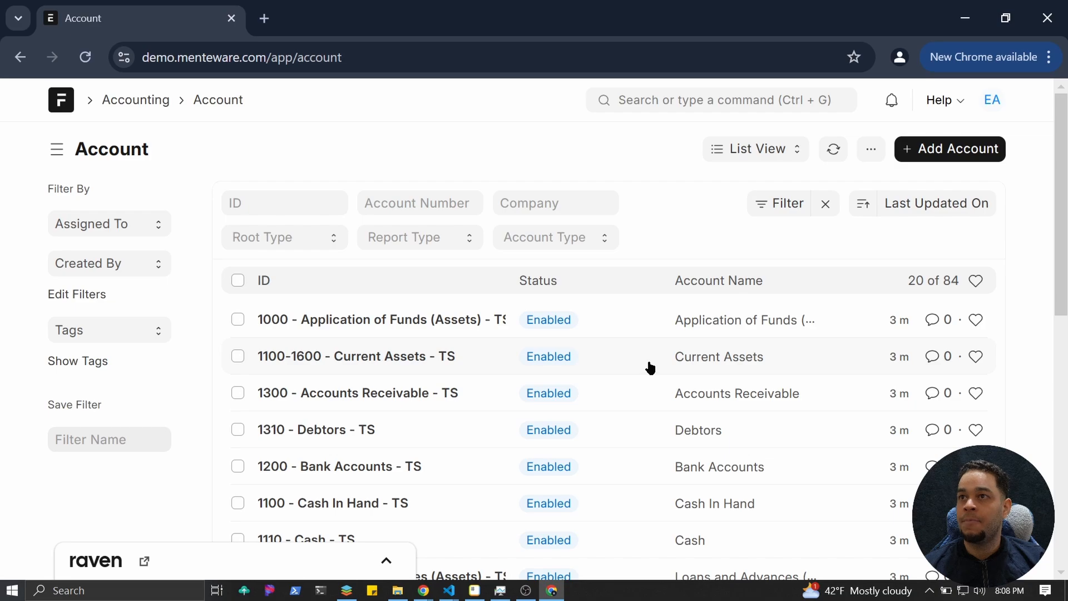
{"action": "left_click", "coordinate": [774, 155]}
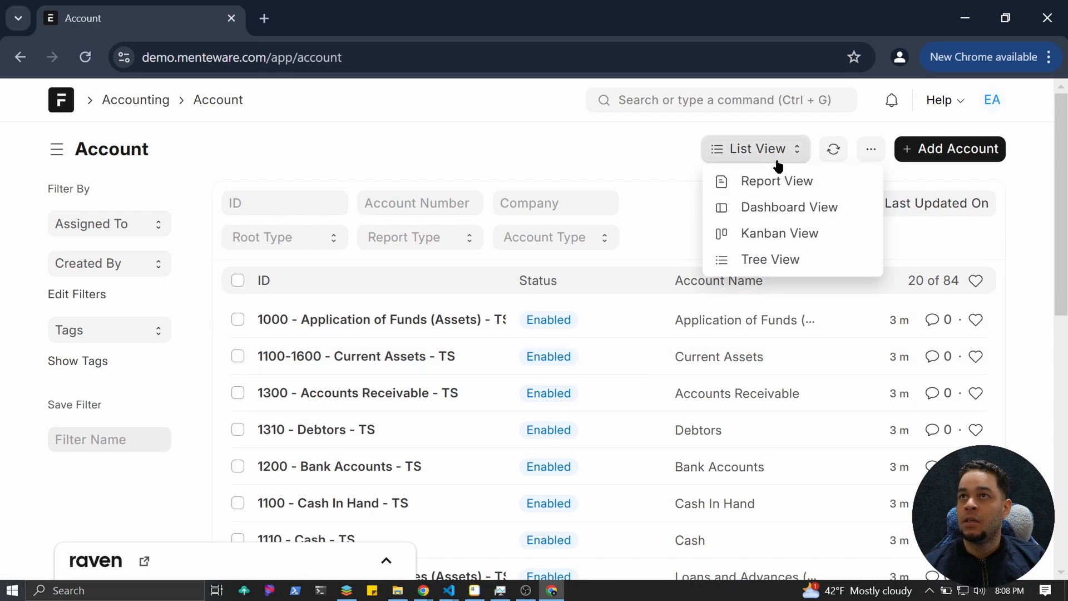
{"action": "left_click", "coordinate": [763, 260]}
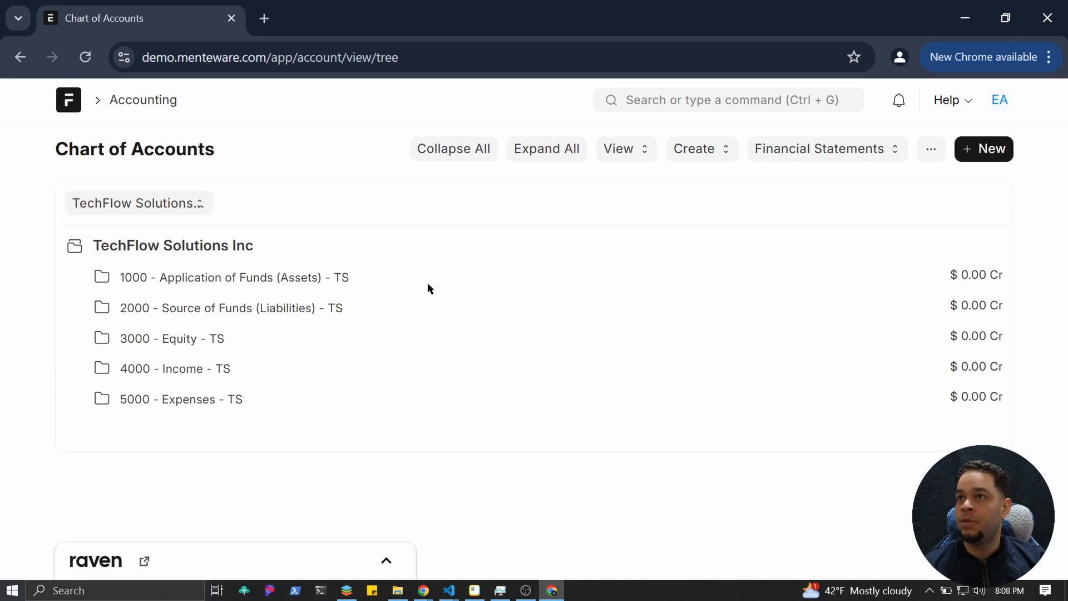
Keep TechFlow Solutions Inc selected and expand 1000 Application of Funds and Current Assets.
{"action": "left_click", "coordinate": [185, 210]}
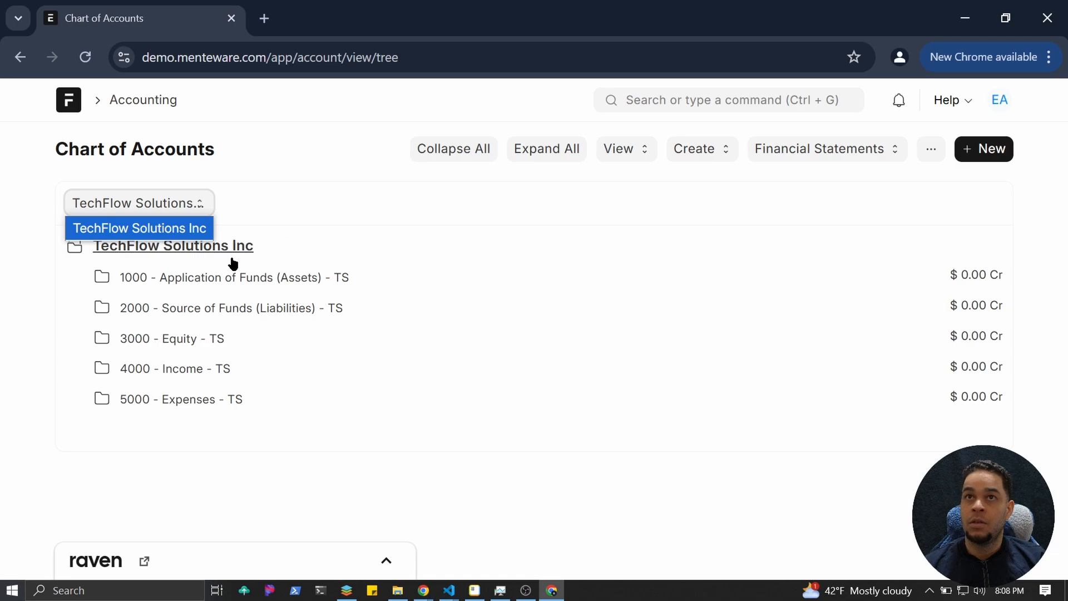
{"action": "left_click", "coordinate": [215, 279]}
{"action": "left_click", "coordinate": [223, 281]}
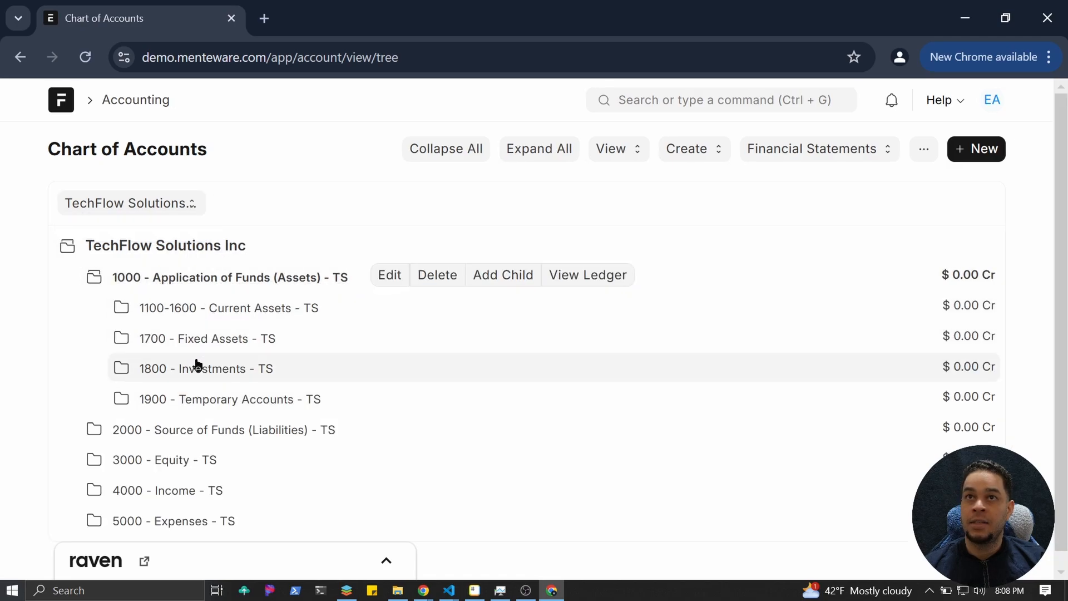
{"action": "left_click", "coordinate": [258, 310]}
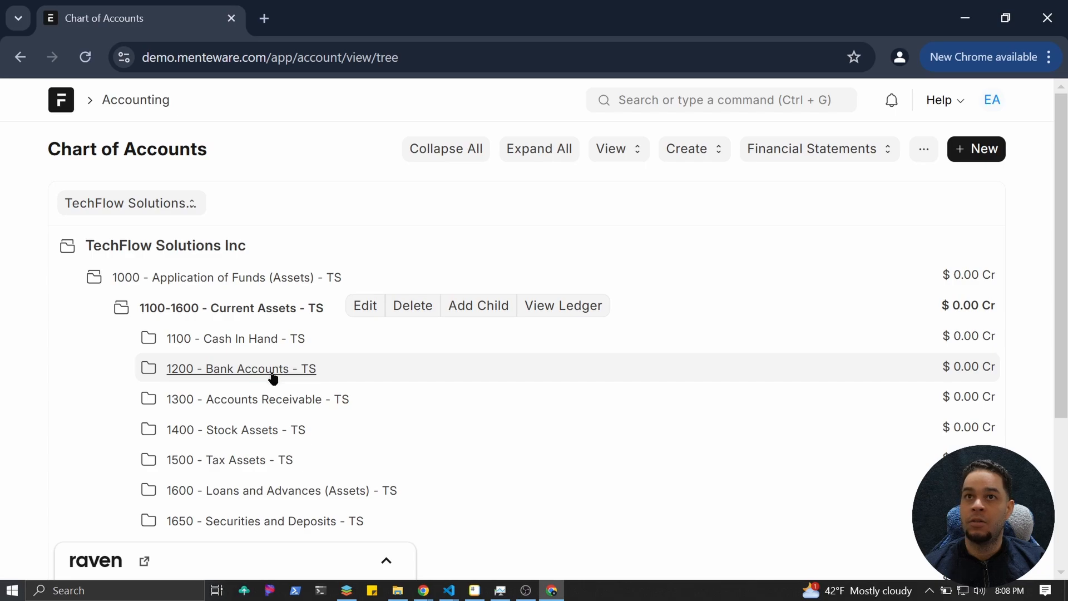
{"action": "scroll", "coordinate": [273, 390], "scroll_direction": "down", "scroll_amount": 2}
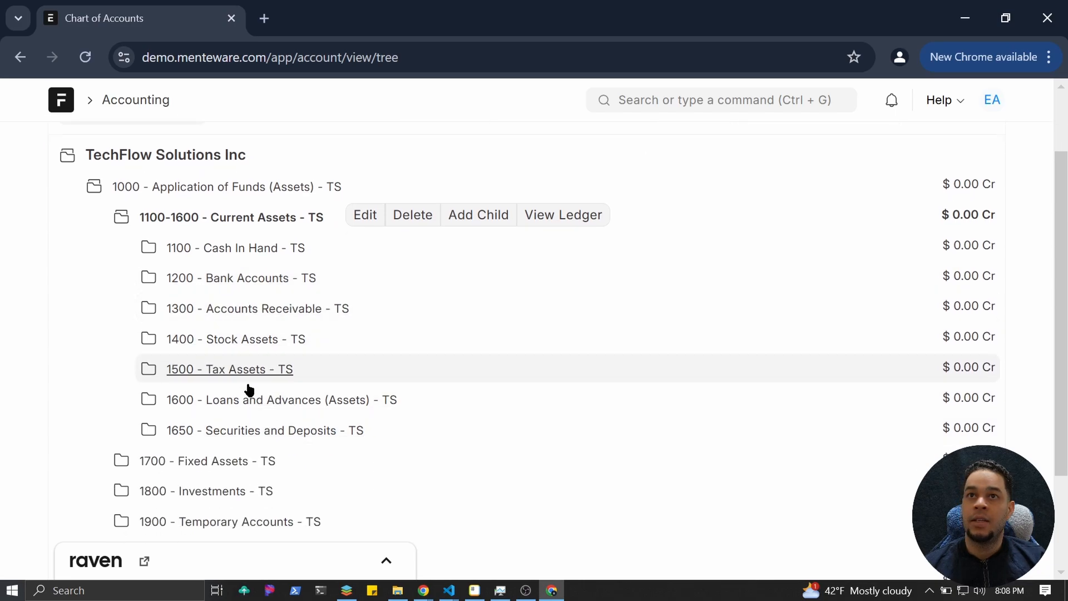
{"action": "scroll", "coordinate": [351, 461], "scroll_direction": "up", "scroll_amount": 1}
{"action": "scroll", "coordinate": [657, 261], "scroll_direction": "up", "scroll_amount": 2}
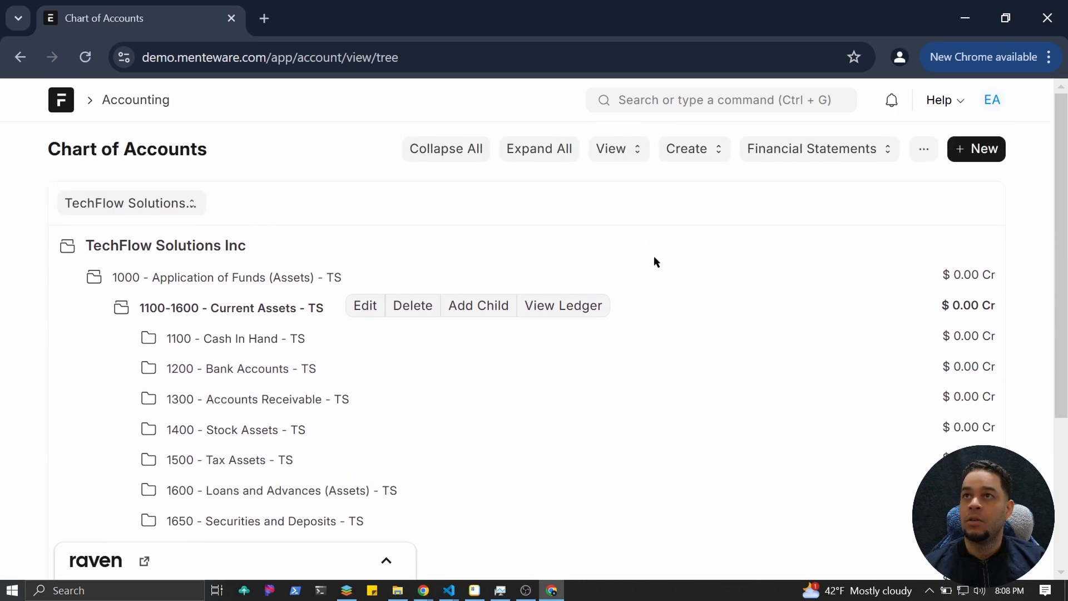
{"action": "left_click", "coordinate": [810, 155]}
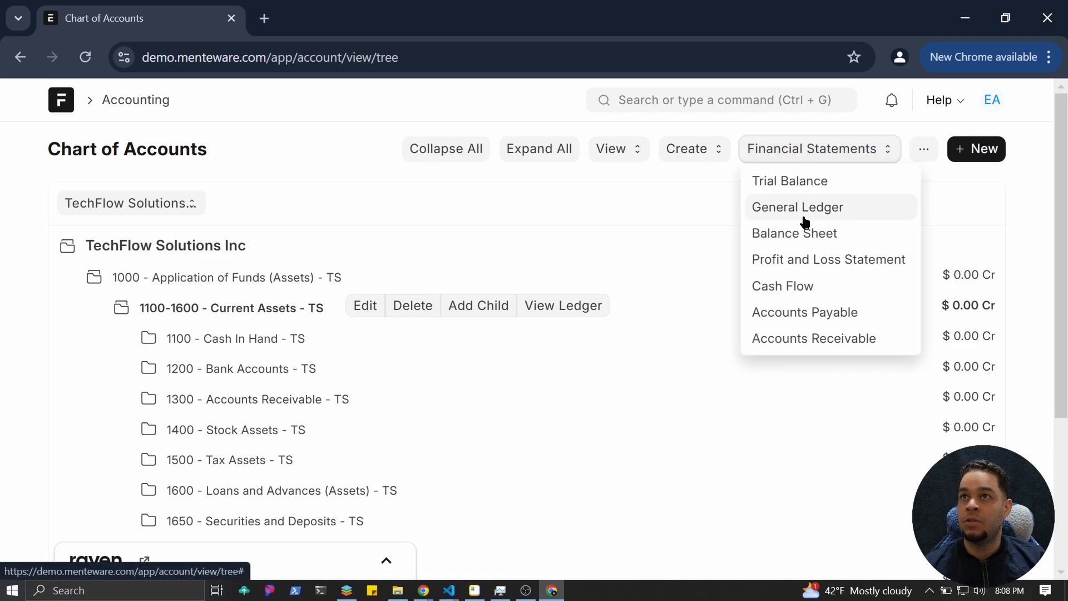
Open the General Ledger report and scroll through its all-zero totals.
{"action": "left_click", "coordinate": [804, 217]}
{"action": "scroll", "coordinate": [534, 325], "scroll_direction": "down", "scroll_amount": 2}
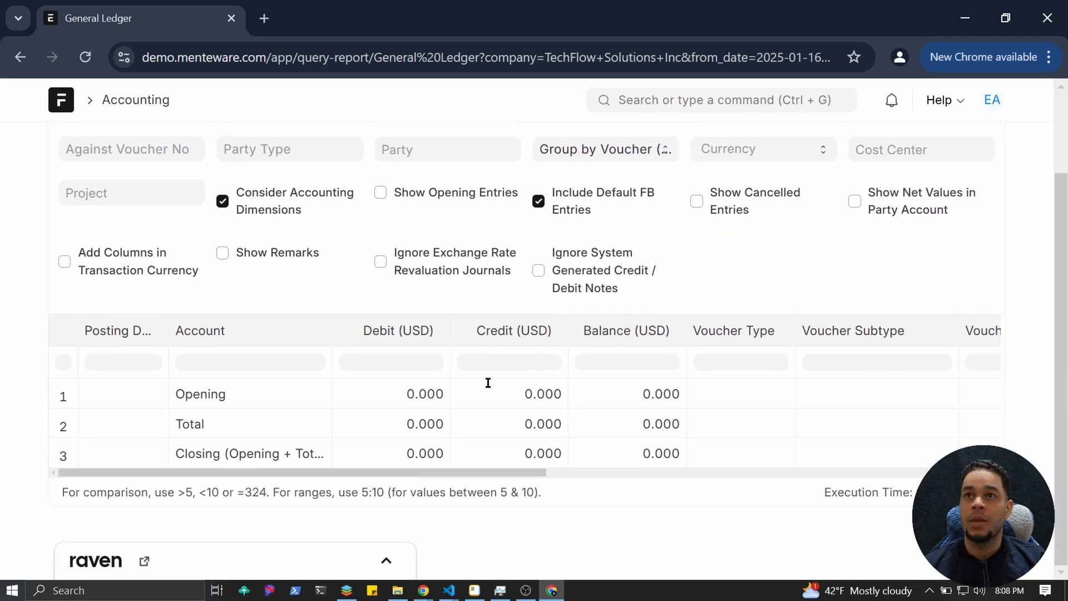
{"action": "left_click_drag", "start_coordinate": [383, 470], "coordinate": [300, 470]}
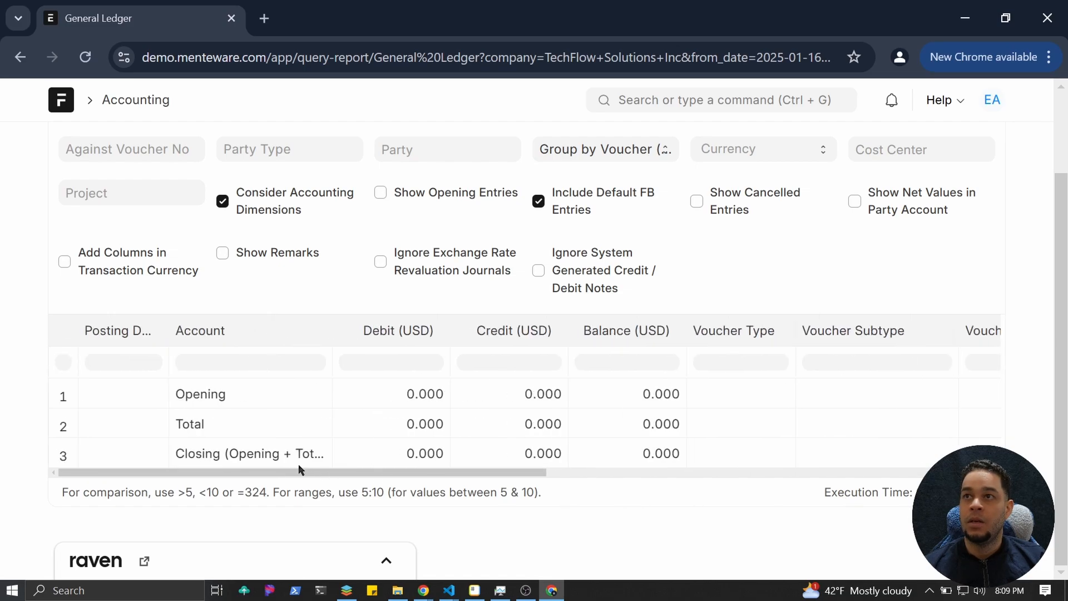
Return to the Accounting workspace and scroll down to Subscription Management.
{"action": "left_click", "coordinate": [149, 104]}
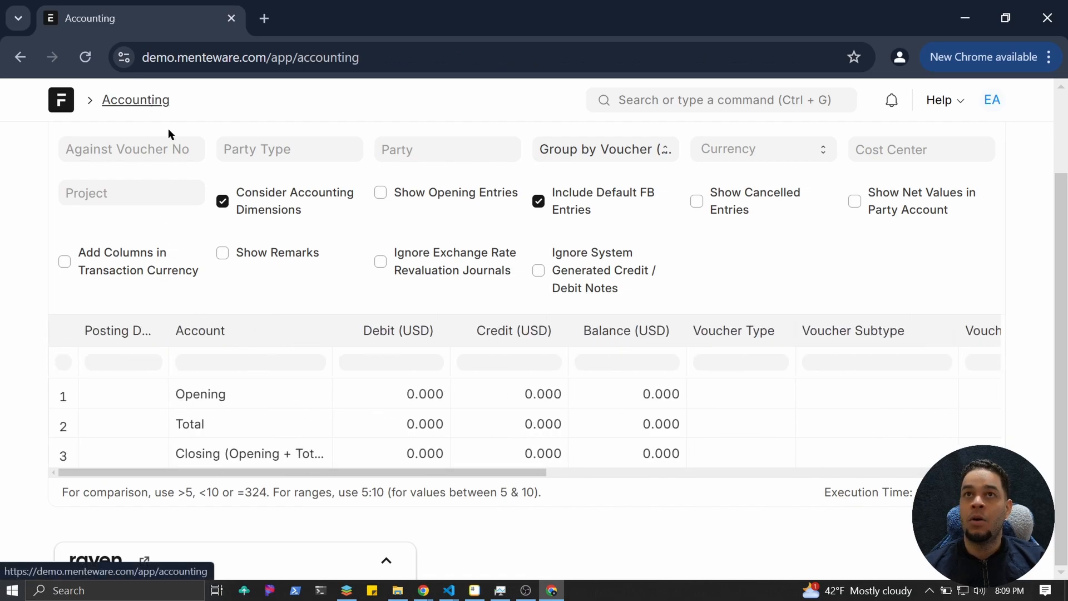
{"action": "scroll", "coordinate": [422, 354], "scroll_direction": "down", "scroll_amount": 3}
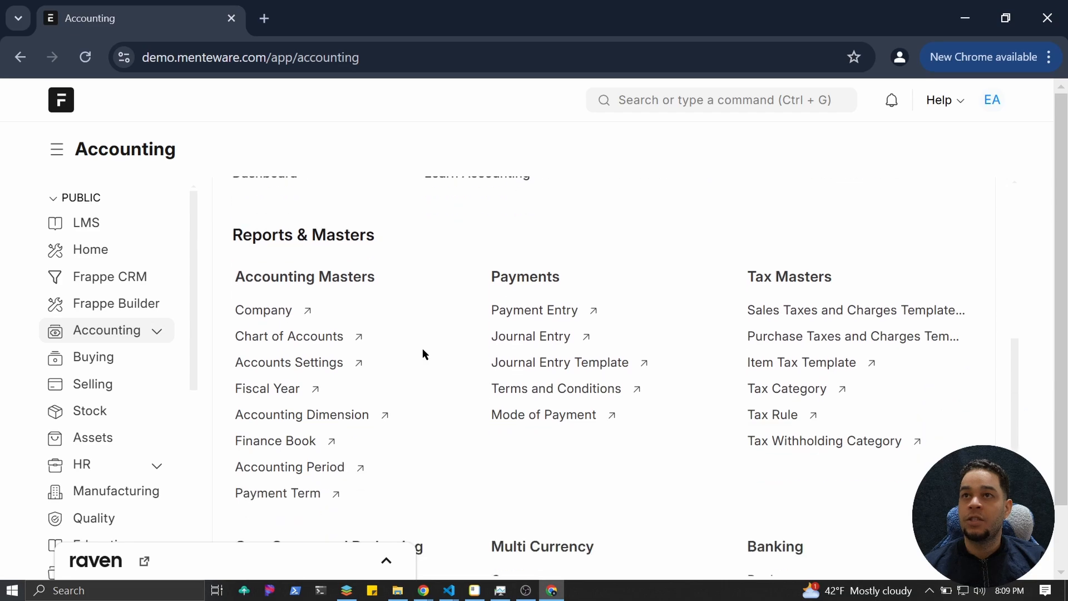
{"action": "scroll", "coordinate": [422, 354], "scroll_direction": "down", "scroll_amount": 7}
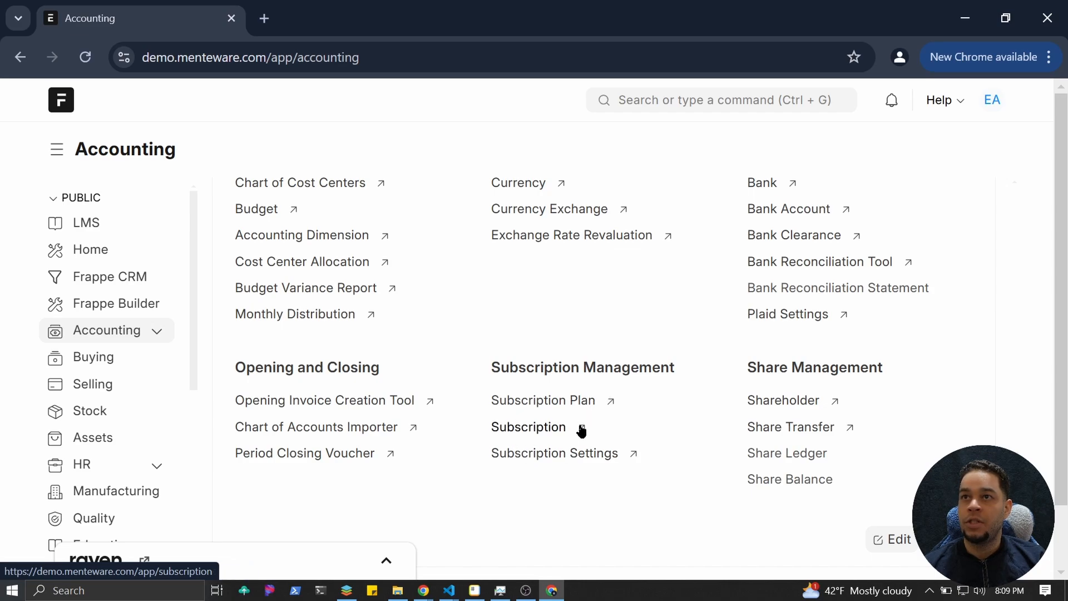
Review Subscription Settings (1-day grace period, Prorate enabled), then go back to the Accounting workspace.
{"action": "left_click", "coordinate": [550, 458]}
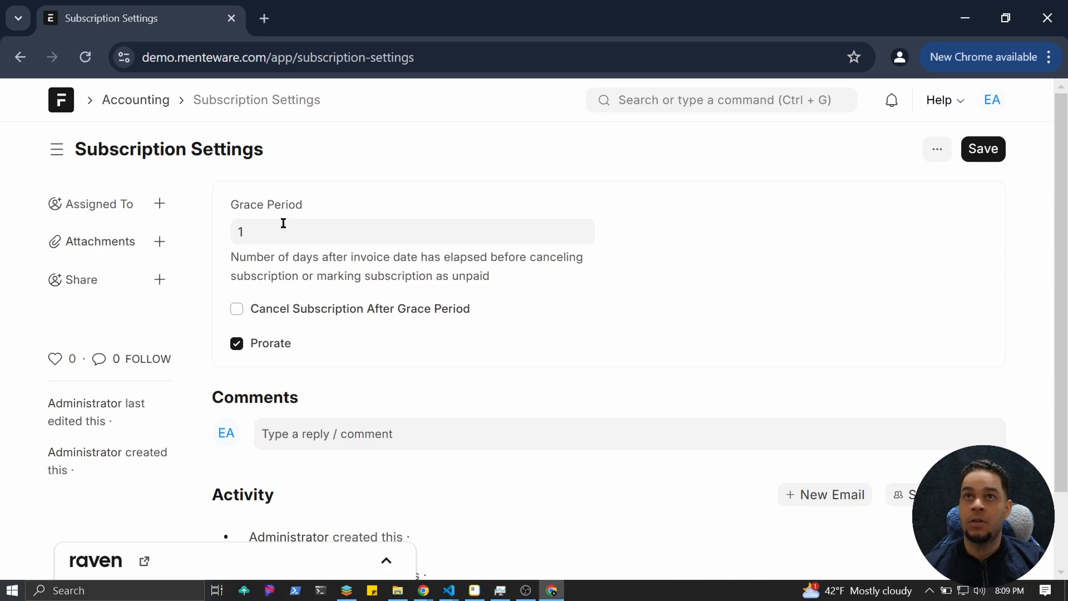
{"action": "left_click_drag", "start_coordinate": [261, 225], "coordinate": [218, 228]}
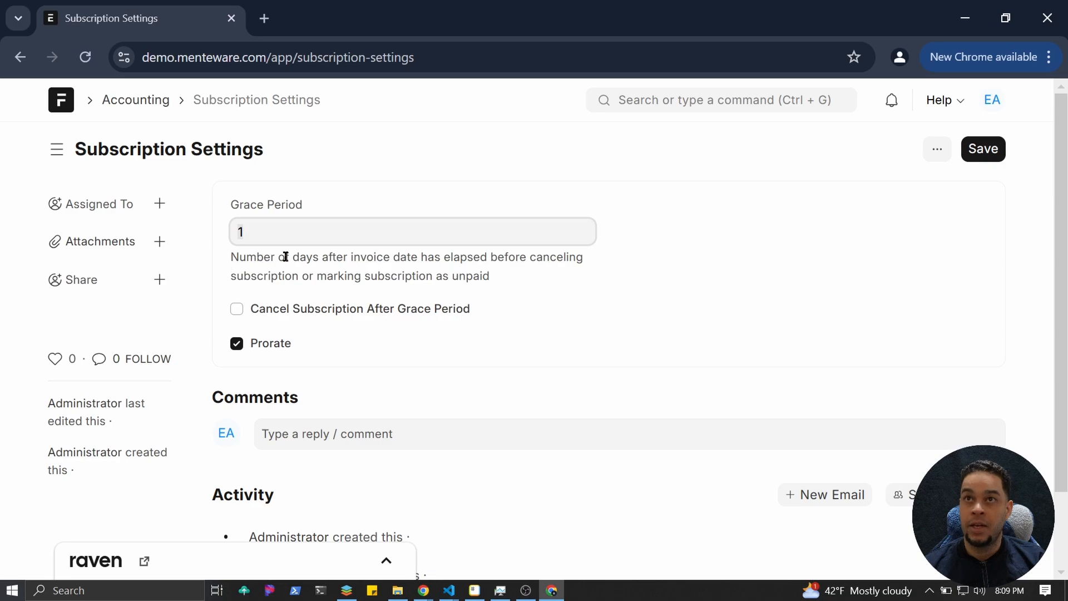
{"action": "left_click", "coordinate": [19, 58]}
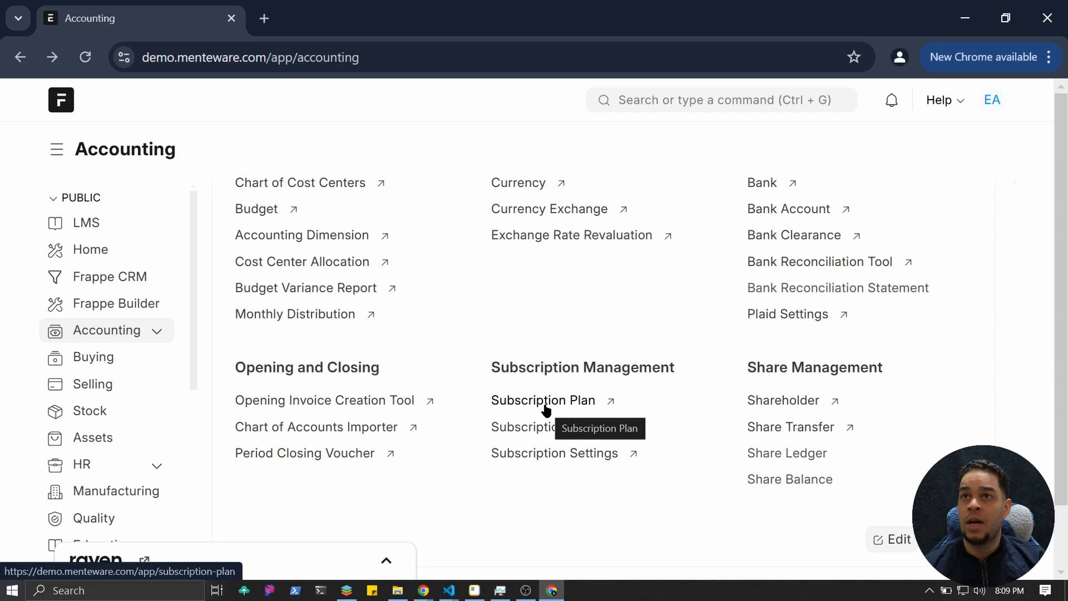
Start a new plan from the Subscription Plan list, then bring the ONLYOFFICE slideshow forward.
{"action": "left_click", "coordinate": [547, 407]}
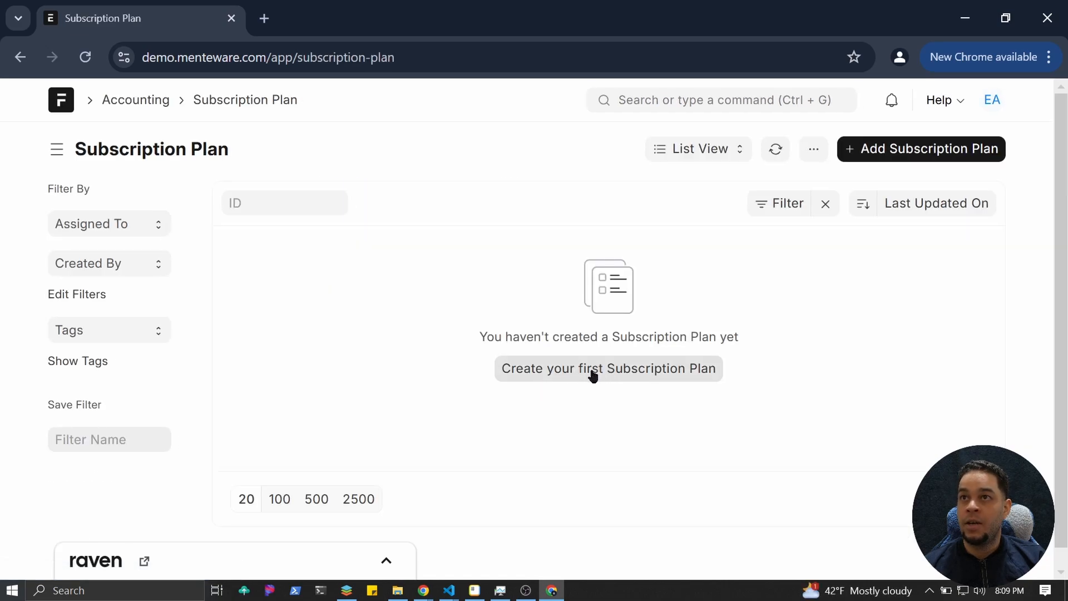
{"action": "left_click", "coordinate": [593, 375]}
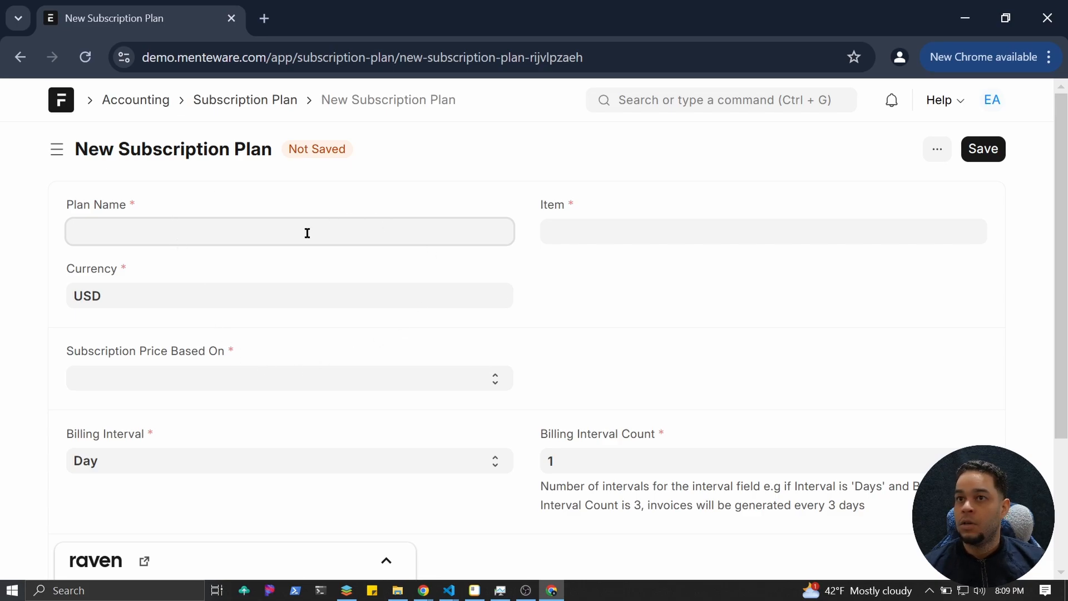
{"action": "key", "text": "alt+3"}
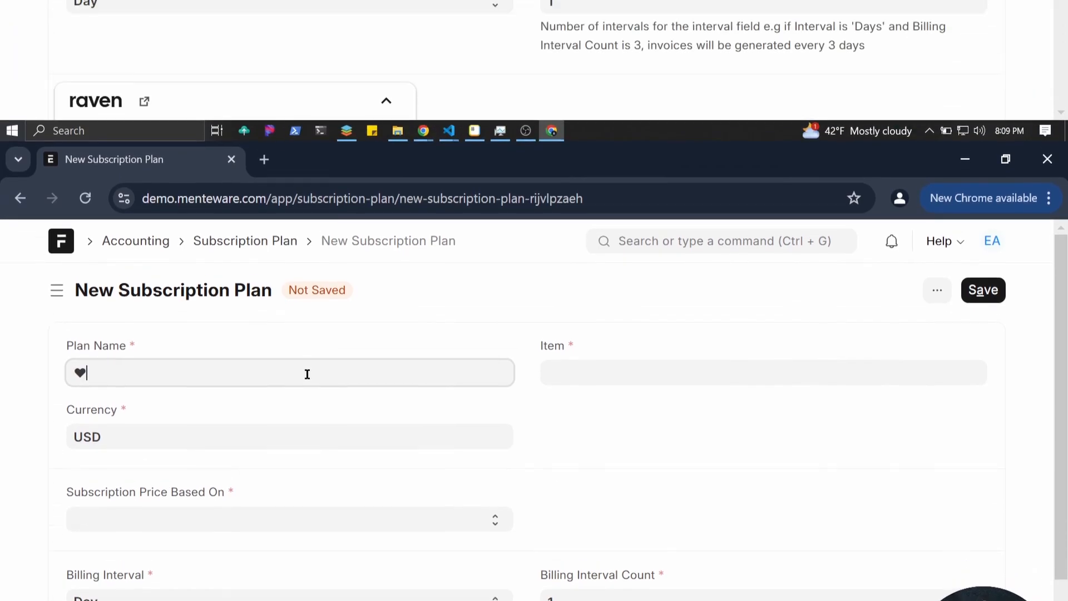
{"action": "key", "text": "alt+Tab"}
{"action": "key", "text": "alt+Tab"}
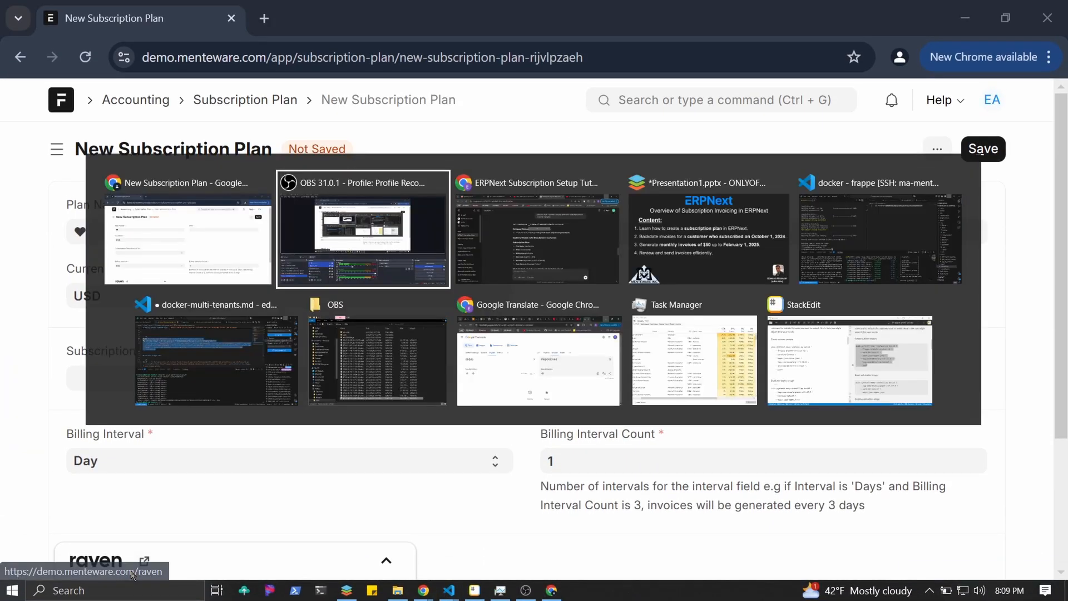
{"action": "key", "text": "alt+Tab"}
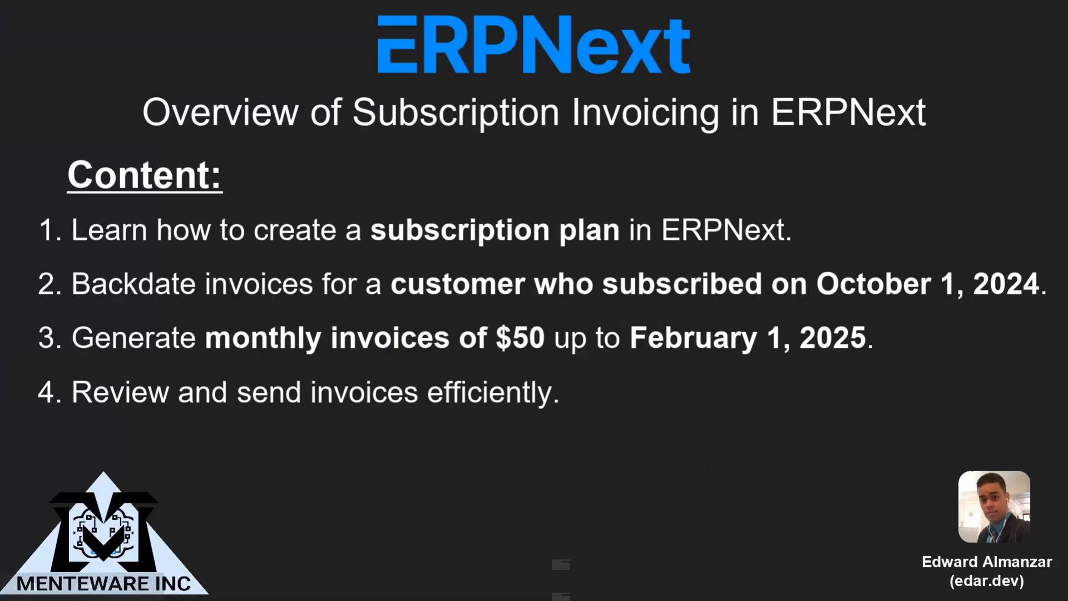
Advance to the 'Setting Up a Subscription Plan' slide, then return to Chrome's New Subscription Plan form.
{"action": "left_click", "coordinate": [377, 304]}
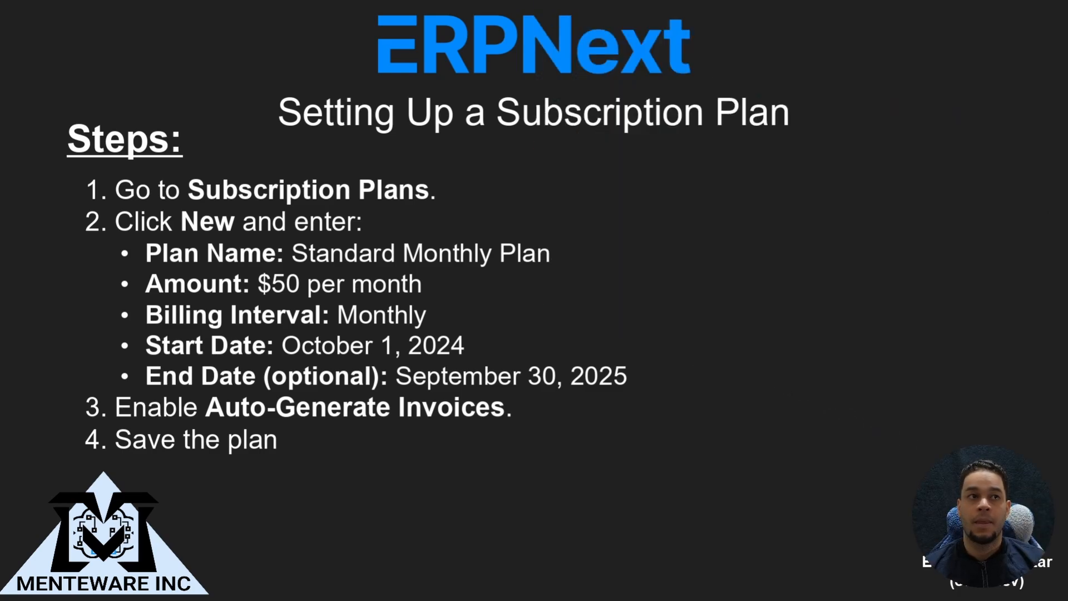
{"action": "key", "text": "alt+Tab"}
{"action": "key", "text": "Tab"}
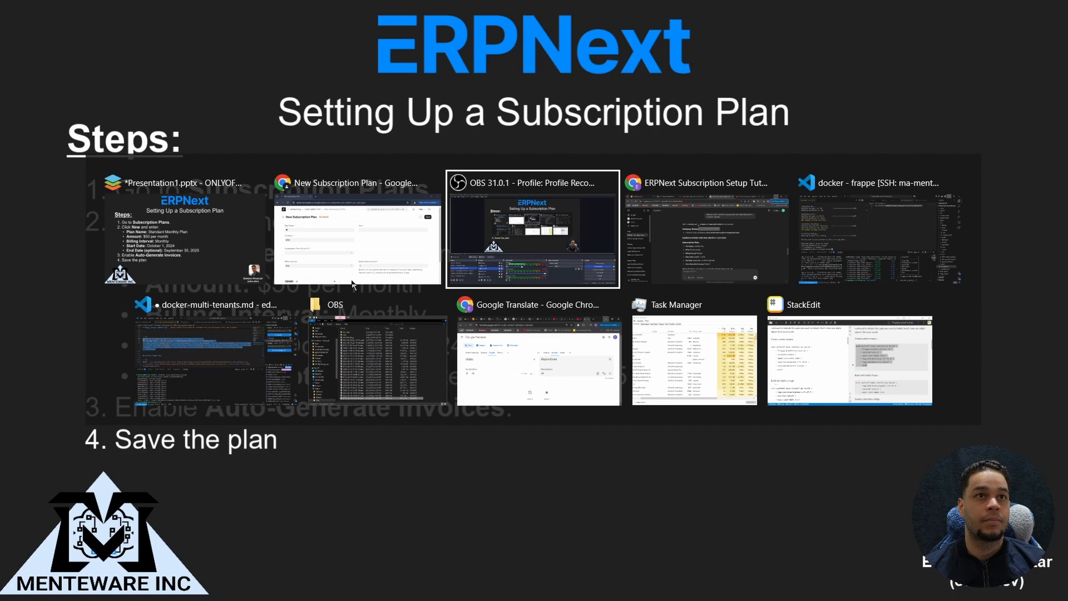
{"action": "left_click", "coordinate": [352, 284]}
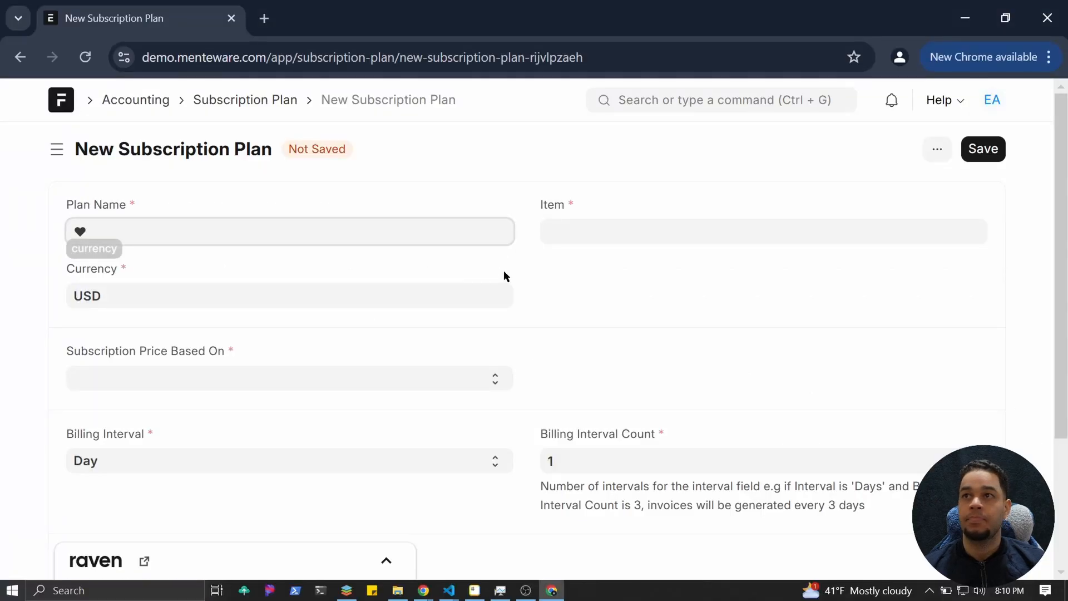
Enter 'Tech Support Basic - Monthly' as the Plan Name, correcting typos along the way.
{"action": "key", "text": "BackSpace"}
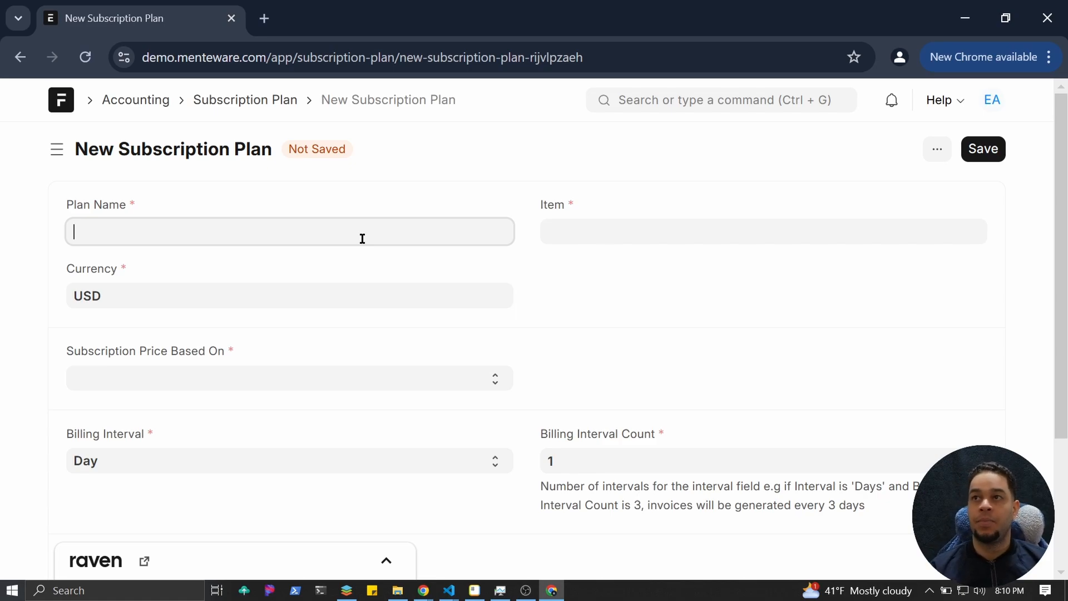
{"action": "type", "text": "Tec"}
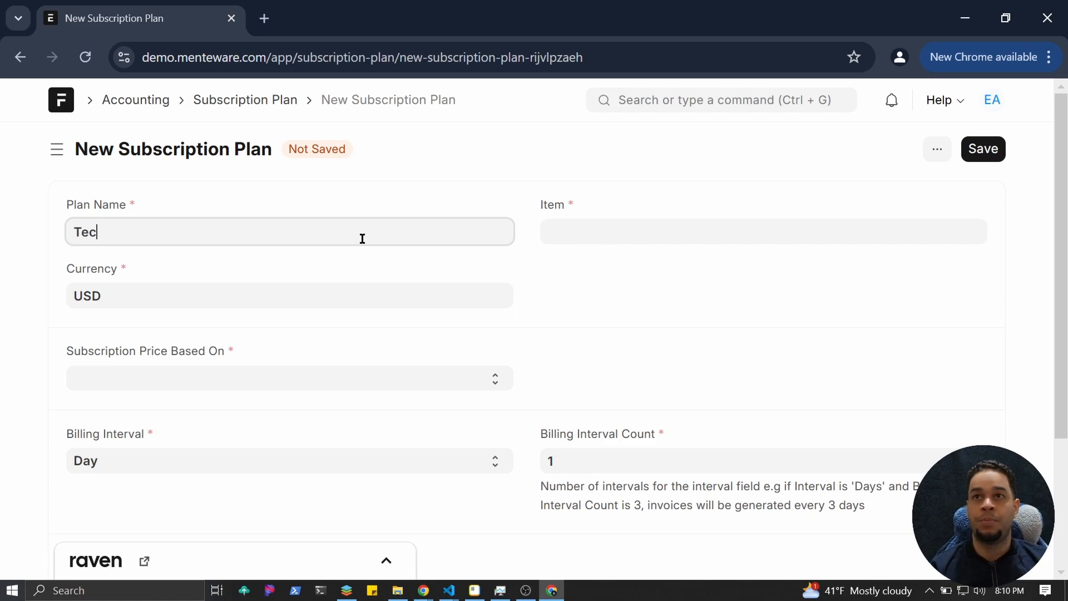
{"action": "type", "text": "h Supprt"}
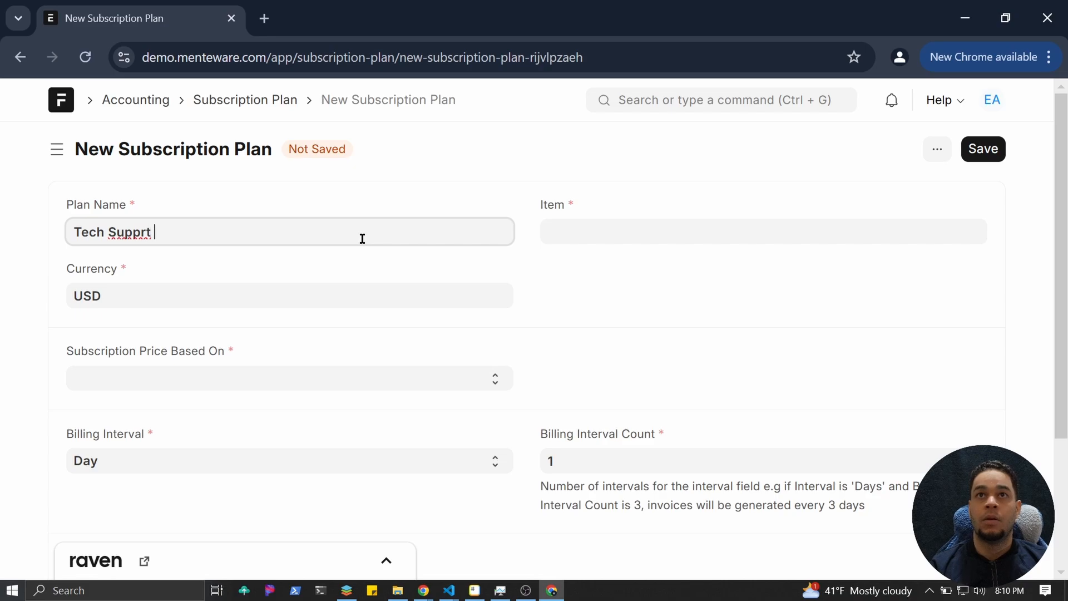
{"action": "key", "text": "BackSpace"}
{"action": "key", "text": "BackSpace"}
{"action": "type", "text": "ort B"}
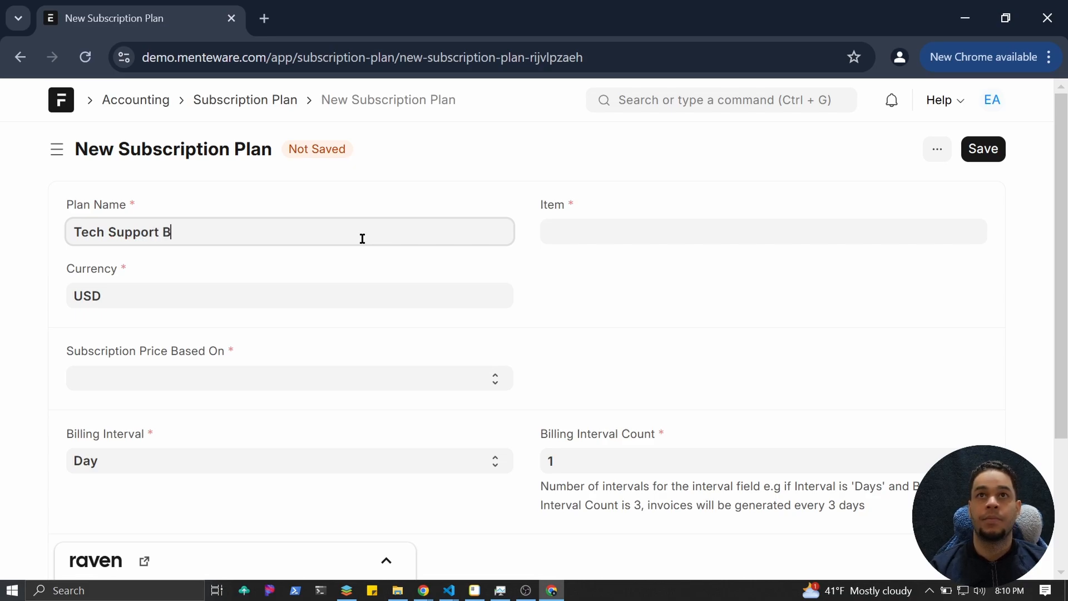
{"action": "type", "text": "asic "}
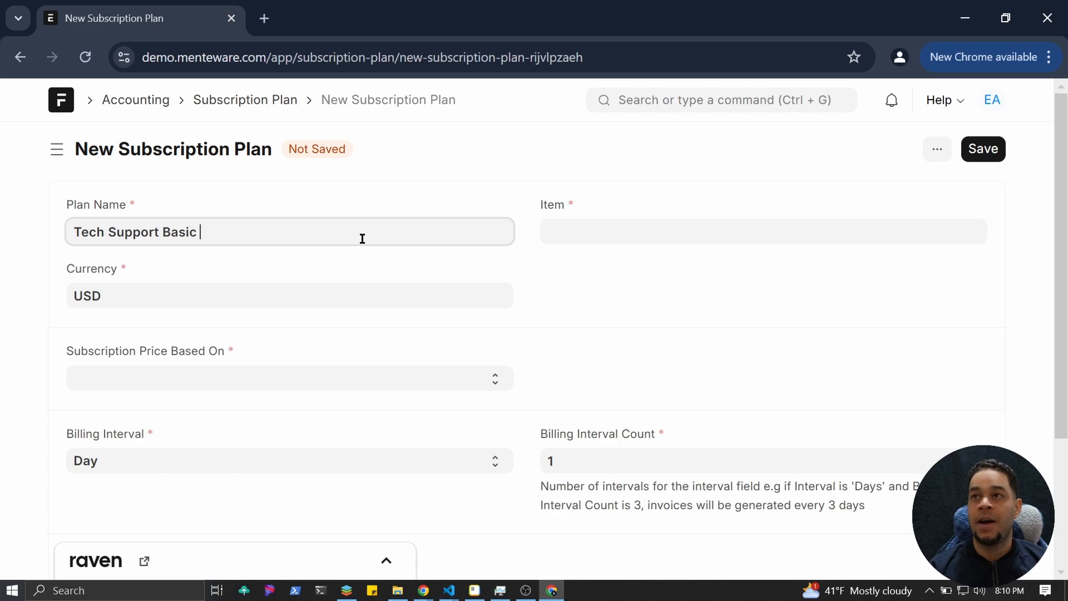
{"action": "type", "text": "- MO"}
{"action": "key", "text": "BackSpace"}
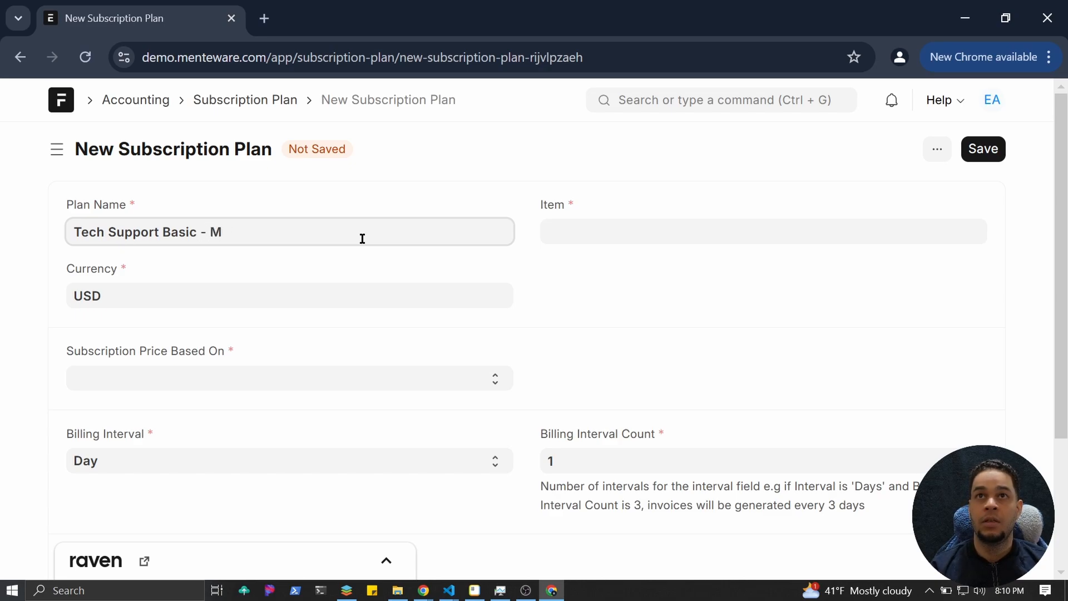
{"action": "type", "text": "ont"}
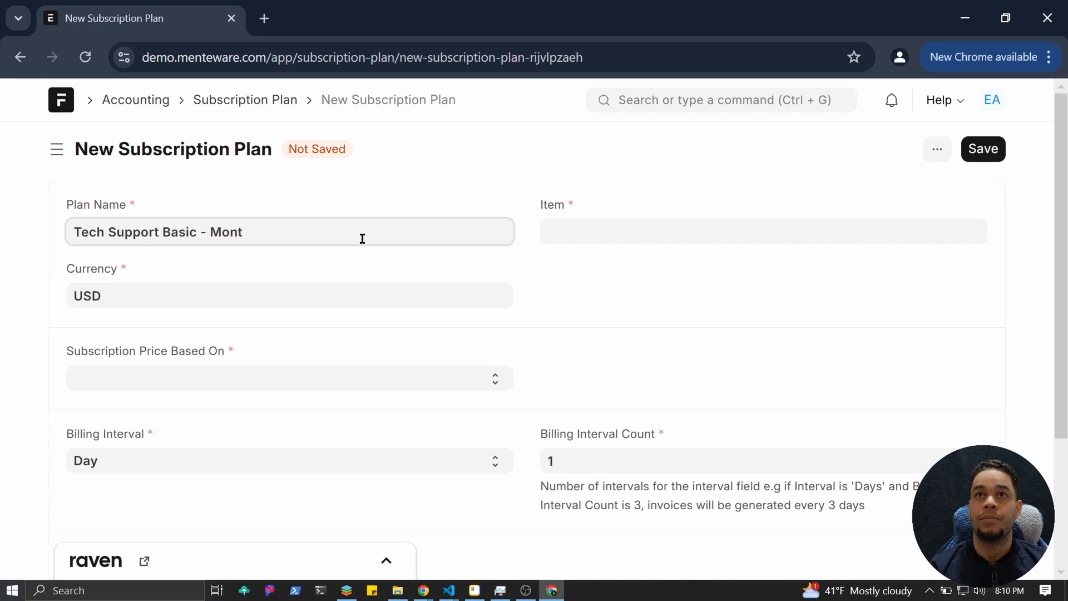
{"action": "type", "text": "hly"}
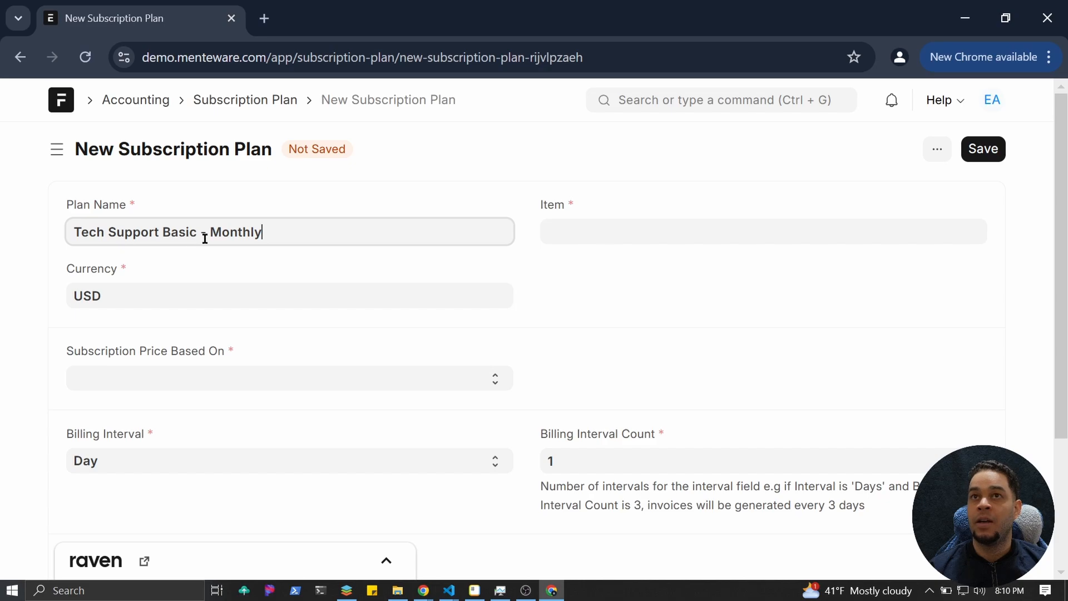
Look over the Subscription Price Based On choices without picking one, and open the Item choices.
{"action": "left_click", "coordinate": [193, 379]}
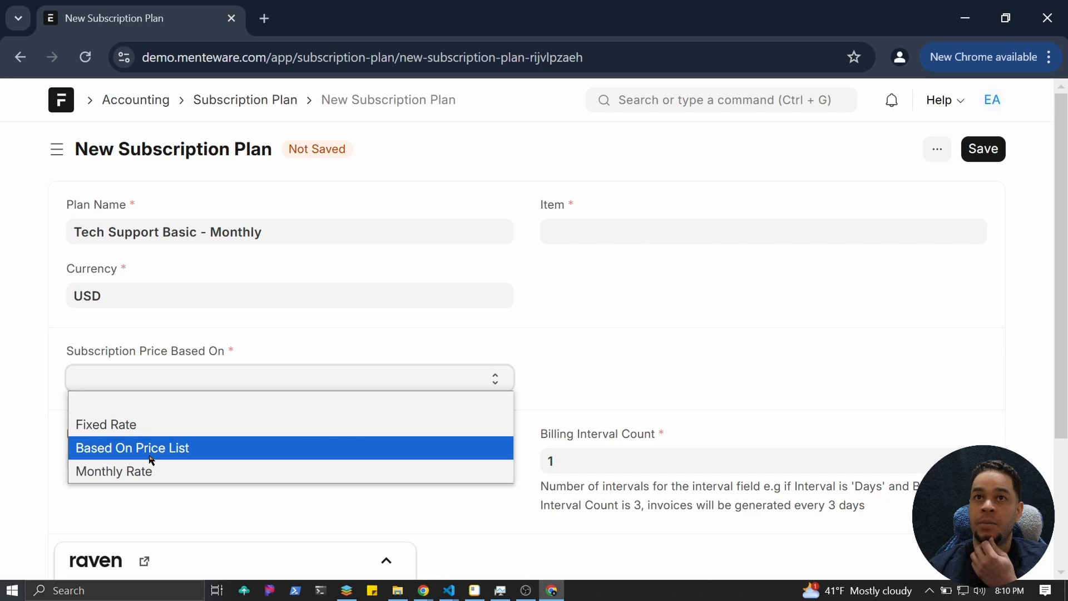
{"action": "left_click", "coordinate": [556, 290]}
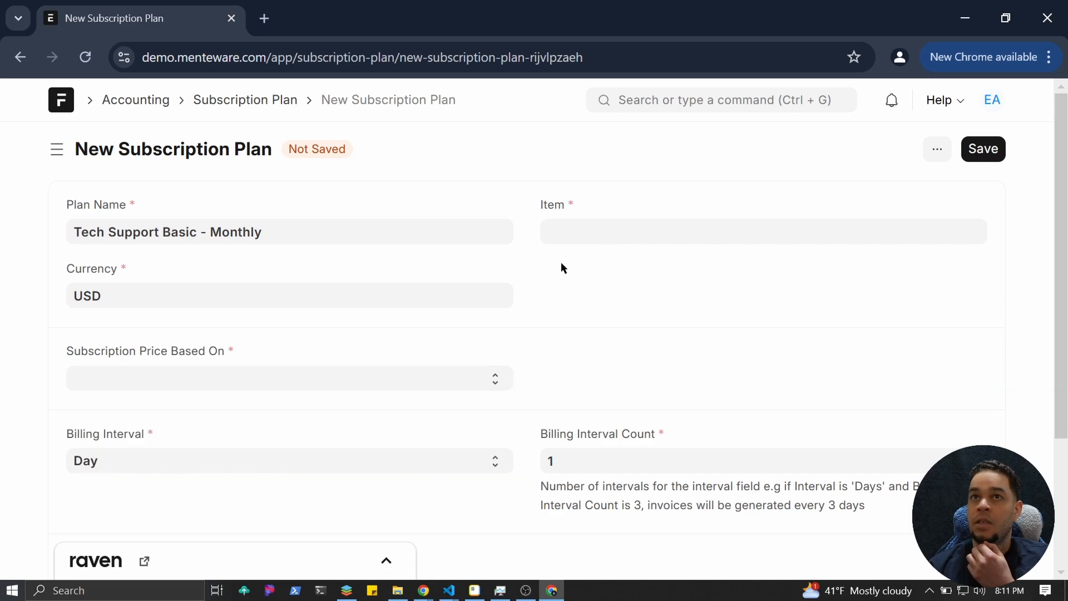
{"action": "left_click", "coordinate": [584, 242]}
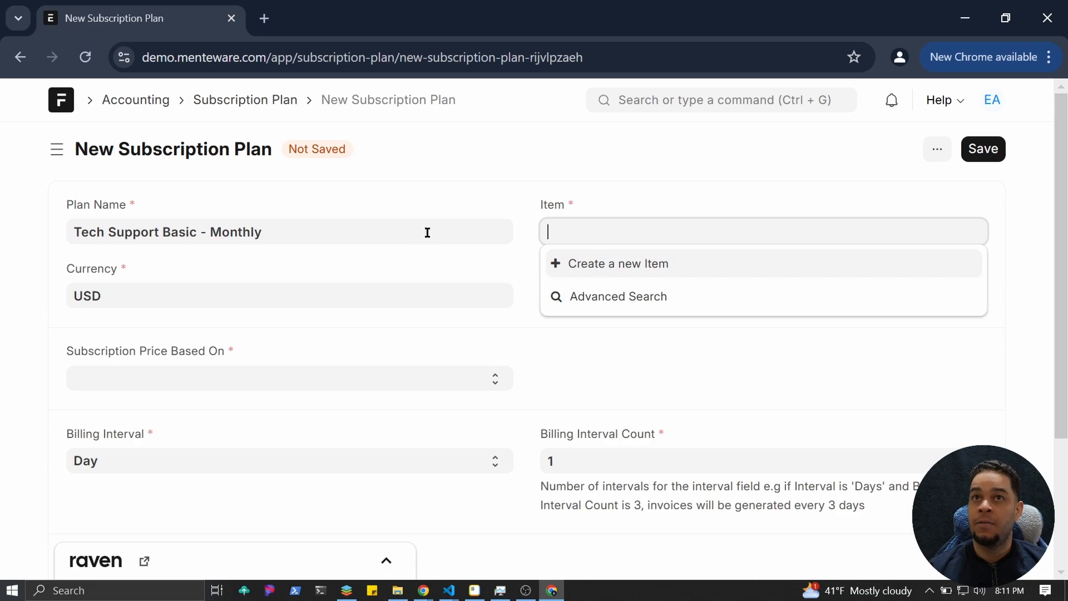
Create the non-stock Services item 'Tech Support Basic - Monthly', using the copied plan name, and attach it.
{"action": "left_click", "coordinate": [608, 272]}
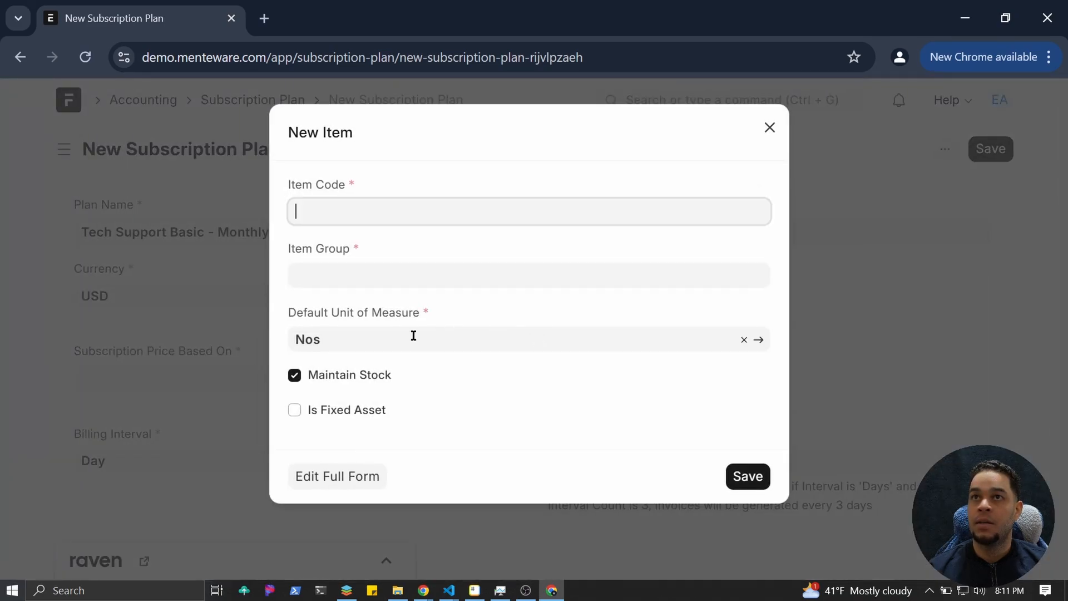
{"action": "left_click", "coordinate": [771, 129]}
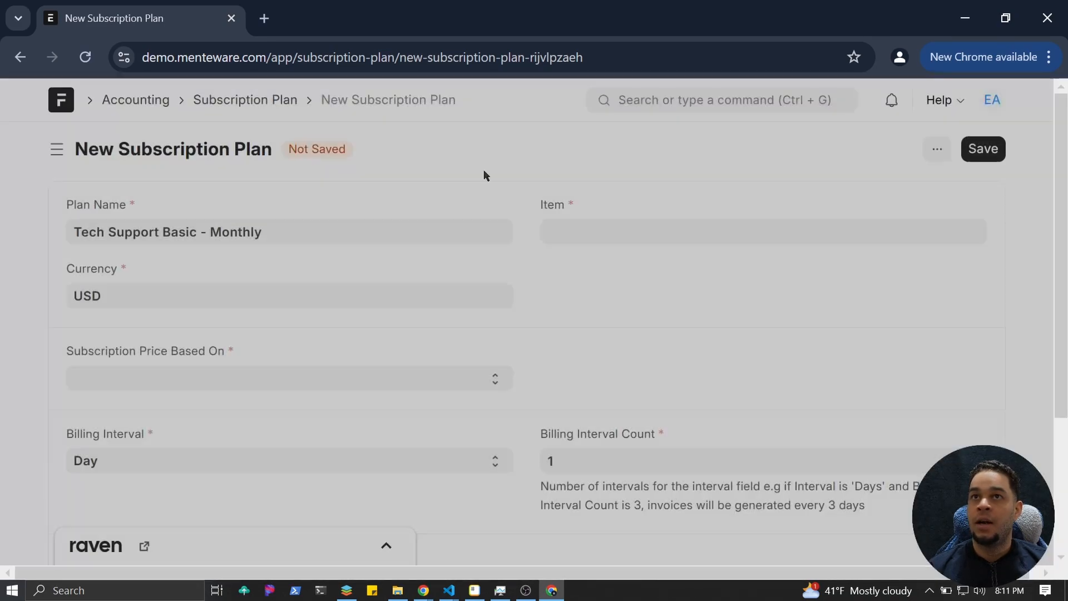
{"action": "left_click_drag", "start_coordinate": [310, 238], "coordinate": [0, 239]}
{"action": "key", "text": "ctrl+c"}
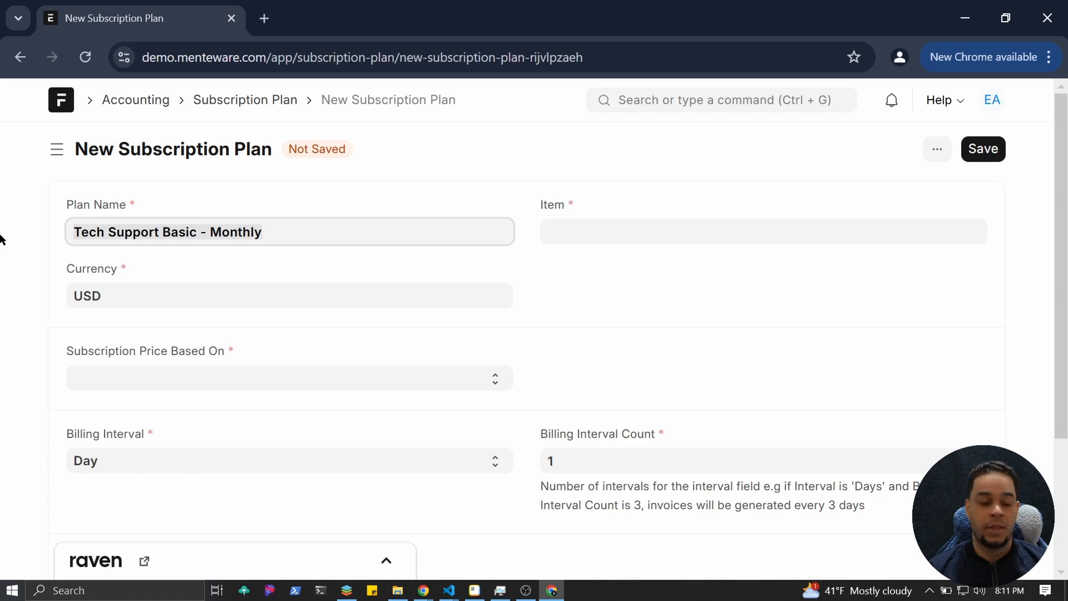
{"action": "left_click", "coordinate": [702, 230]}
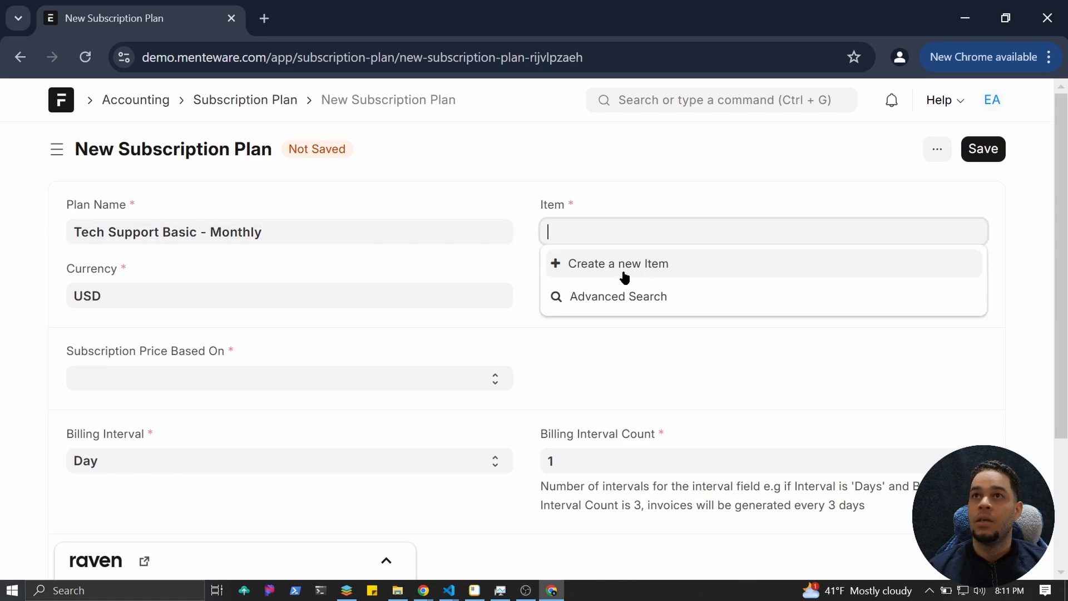
{"action": "left_click", "coordinate": [625, 265]}
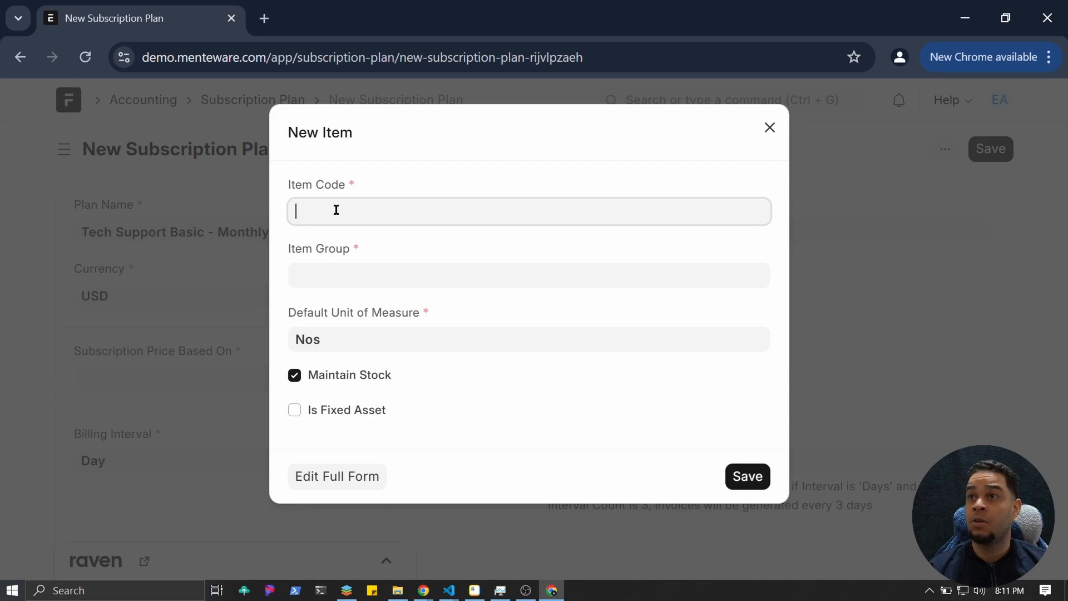
{"action": "key", "text": "ctrl+v"}
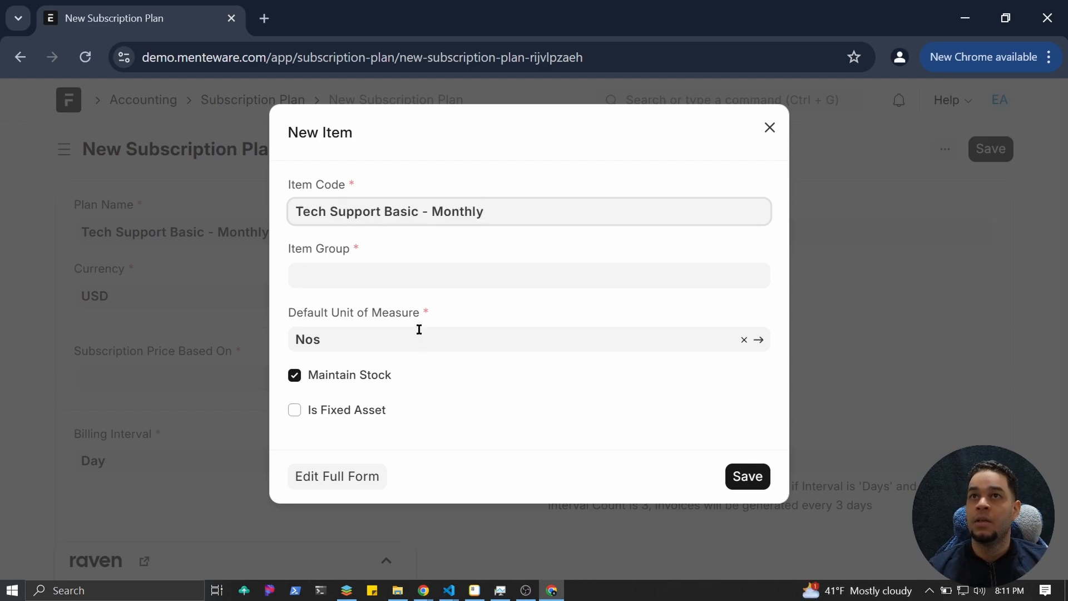
{"action": "left_click", "coordinate": [387, 277]}
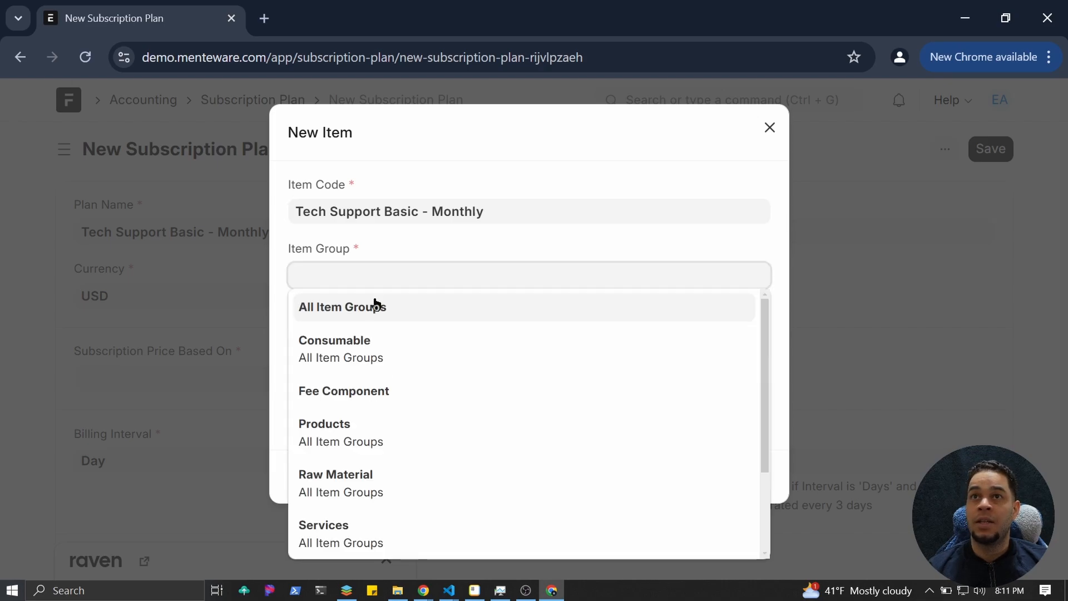
{"action": "left_click", "coordinate": [361, 539]}
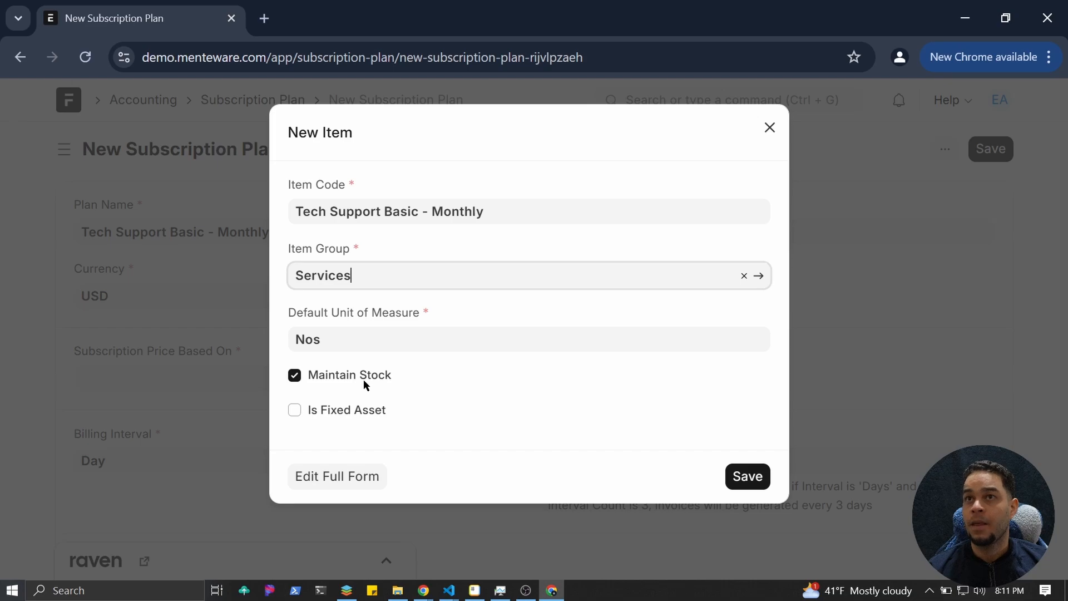
{"action": "left_click", "coordinate": [296, 379]}
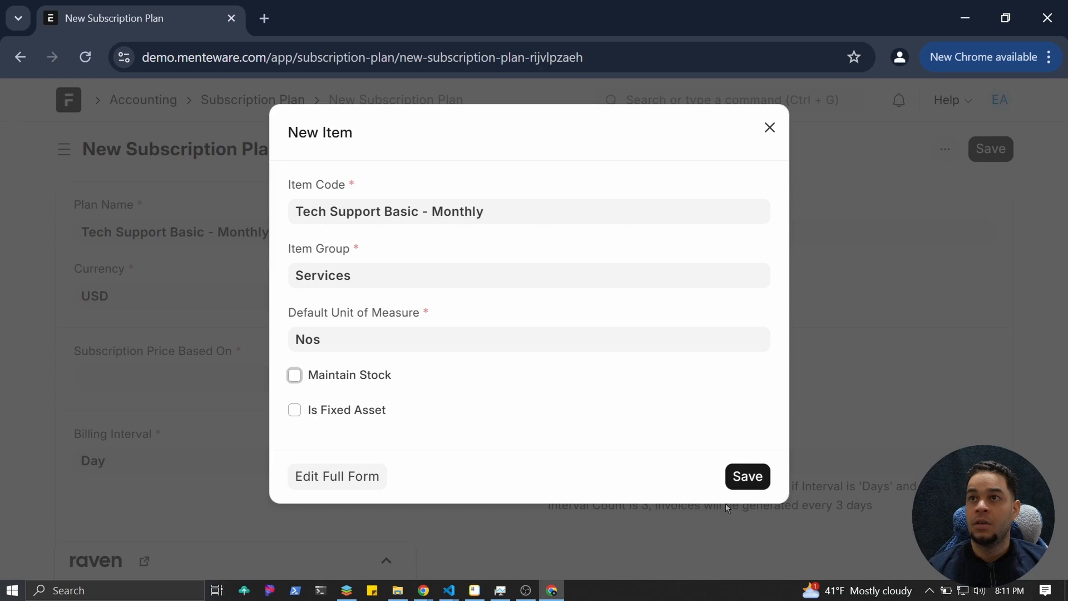
{"action": "left_click", "coordinate": [737, 481]}
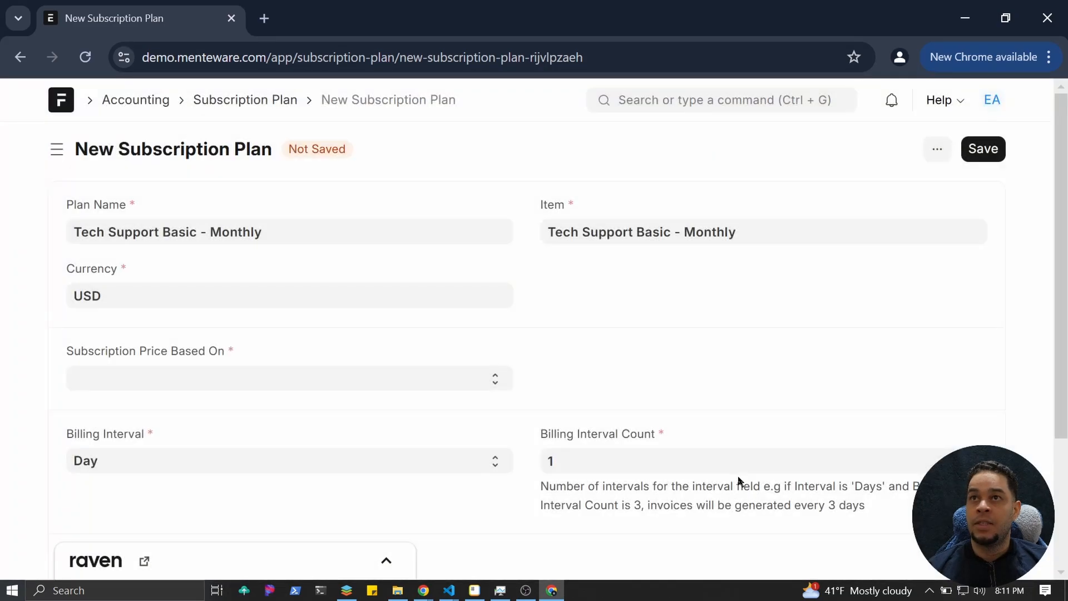
Base the plan's price on Monthly Rate with a cost of 50.
{"action": "scroll", "coordinate": [315, 389], "scroll_direction": "down", "scroll_amount": 2}
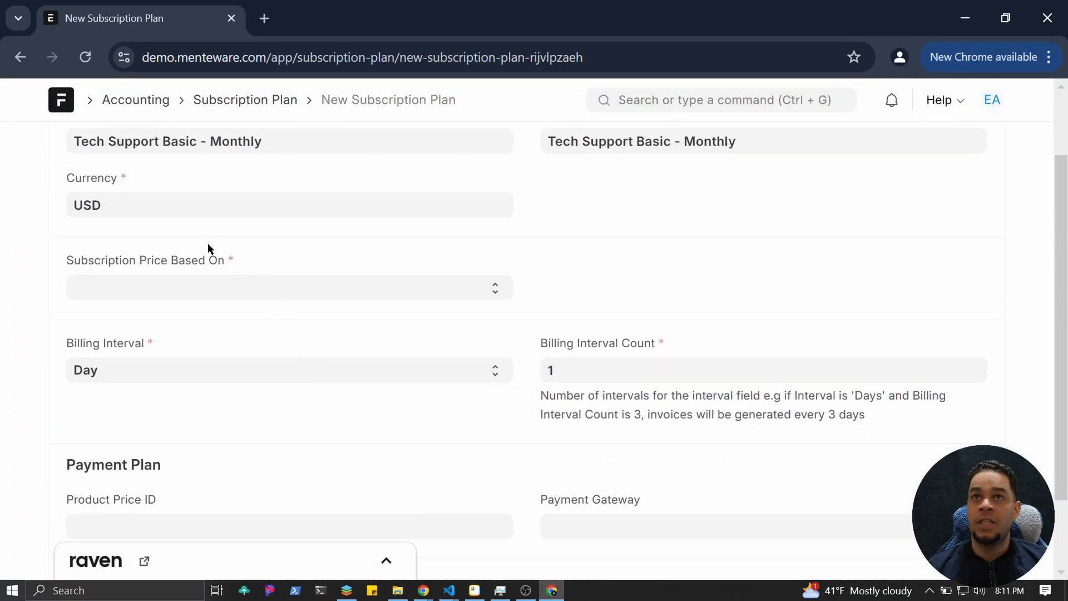
{"action": "left_click", "coordinate": [212, 289]}
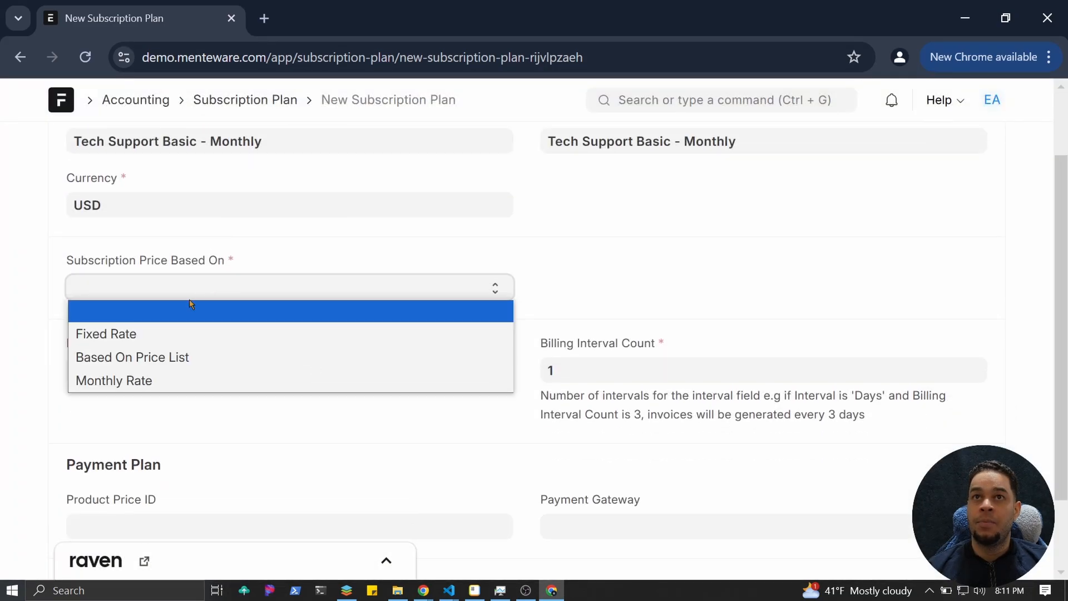
{"action": "left_click", "coordinate": [119, 382]}
{"action": "left_click", "coordinate": [561, 299]}
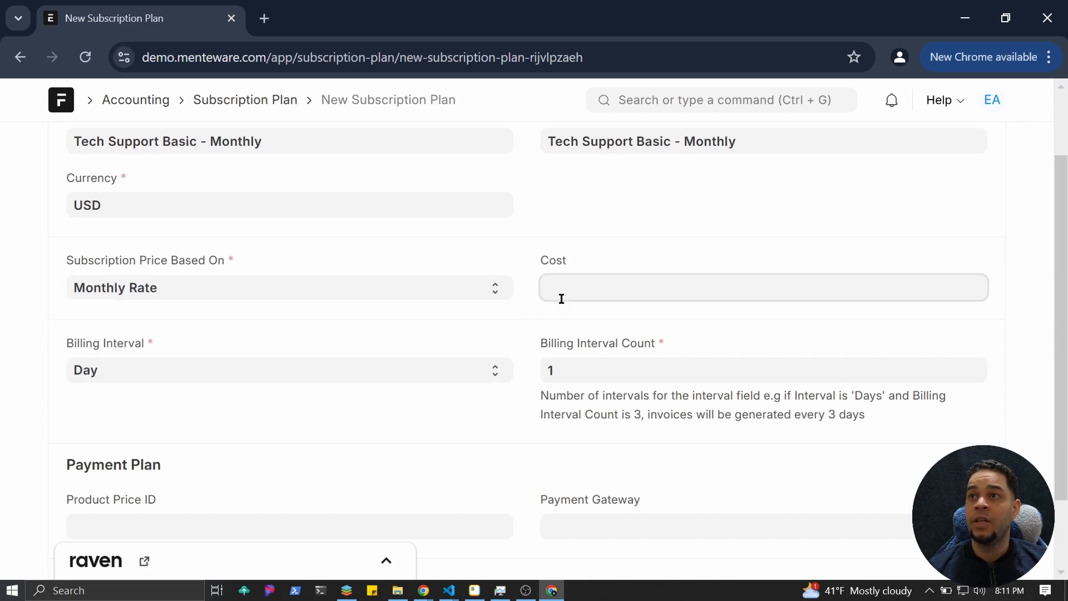
{"action": "type", "text": "50"}
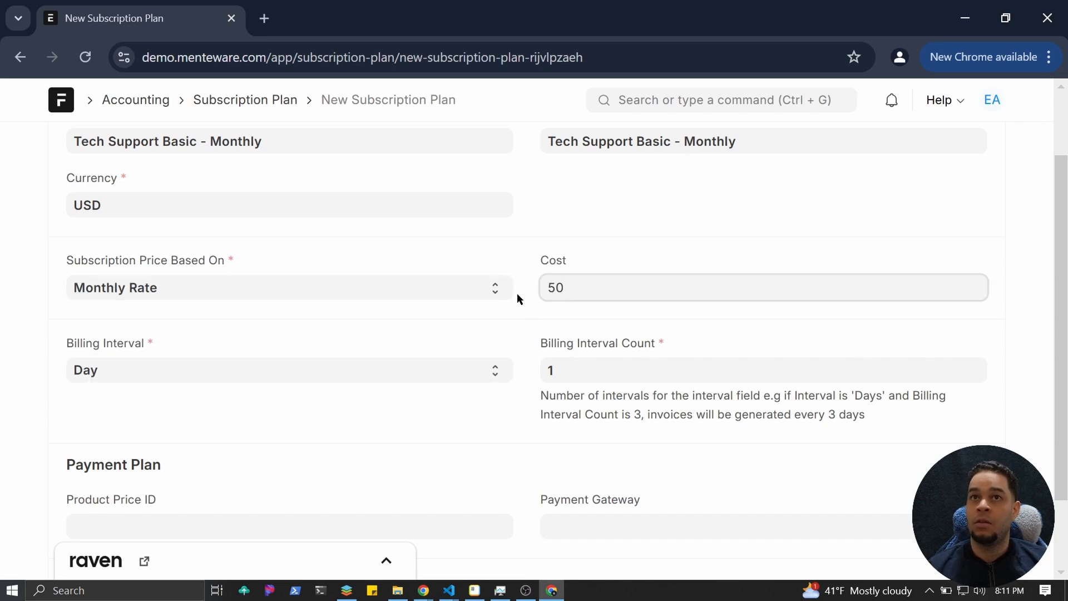
{"action": "left_click", "coordinate": [354, 385]}
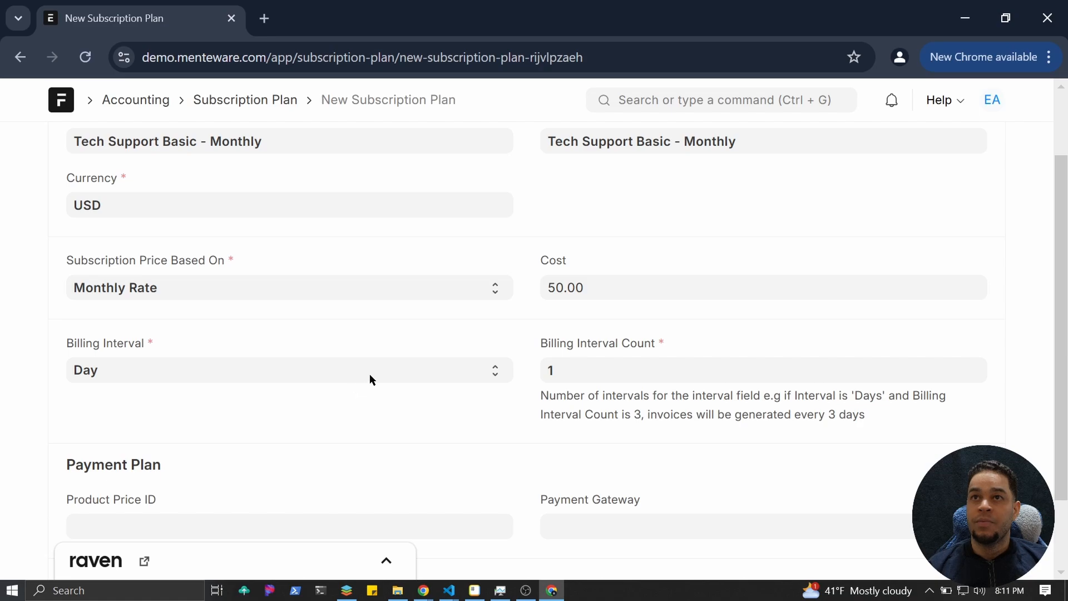
{"action": "scroll", "coordinate": [486, 425], "scroll_direction": "down", "scroll_amount": 2}
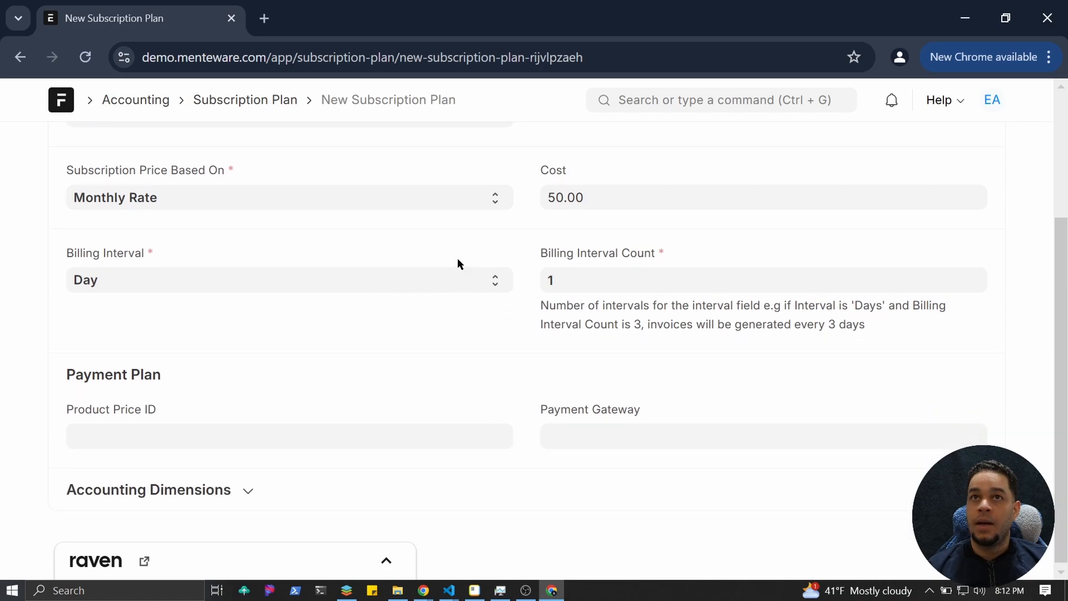
Set the billing interval to Month and try Billing Interval Counts of 2, then 3.
{"action": "left_click", "coordinate": [428, 277]}
{"action": "left_click", "coordinate": [285, 350]}
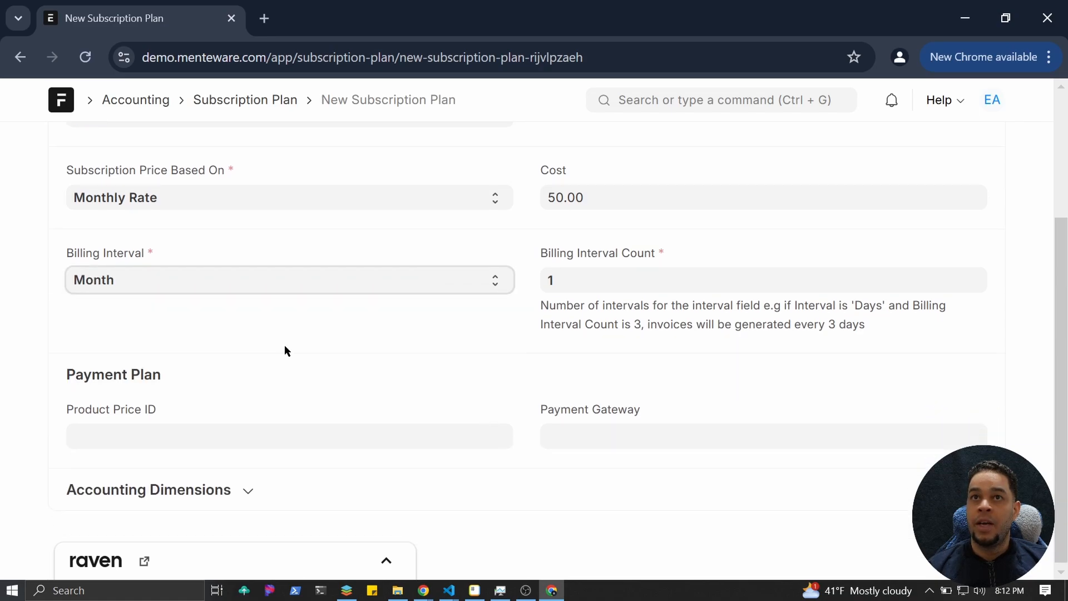
{"action": "scroll", "coordinate": [478, 372], "scroll_direction": "up", "scroll_amount": 2}
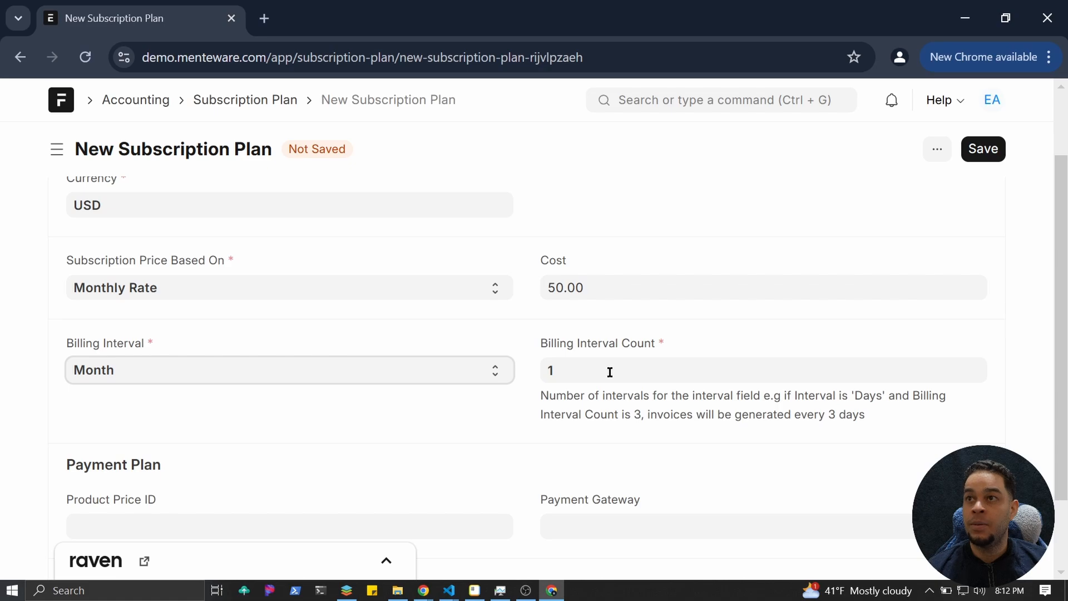
{"action": "left_click", "coordinate": [610, 371]}
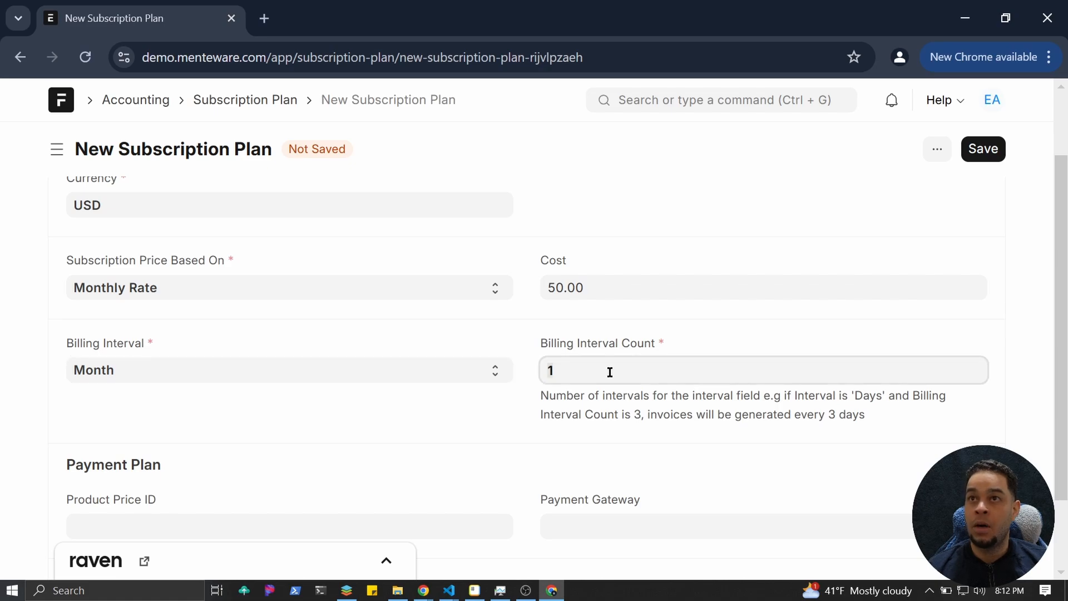
{"action": "key", "text": "BackSpace"}
{"action": "type", "text": "2"}
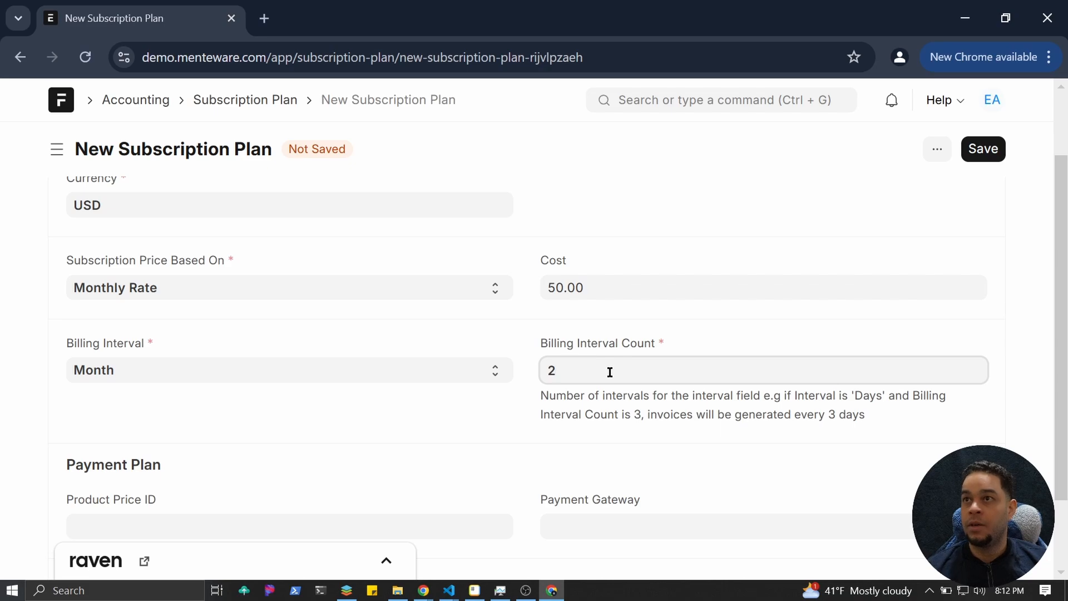
{"action": "key", "text": "BackSpace"}
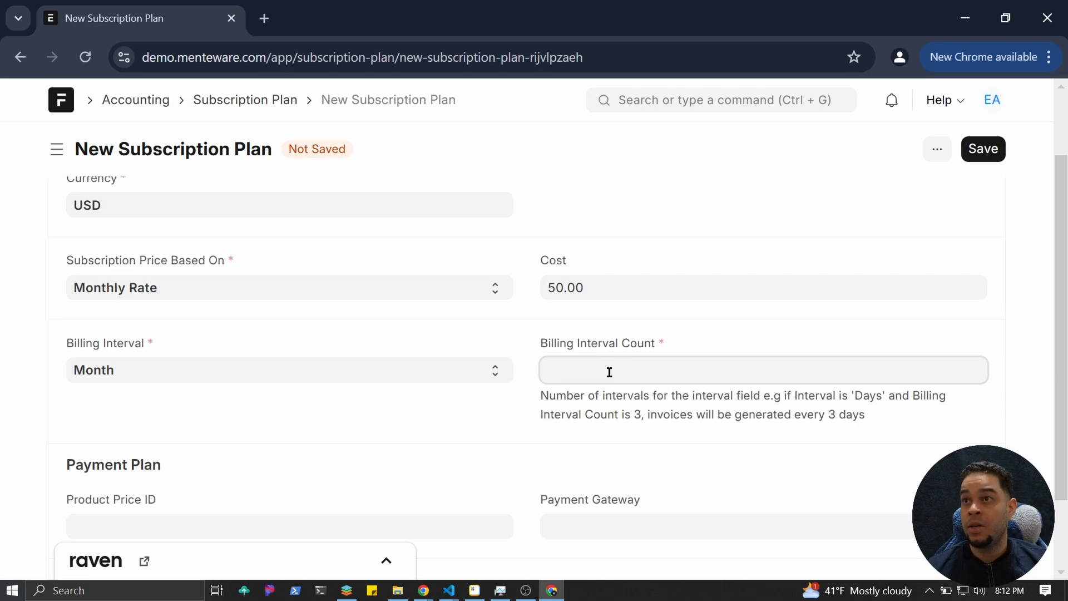
{"action": "type", "text": "3"}
Briefly switch the interval to Year, revert to Month, and set the Billing Interval Count to 1.
{"action": "left_click", "coordinate": [487, 371]}
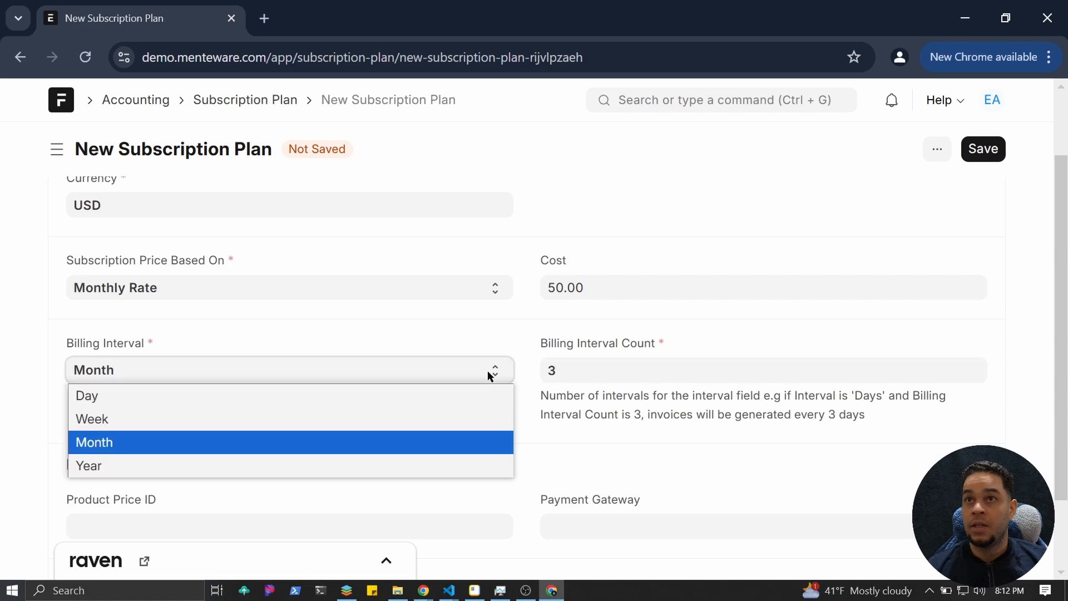
{"action": "left_click", "coordinate": [339, 465]}
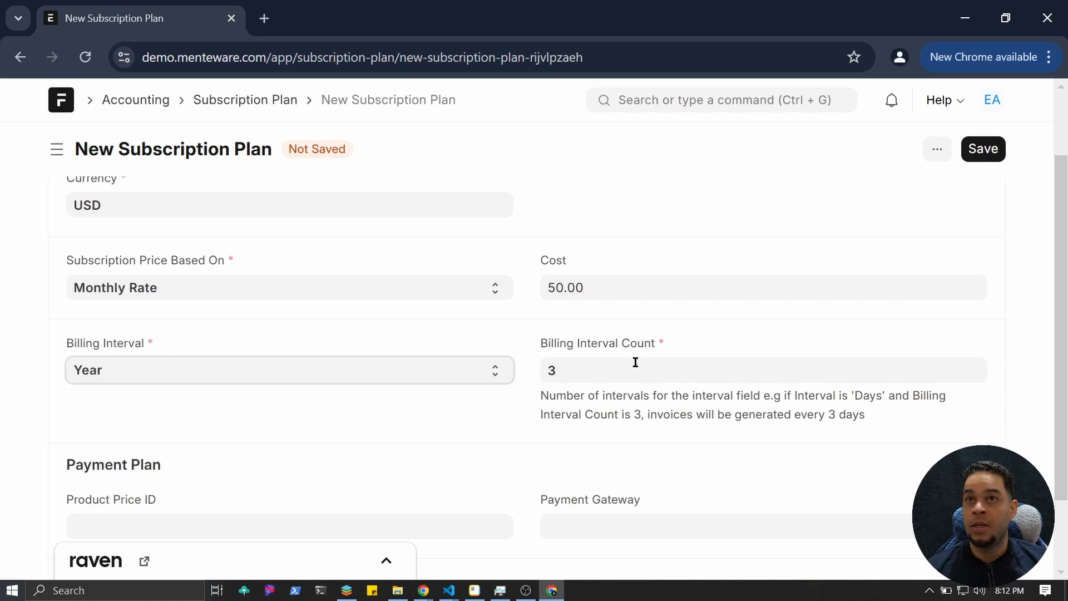
{"action": "left_click", "coordinate": [578, 372]}
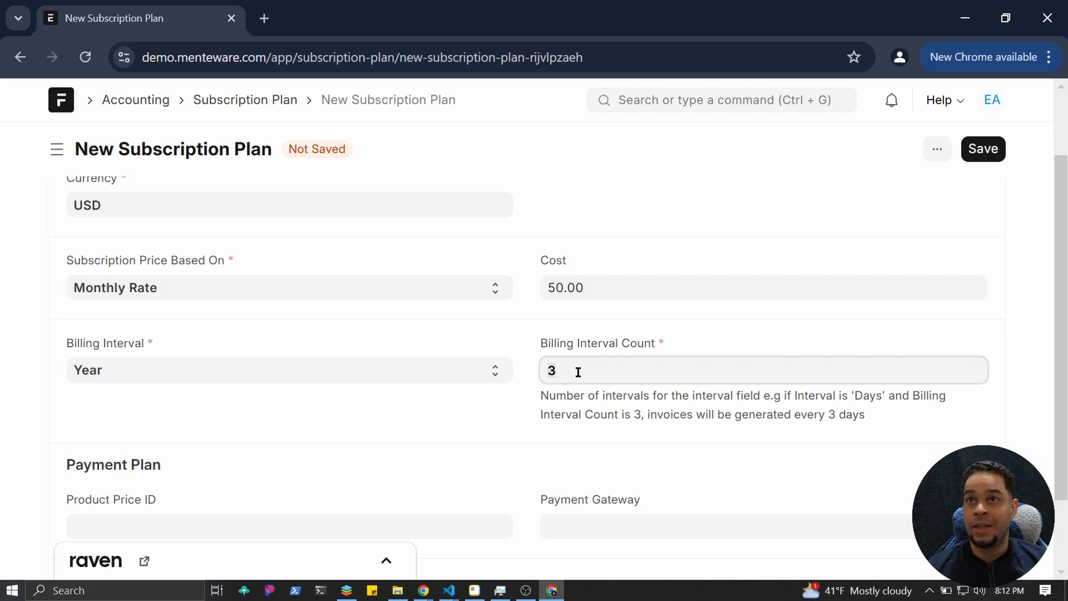
{"action": "left_click", "coordinate": [489, 365]}
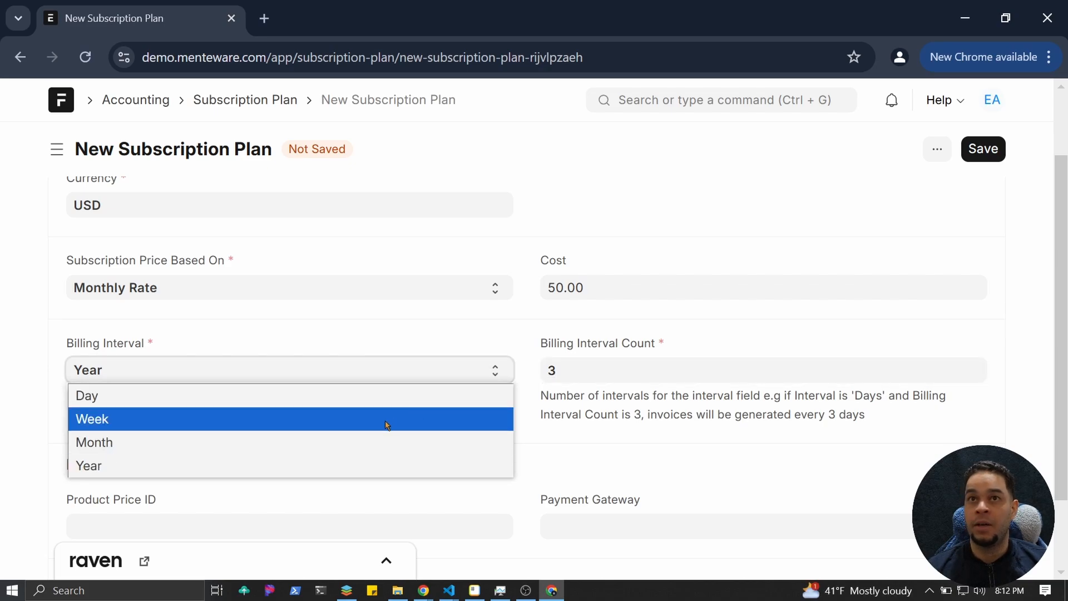
{"action": "key", "text": "Escape"}
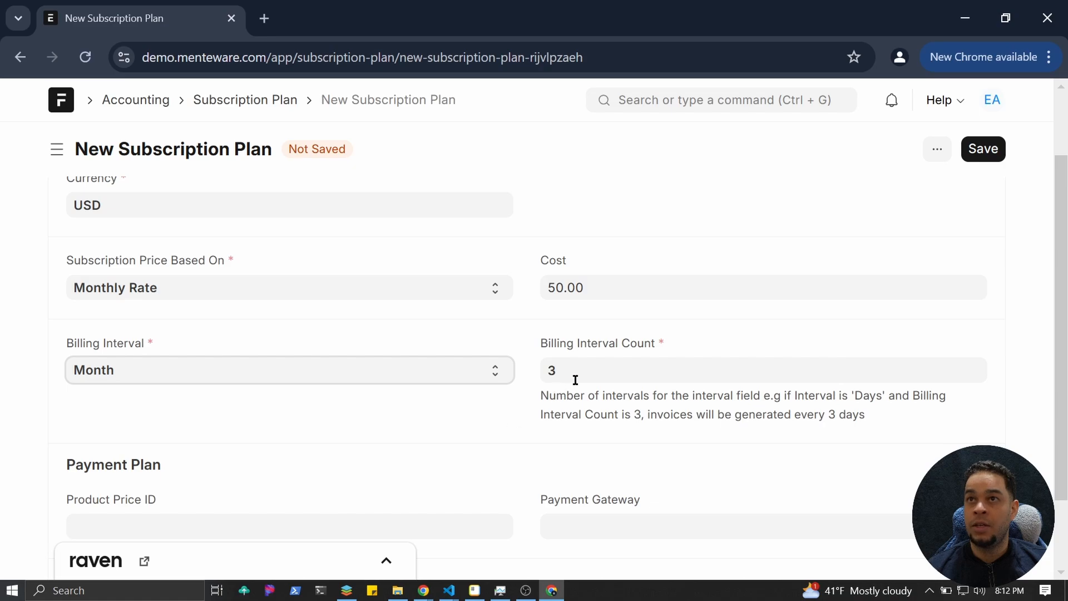
{"action": "left_click", "coordinate": [575, 378]}
{"action": "key", "text": "BackSpace"}
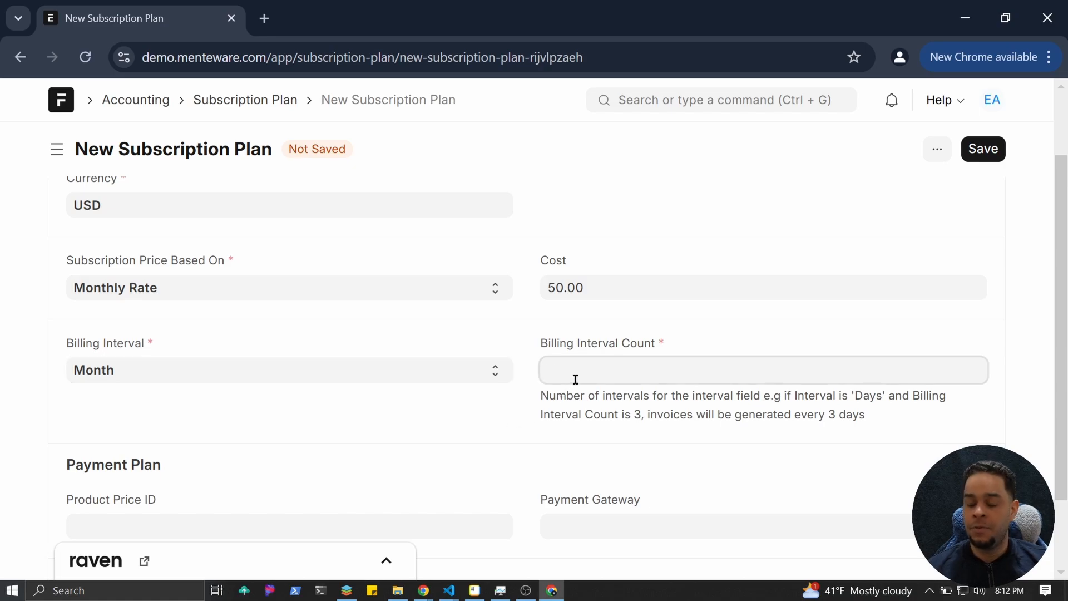
{"action": "type", "text": "1"}
{"action": "left_click", "coordinate": [512, 399]}
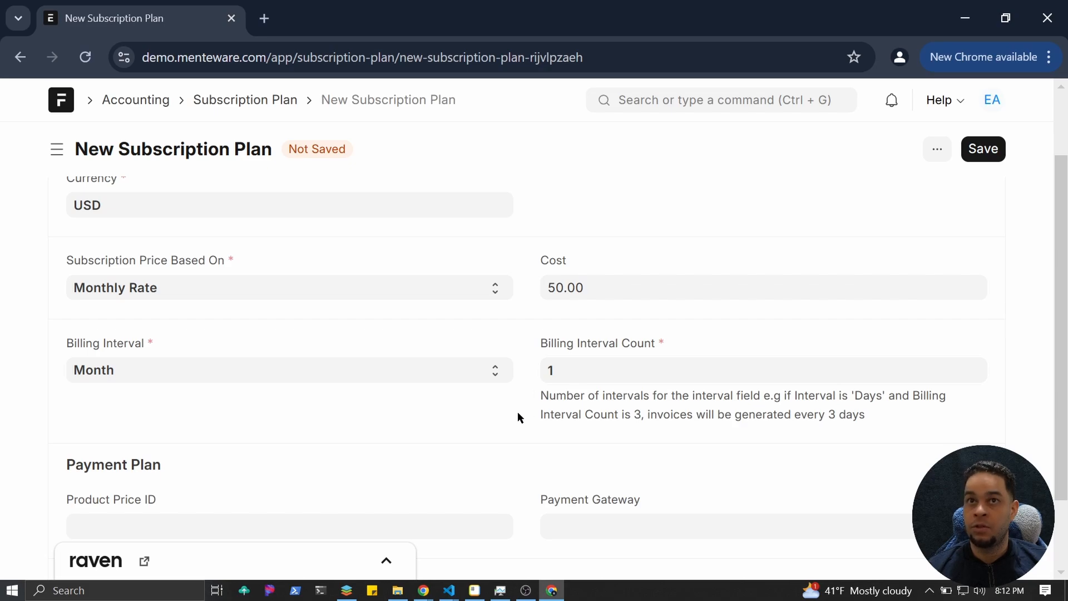
Check Product Price ID, Payment Gateway and the Accounting Dimensions Cost Center, leaving them unchanged.
{"action": "scroll", "coordinate": [518, 418], "scroll_direction": "down", "scroll_amount": 2}
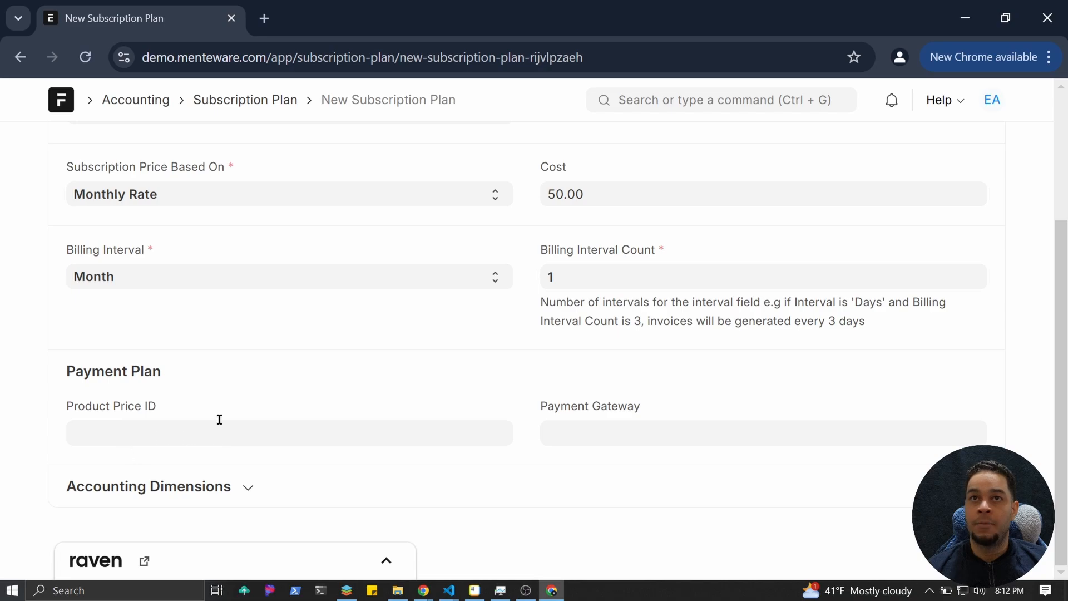
{"action": "left_click", "coordinate": [139, 437]}
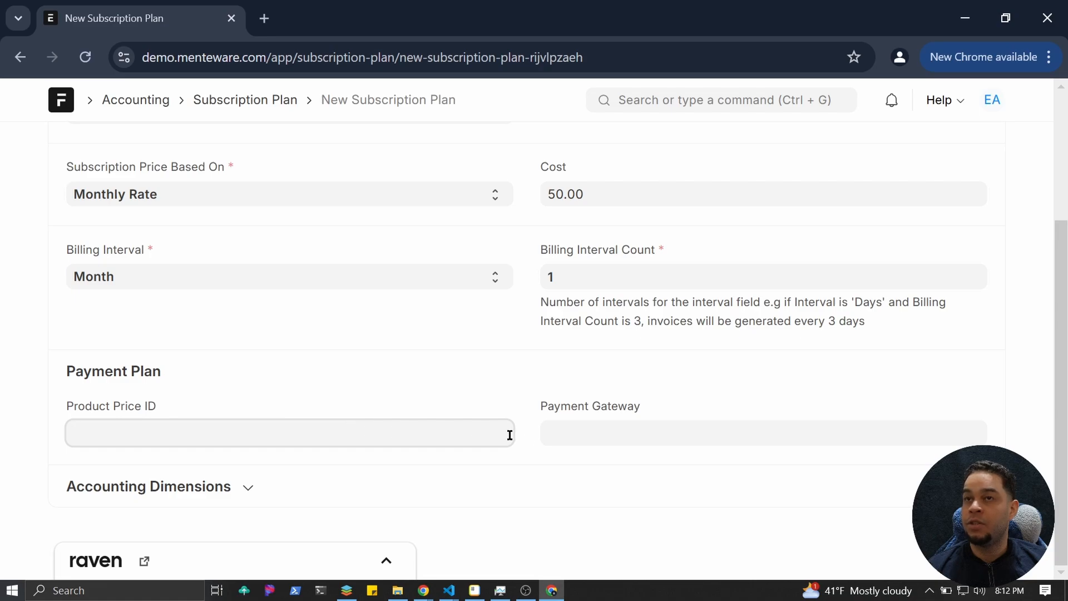
{"action": "left_click", "coordinate": [549, 432]}
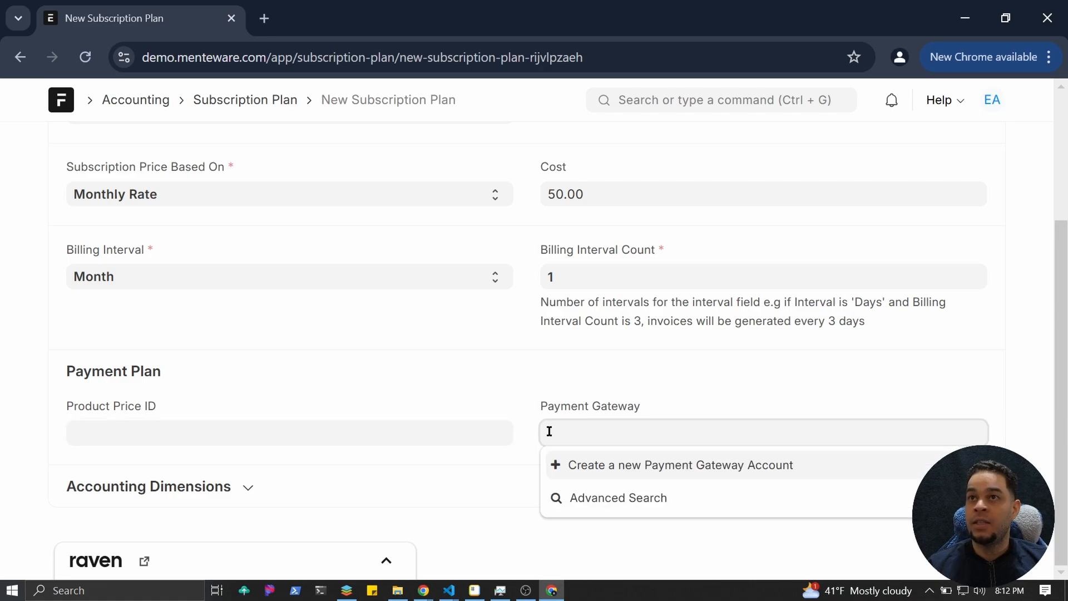
{"action": "left_click", "coordinate": [524, 392]}
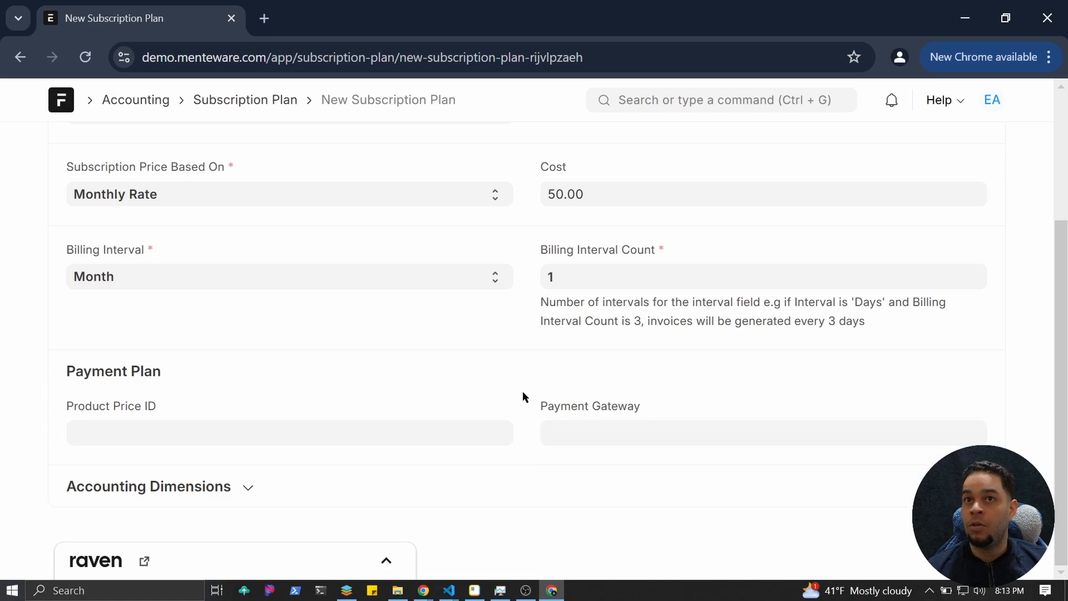
{"action": "left_click", "coordinate": [216, 492]}
{"action": "scroll", "coordinate": [217, 494], "scroll_direction": "down", "scroll_amount": 1}
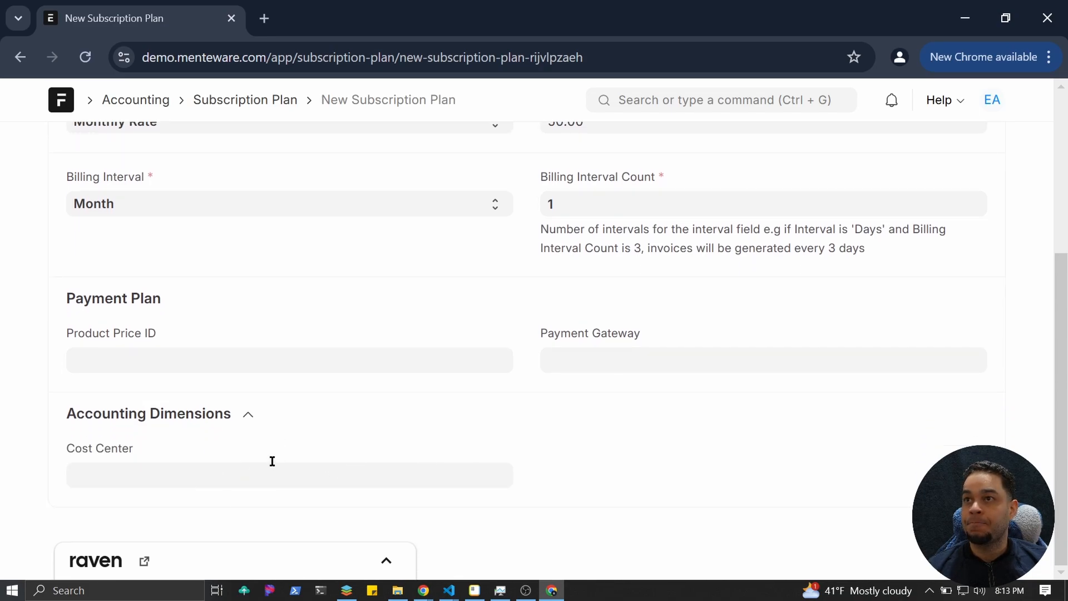
{"action": "left_click", "coordinate": [157, 475]}
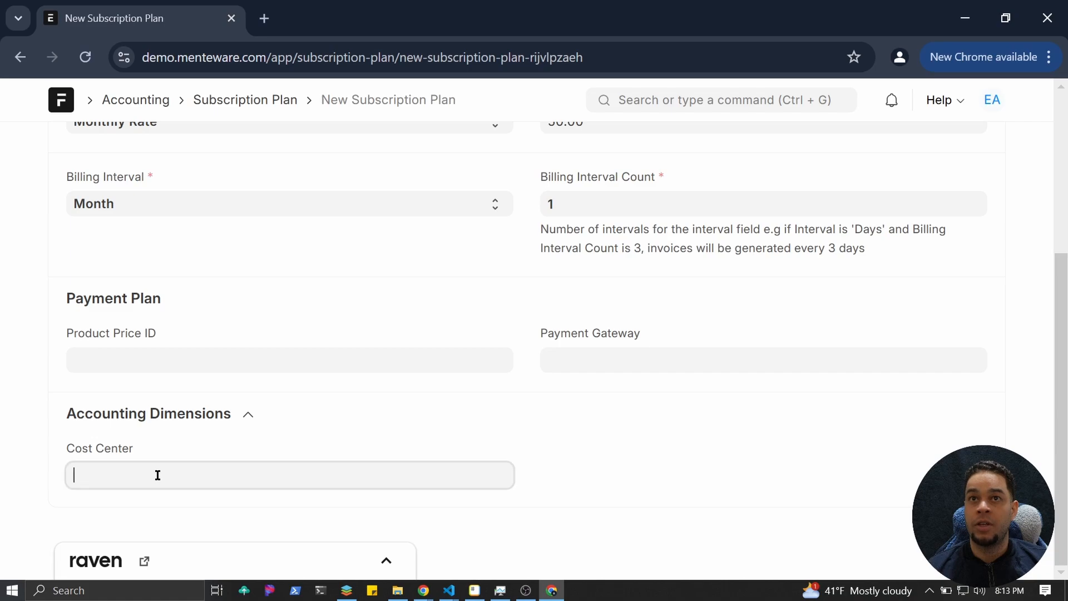
{"action": "scroll", "coordinate": [195, 465], "scroll_direction": "down", "scroll_amount": 1}
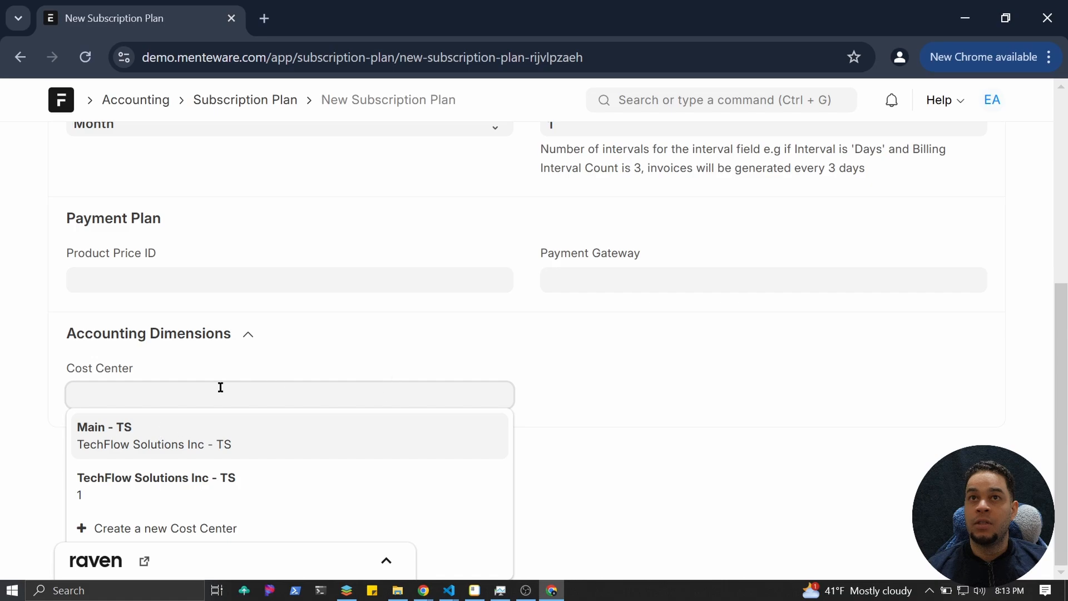
{"action": "scroll", "coordinate": [239, 384], "scroll_direction": "up", "scroll_amount": 1}
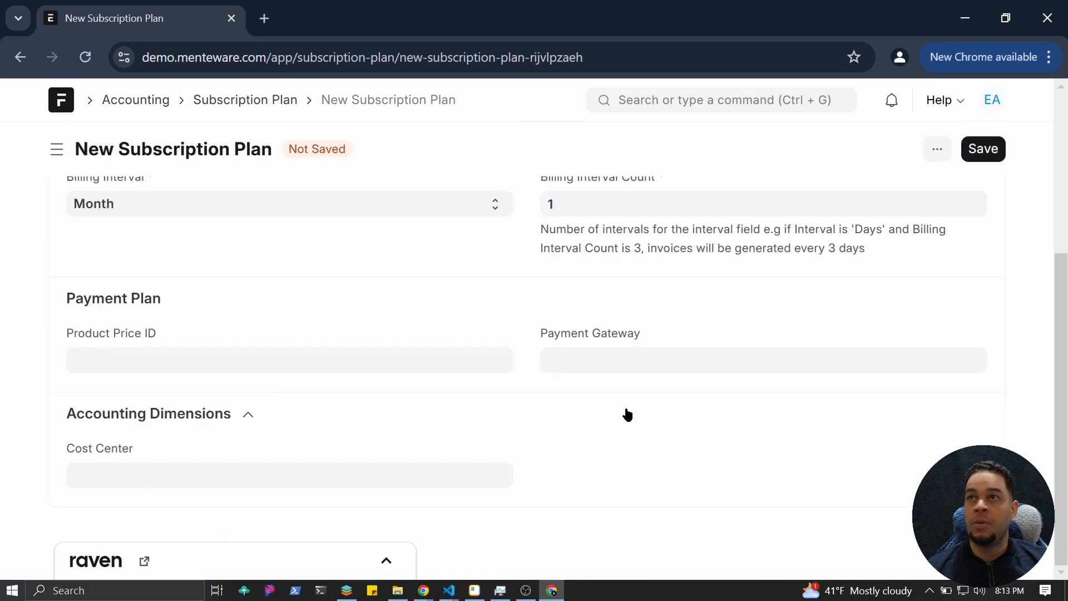
{"action": "scroll", "coordinate": [626, 415], "scroll_direction": "up", "scroll_amount": 3}
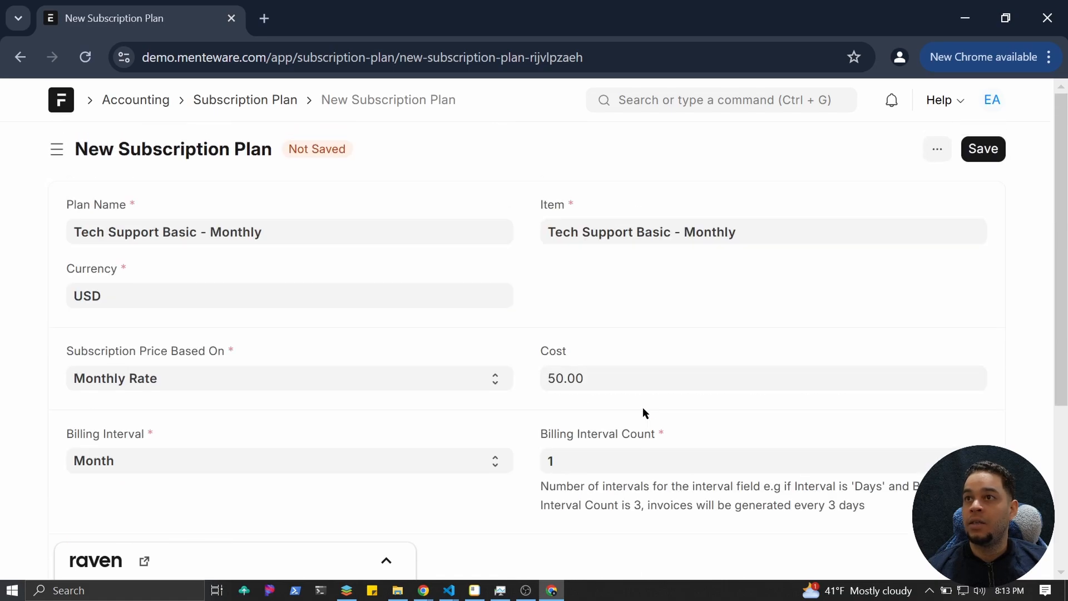
Save the Tech Support Basic - Monthly plan and go back to the Subscription Plan list.
{"action": "left_click", "coordinate": [986, 161]}
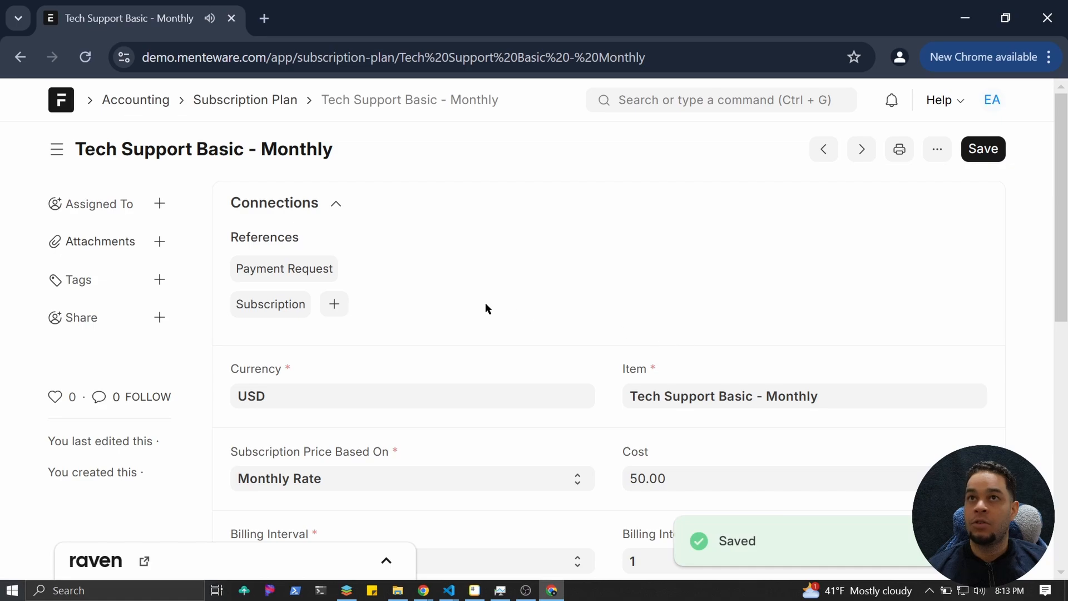
{"action": "scroll", "coordinate": [487, 305], "scroll_direction": "down", "scroll_amount": 5}
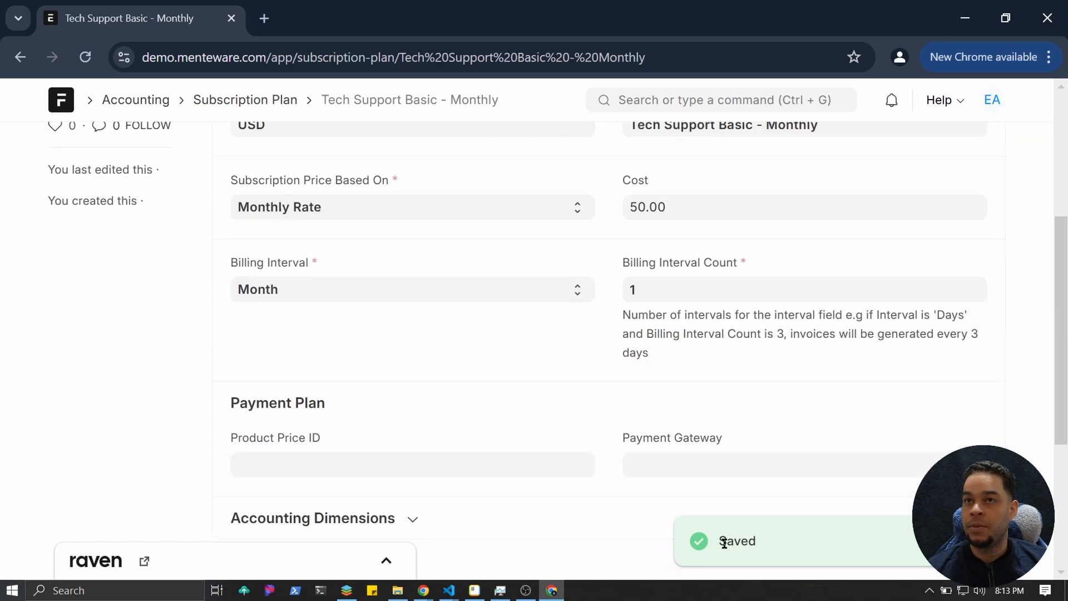
{"action": "scroll", "coordinate": [723, 542], "scroll_direction": "up", "scroll_amount": 5}
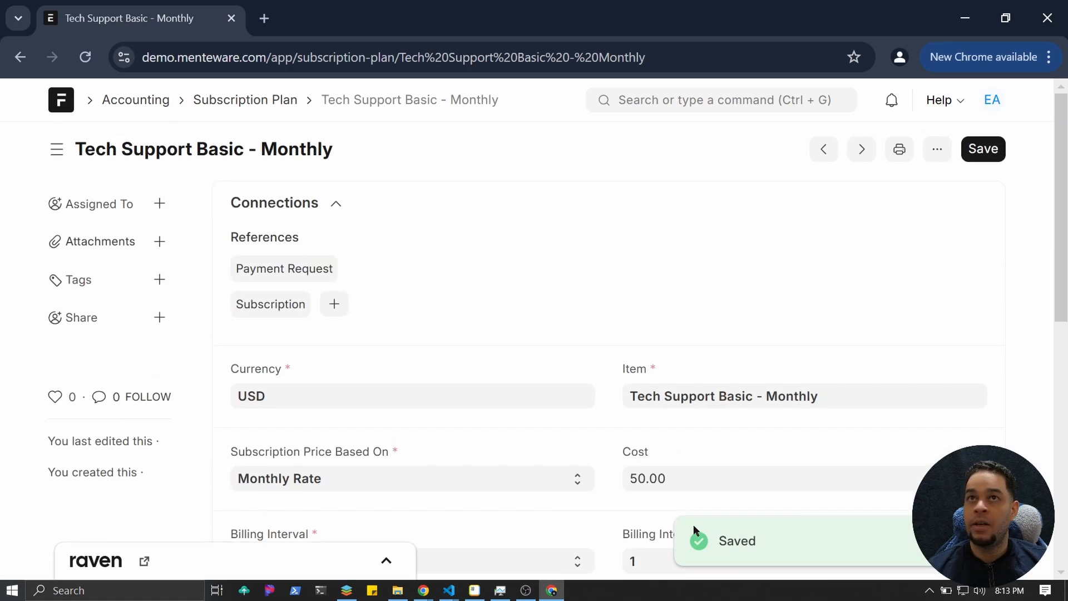
{"action": "left_click", "coordinate": [284, 105]}
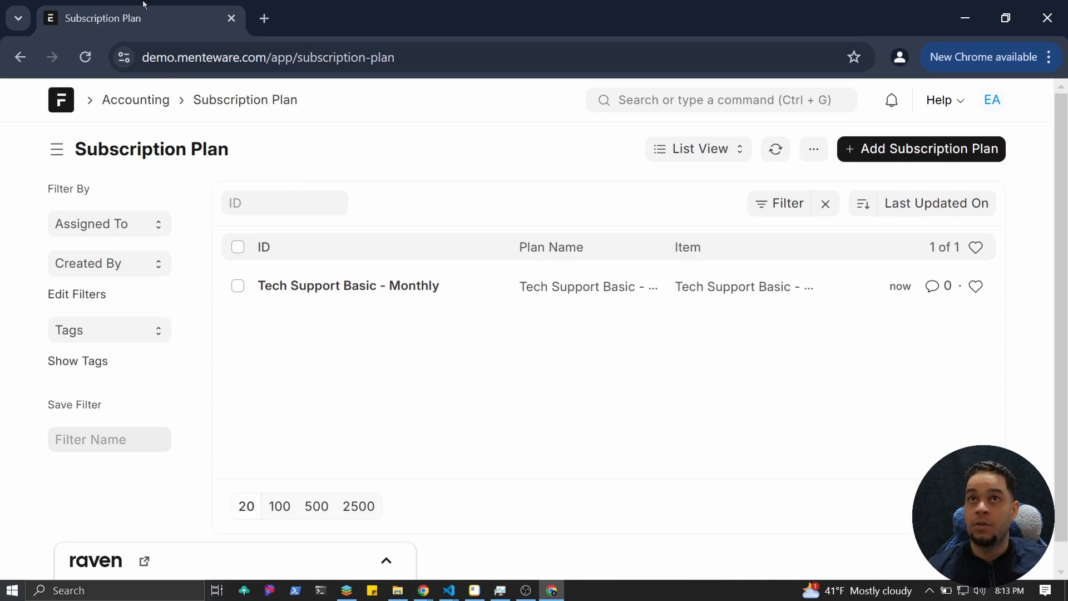
Go through the Accounting workspace to Subscriptions and start the first Subscription.
{"action": "left_click", "coordinate": [141, 100]}
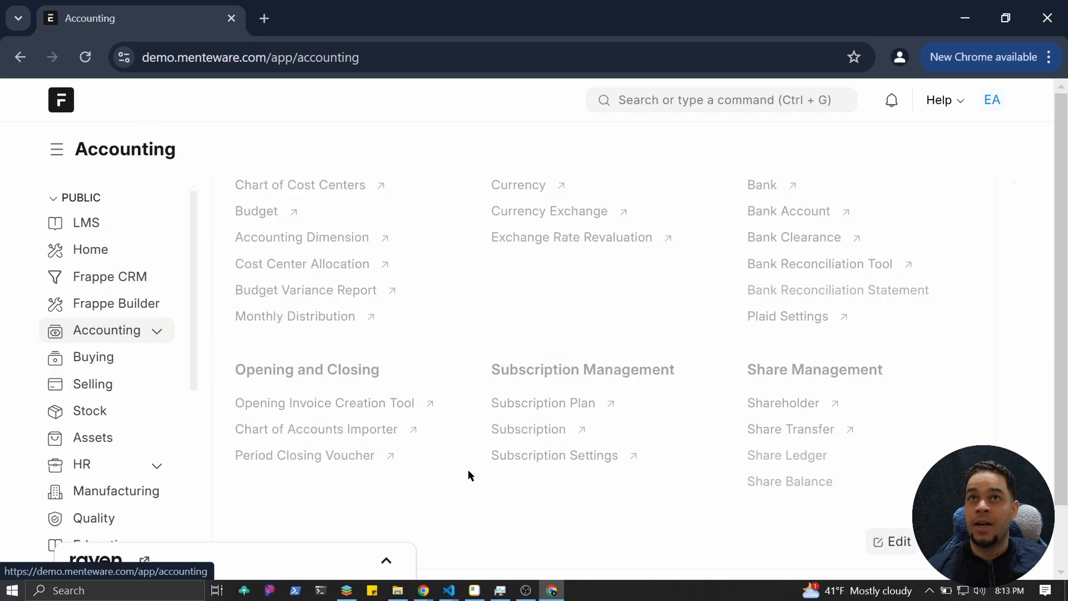
{"action": "left_click", "coordinate": [521, 434]}
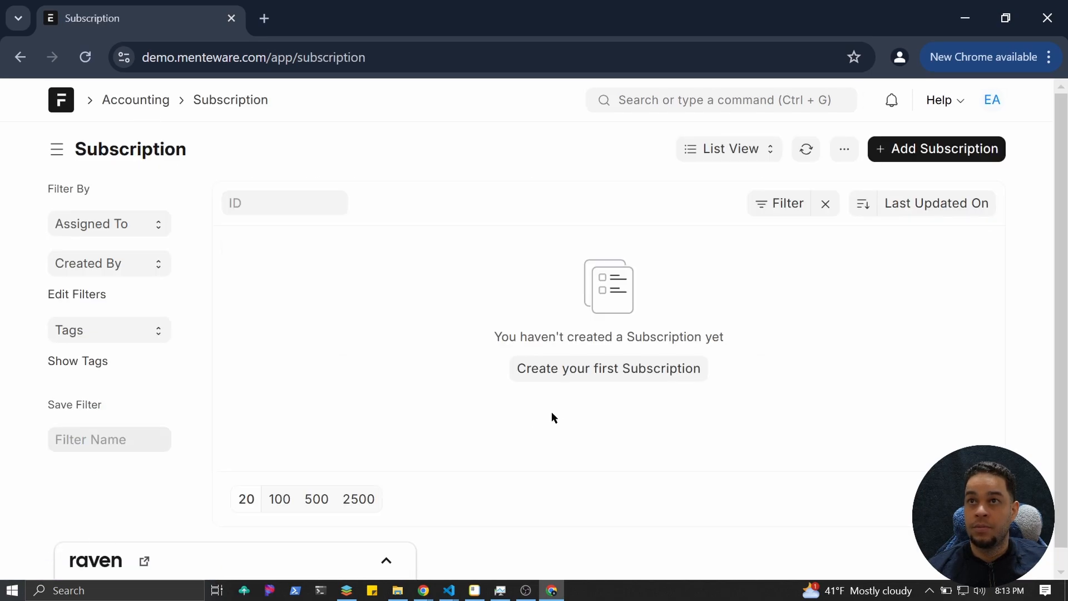
{"action": "left_click", "coordinate": [573, 380]}
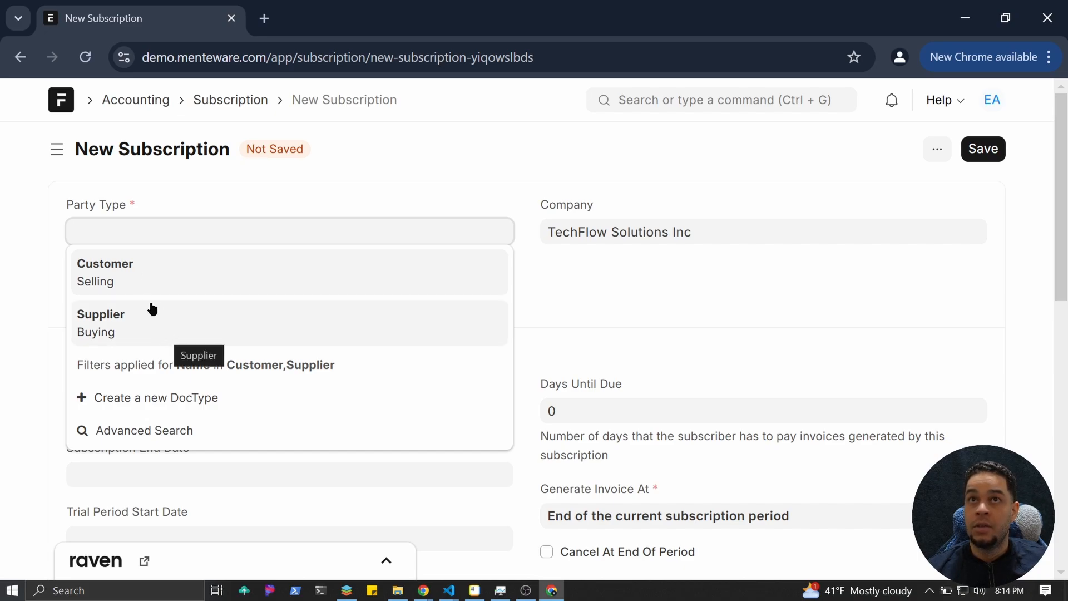
Set Party Type to Customer and create a new Individual customer, entering their full name, as the party.
{"action": "left_click", "coordinate": [145, 293]}
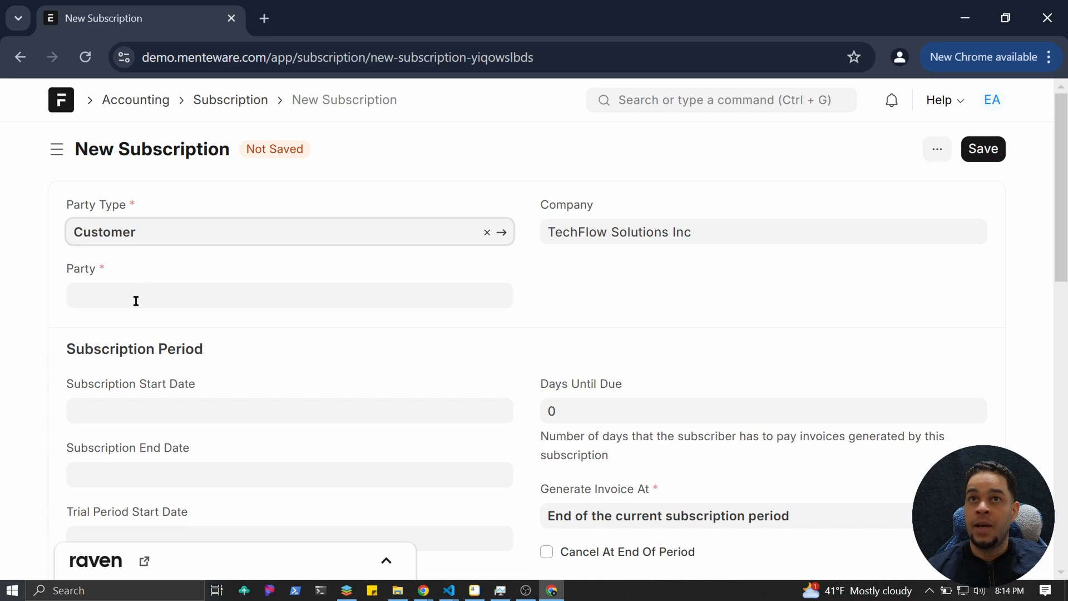
{"action": "left_click", "coordinate": [136, 301]}
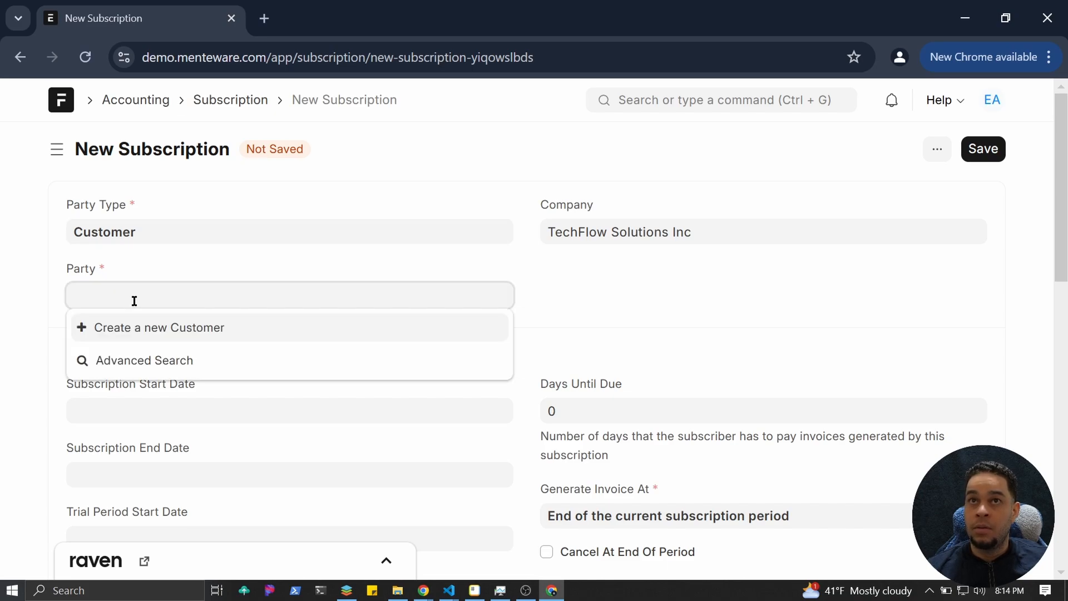
{"action": "left_click", "coordinate": [147, 329]}
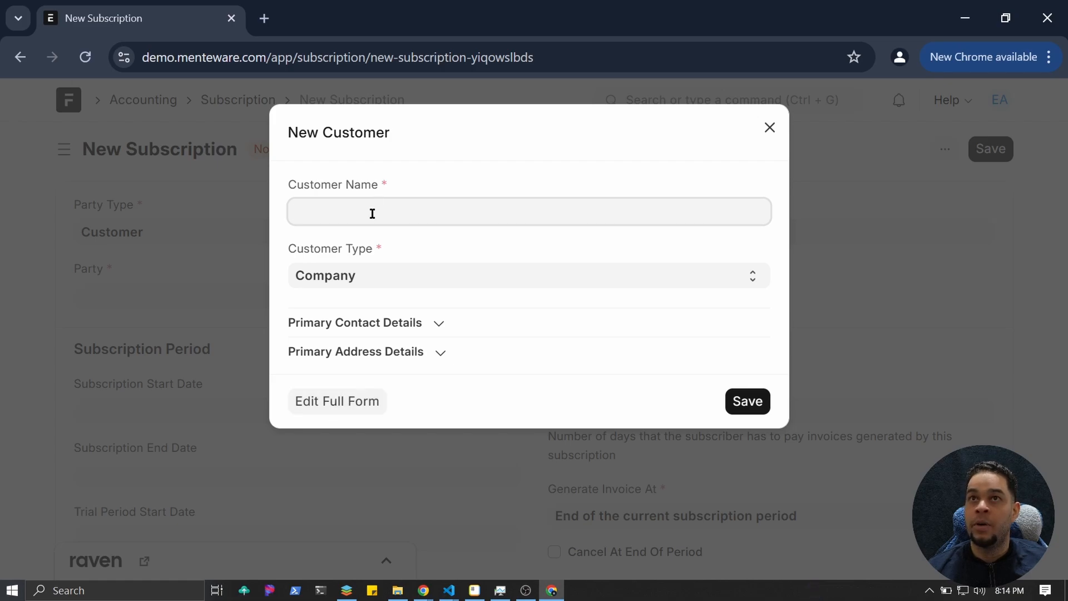
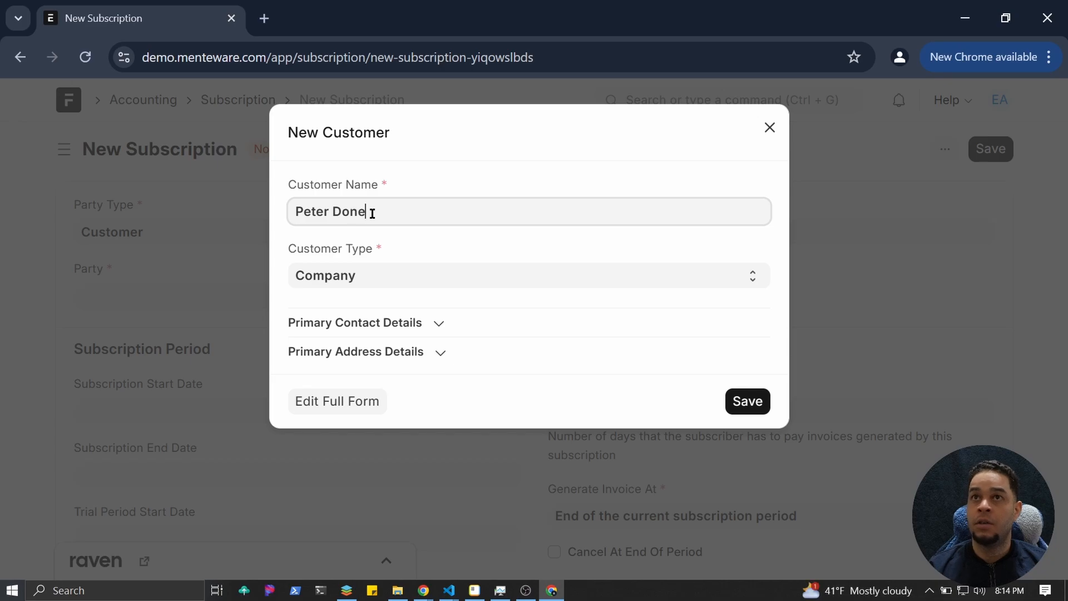
{"action": "left_click", "coordinate": [418, 276]}
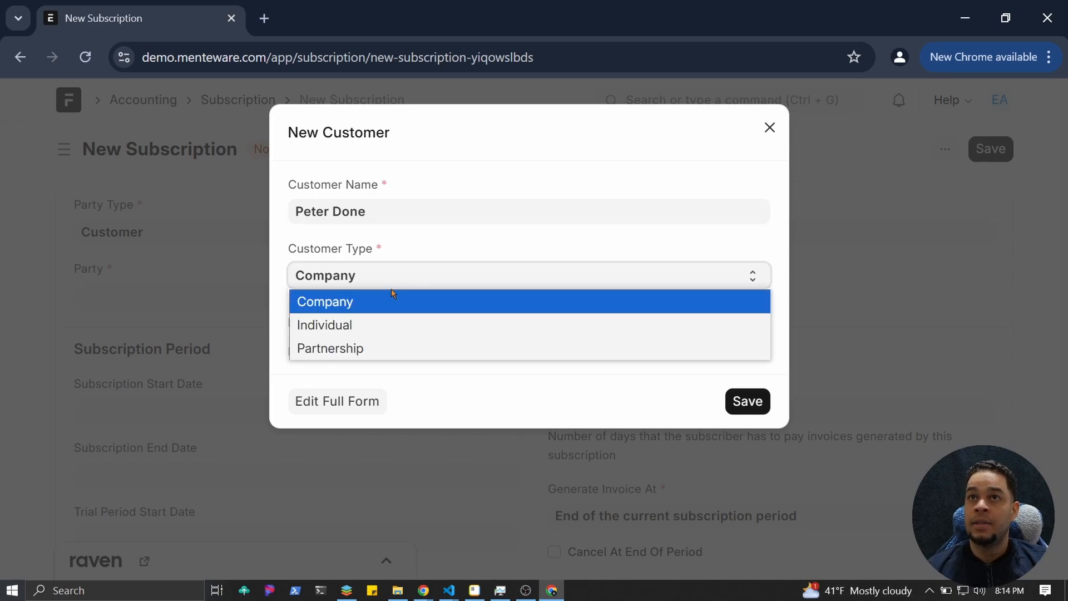
{"action": "left_click", "coordinate": [354, 322]}
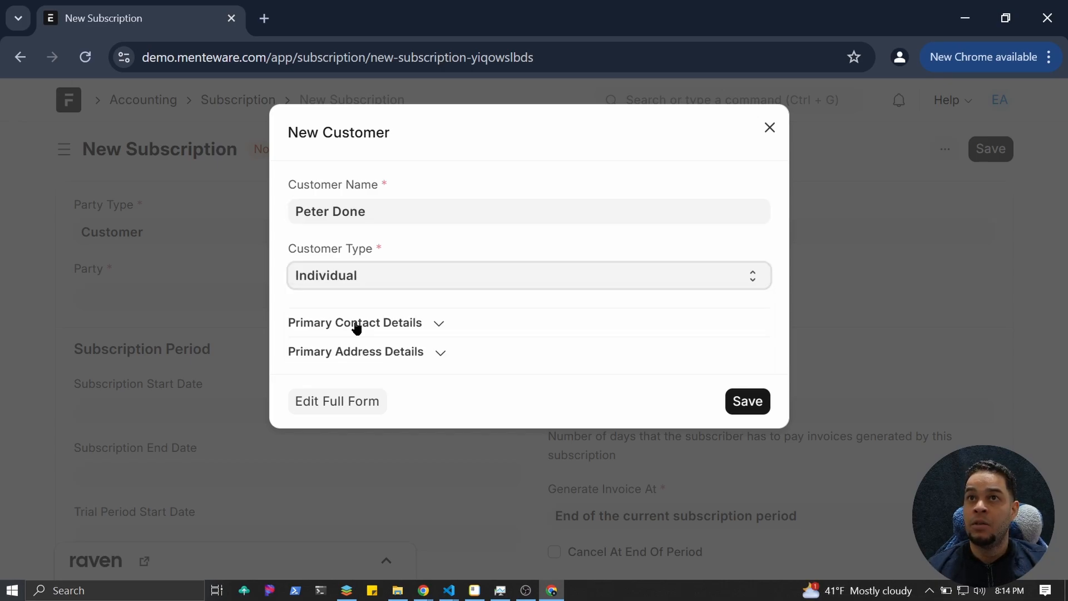
{"action": "left_click", "coordinate": [753, 412]}
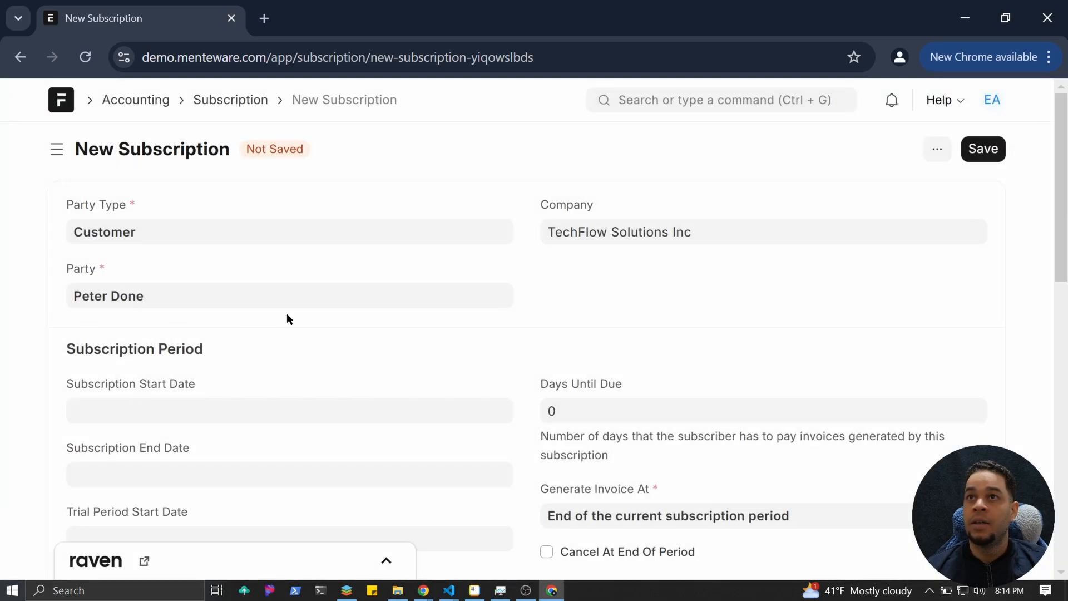
Pick October 1, 2024 as the Subscription Start Date, stepping the calendar back to October.
{"action": "scroll", "coordinate": [158, 367], "scroll_direction": "down", "scroll_amount": 2}
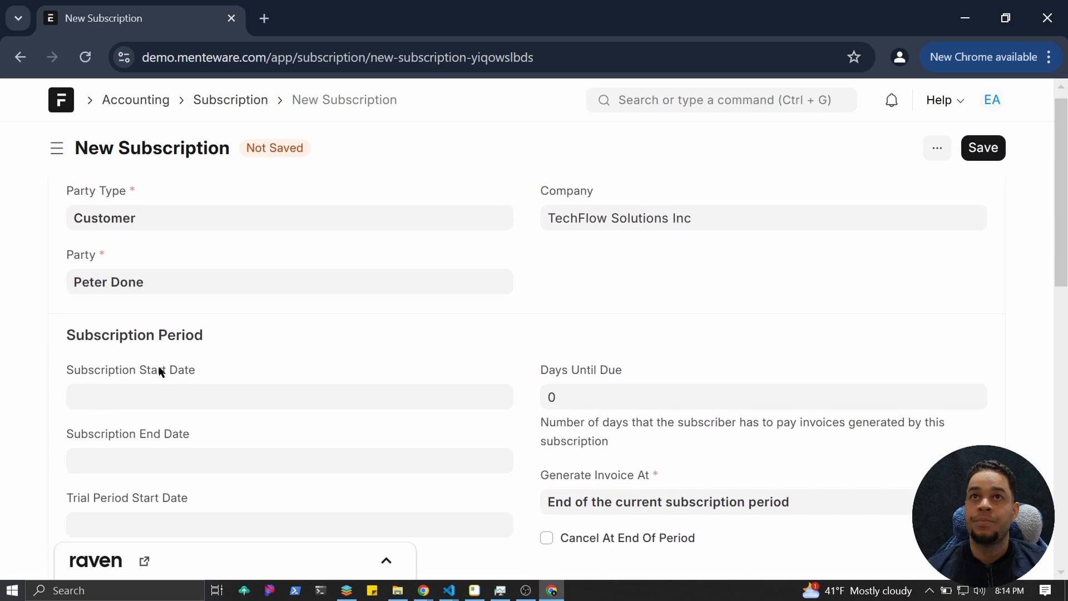
{"action": "left_click", "coordinate": [193, 318]}
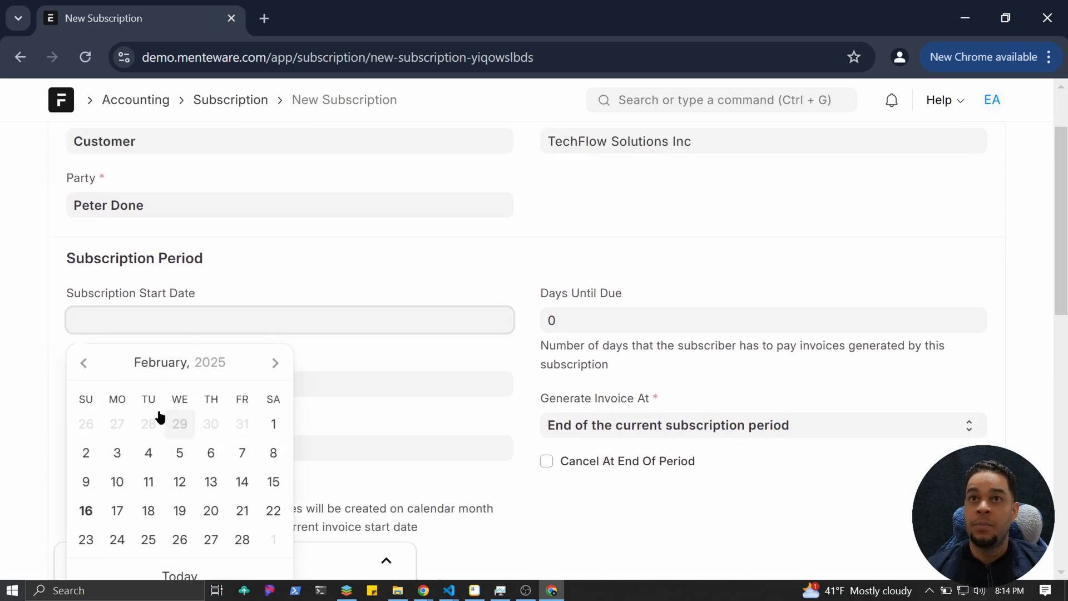
{"action": "left_click", "coordinate": [85, 363]}
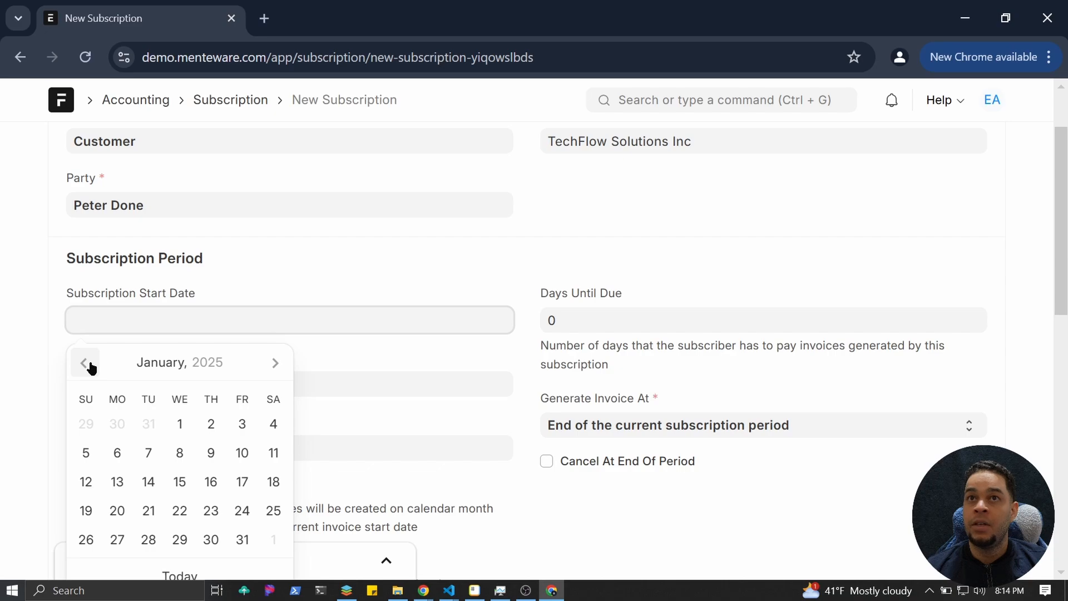
{"action": "left_click", "coordinate": [84, 363]}
{"action": "left_click", "coordinate": [85, 363]}
{"action": "left_click", "coordinate": [84, 363]}
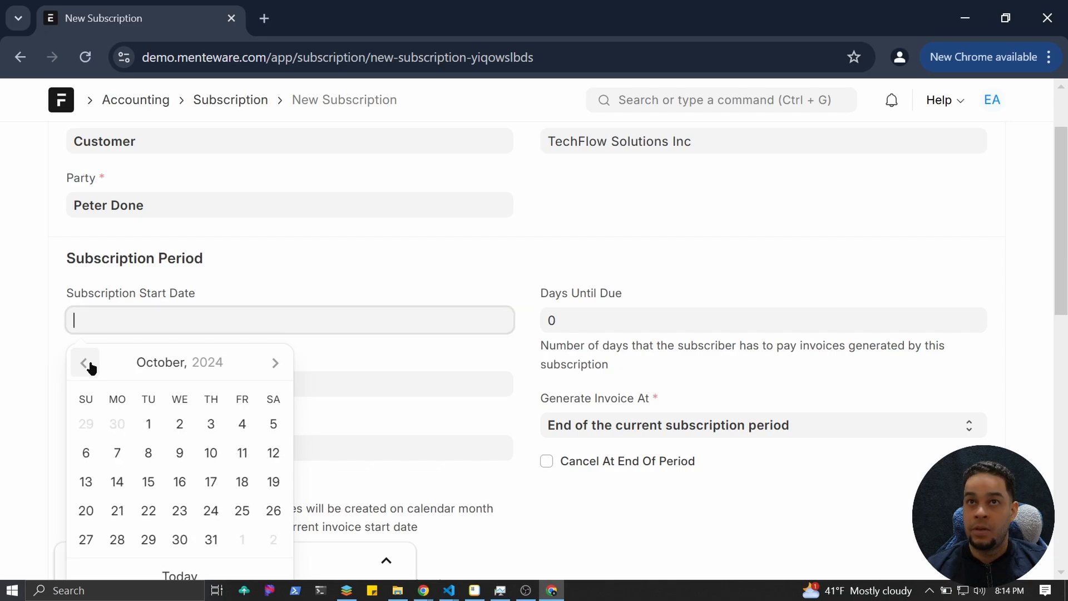
{"action": "left_click", "coordinate": [147, 423]}
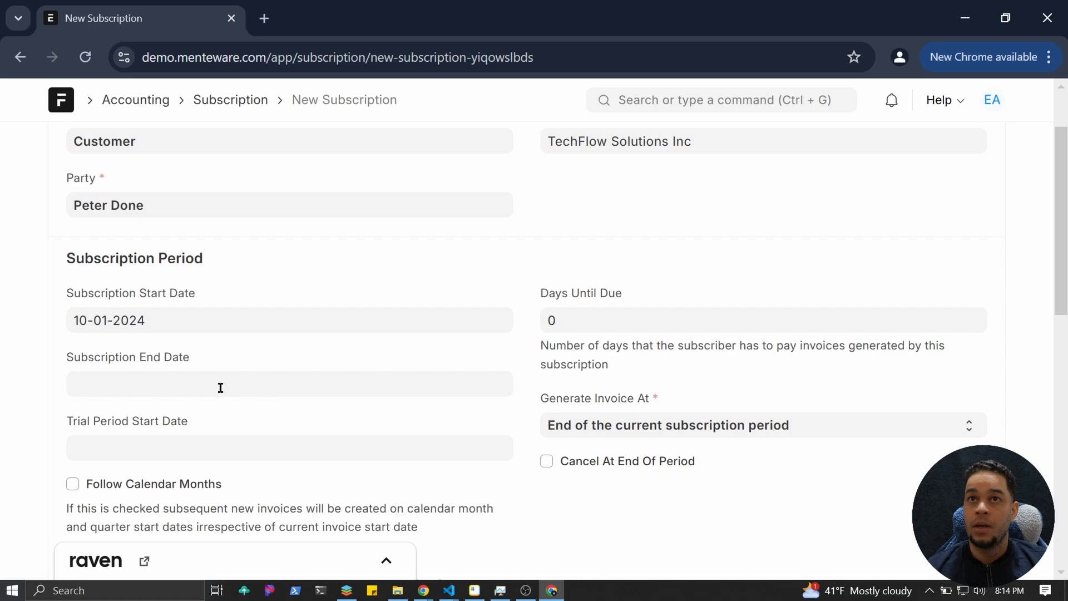
{"action": "scroll", "coordinate": [439, 384], "scroll_direction": "down", "scroll_amount": 2}
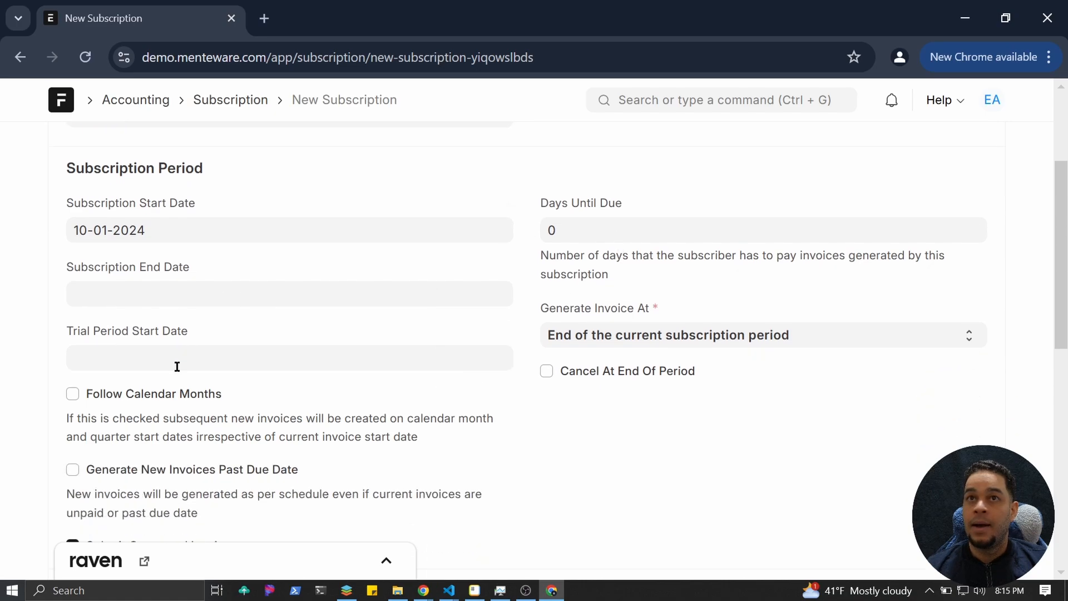
{"action": "scroll", "coordinate": [215, 368], "scroll_direction": "down", "scroll_amount": 2}
{"action": "scroll", "coordinate": [221, 369], "scroll_direction": "up", "scroll_amount": 4}
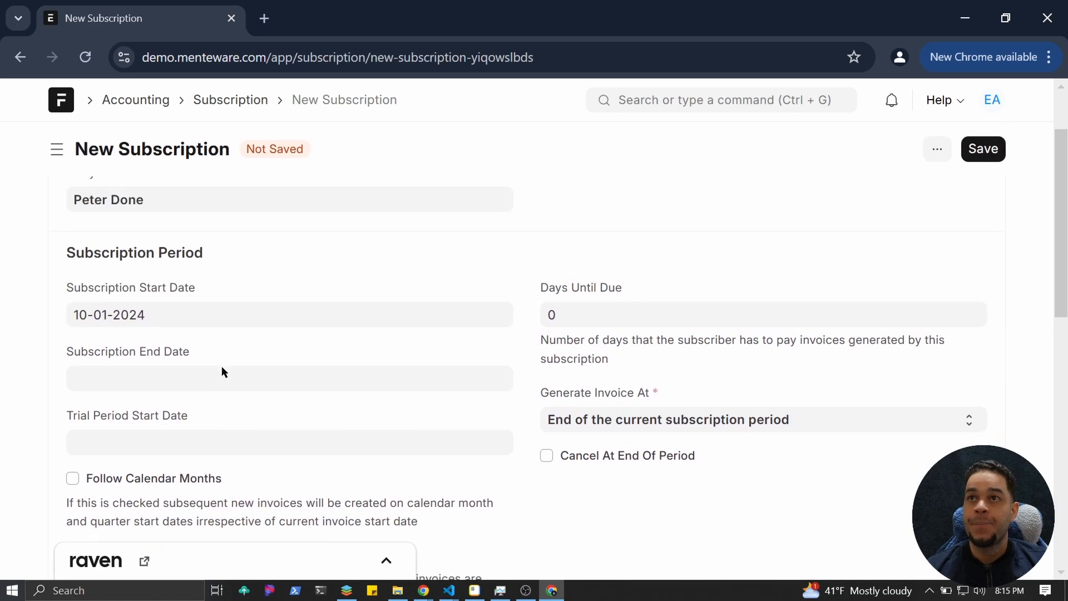
{"action": "scroll", "coordinate": [582, 370], "scroll_direction": "down", "scroll_amount": 5}
{"action": "scroll", "coordinate": [584, 336], "scroll_direction": "up", "scroll_amount": 4}
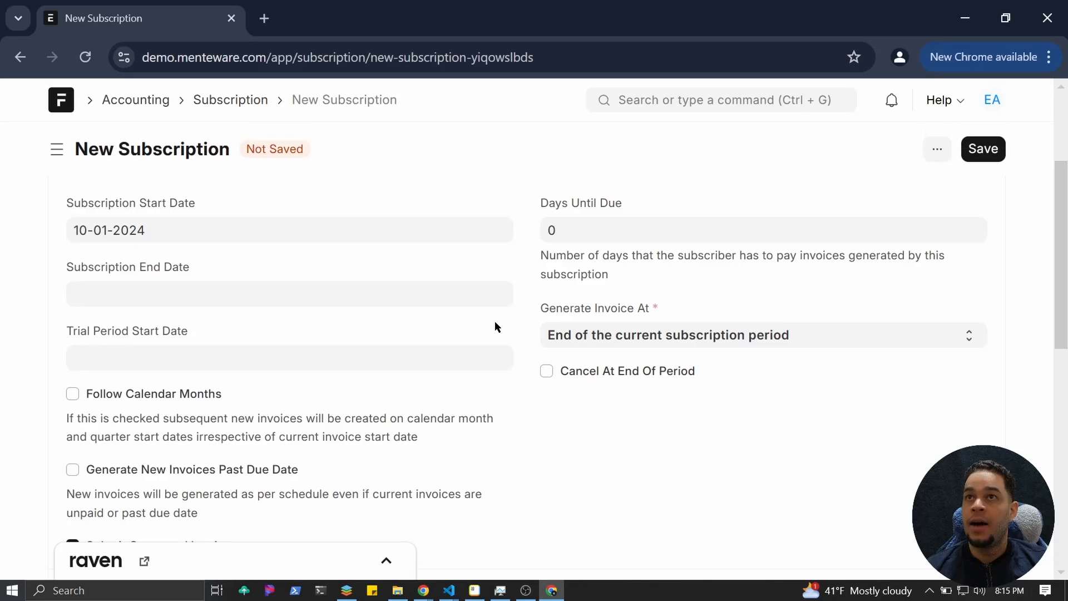
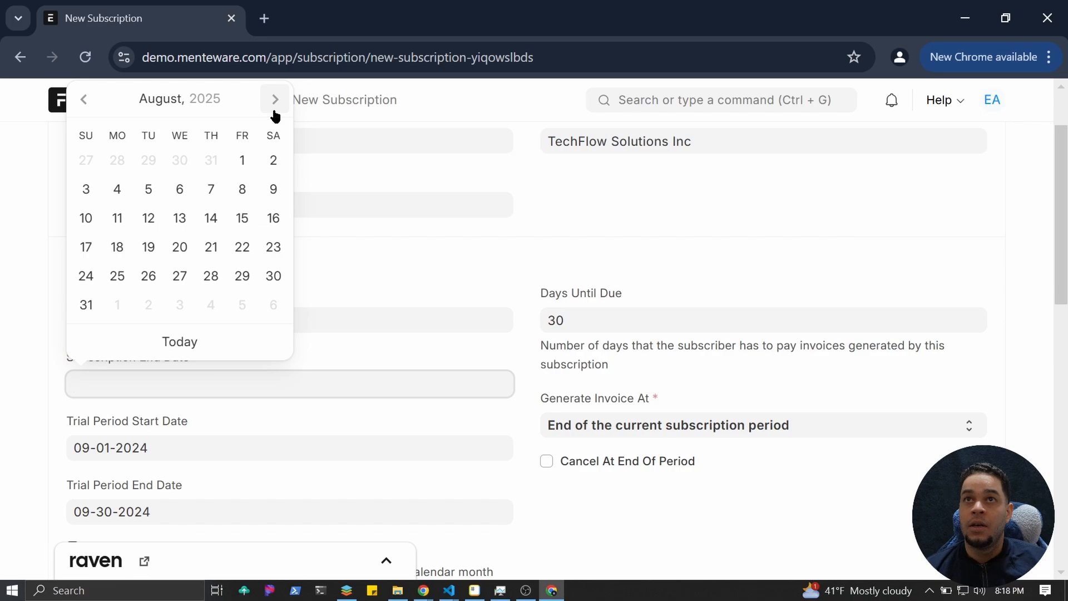
Set the Subscription End Date to 09-01-2025 and confirm the date stuck.
{"action": "left_click", "coordinate": [273, 110]}
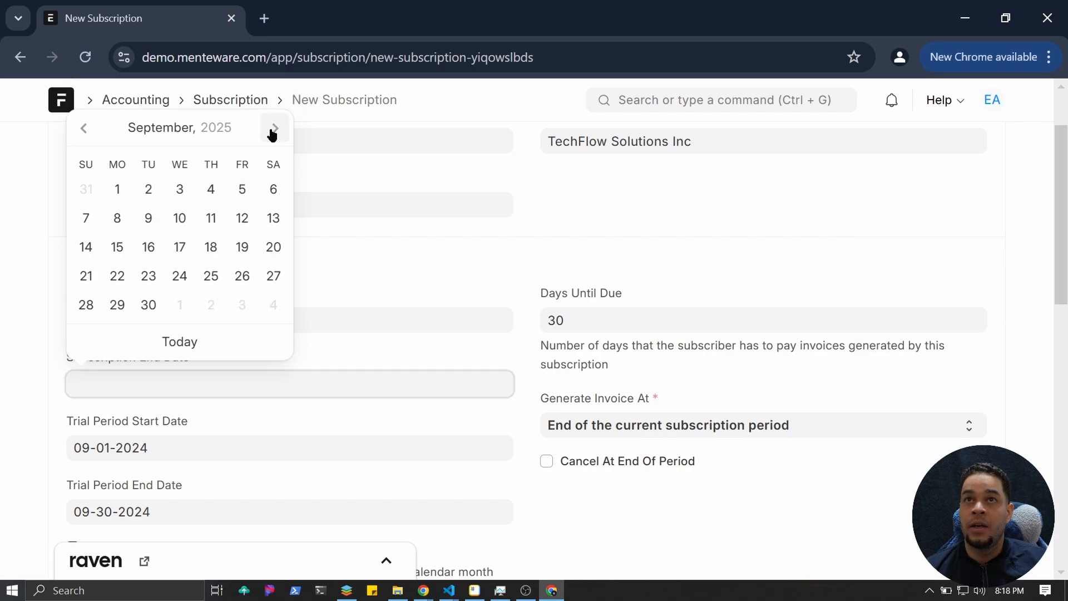
{"action": "left_click", "coordinate": [273, 133]}
{"action": "left_click", "coordinate": [81, 129]}
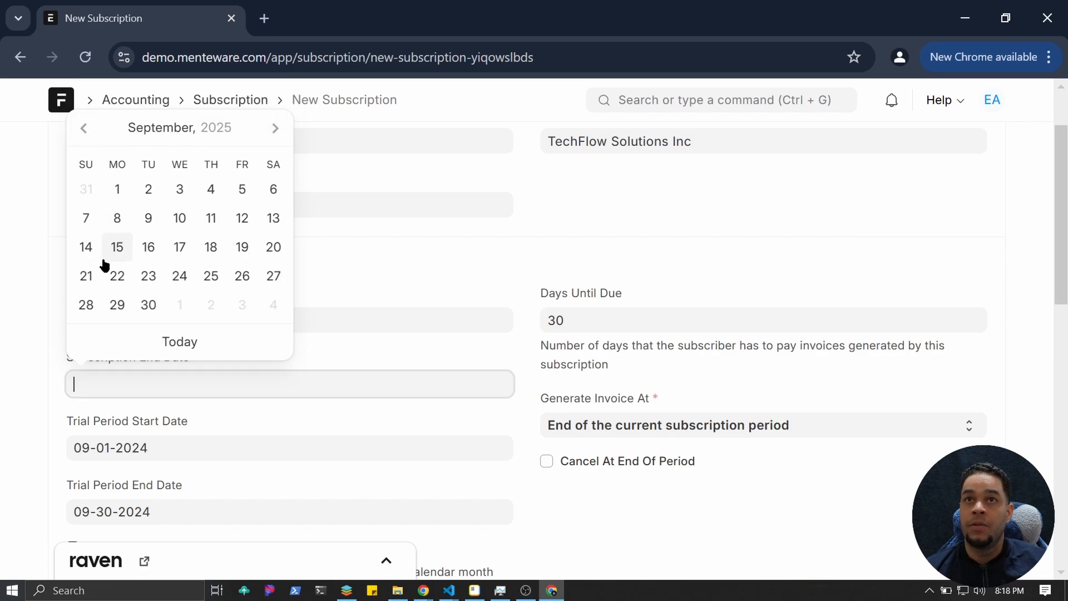
{"action": "left_click", "coordinate": [118, 189]}
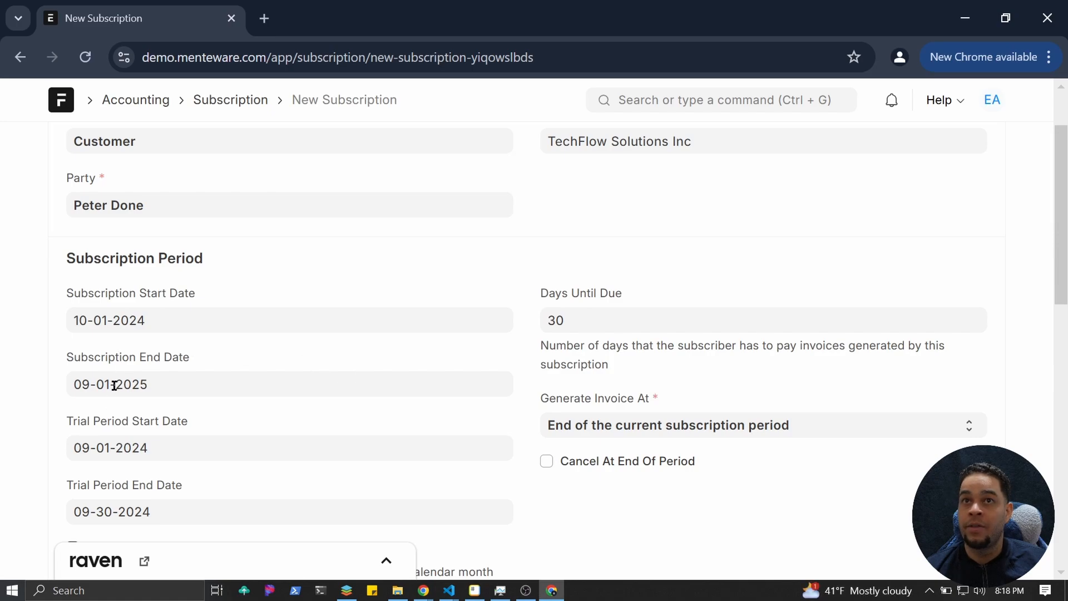
{"action": "left_click", "coordinate": [246, 396]}
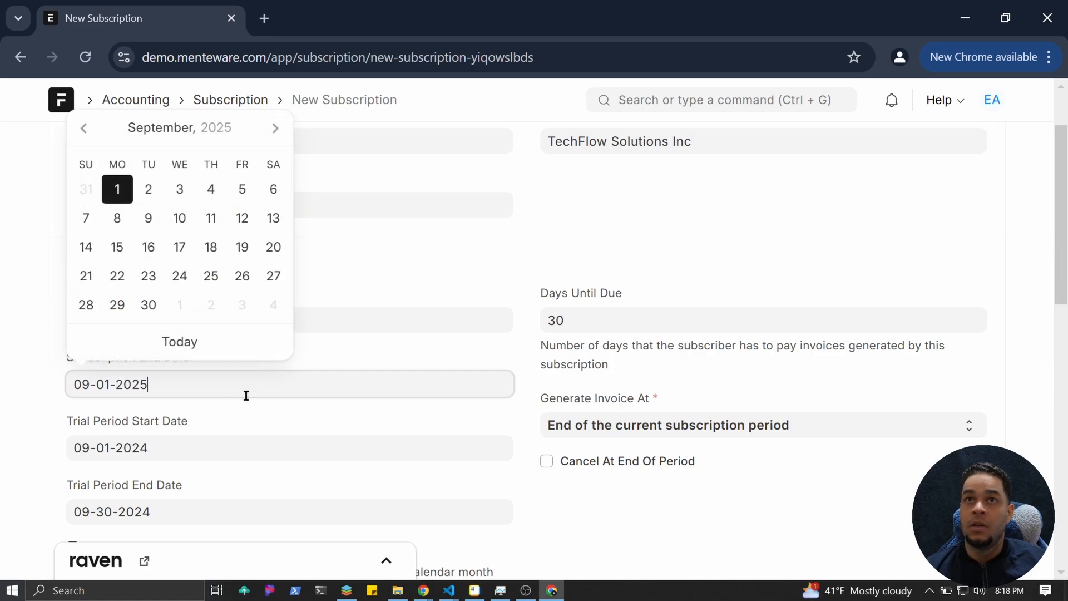
{"action": "left_click", "coordinate": [47, 403]}
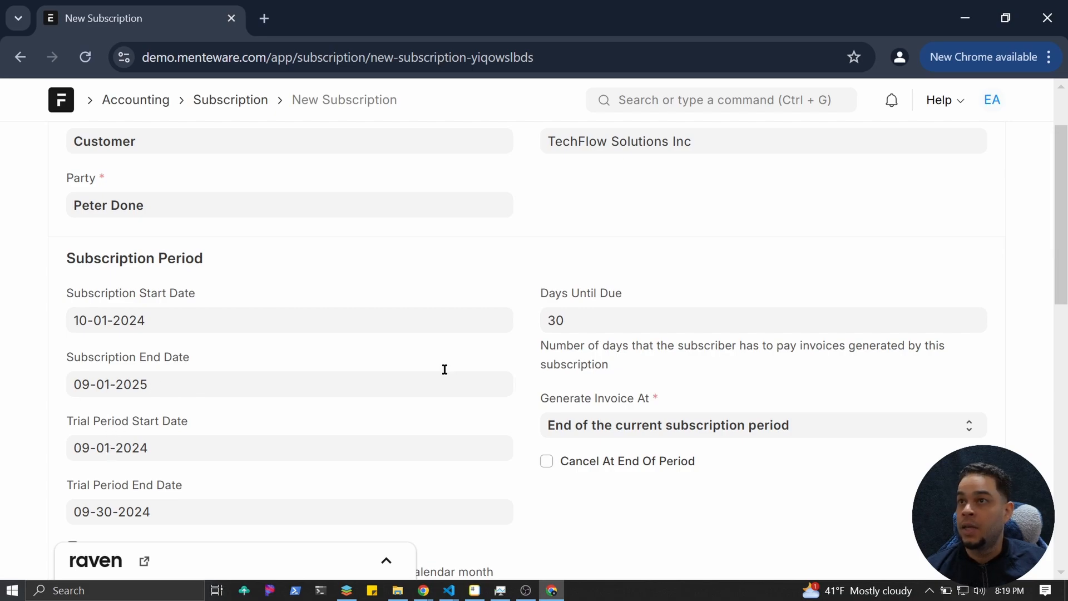
Save the new subscription so its status becomes Active.
{"action": "scroll", "coordinate": [445, 384], "scroll_direction": "up", "scroll_amount": 2}
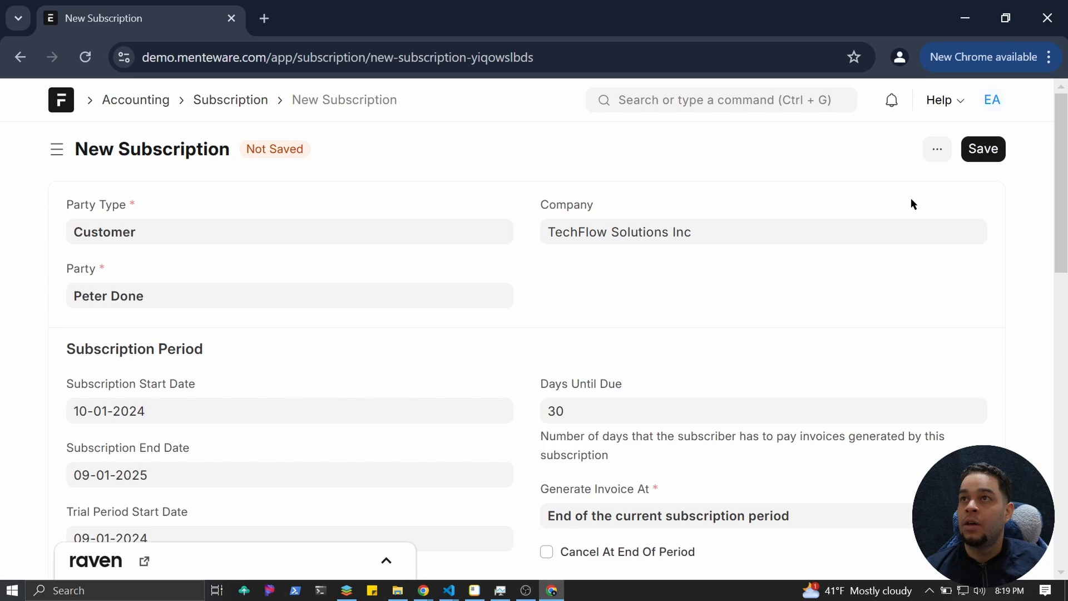
{"action": "left_click", "coordinate": [984, 149]}
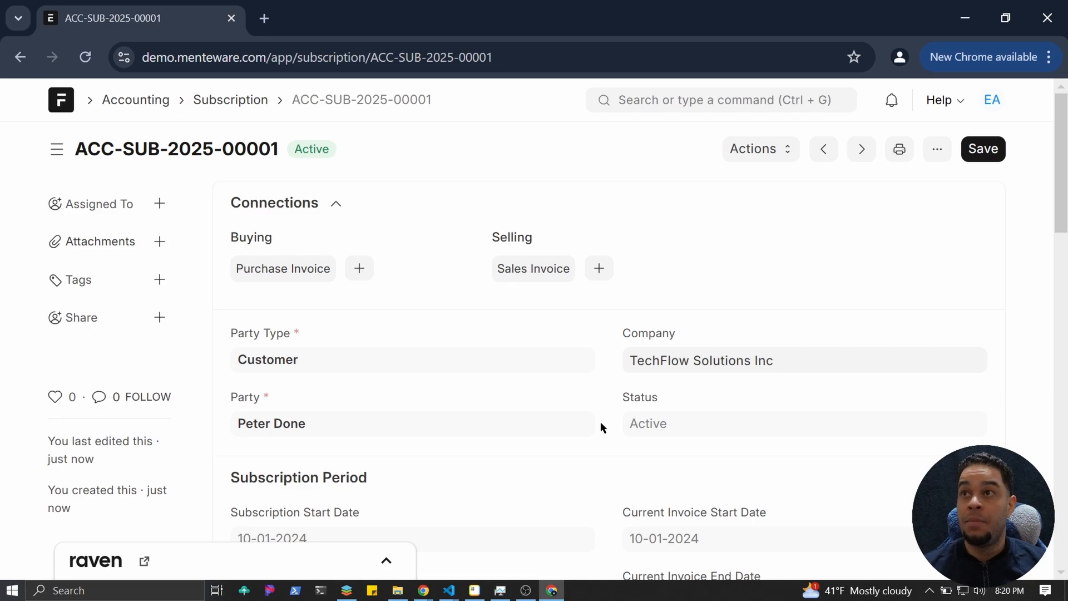
Open the Fiscal Year list from the Accounting workspace's Accounting Masters.
{"action": "left_click", "coordinate": [163, 106]}
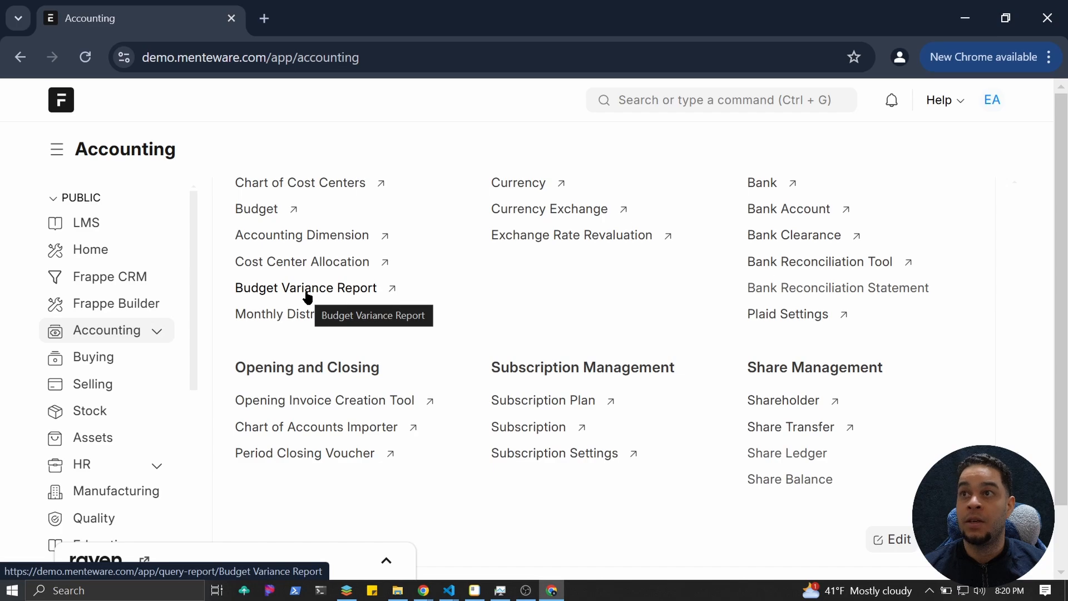
{"action": "scroll", "coordinate": [324, 372], "scroll_direction": "down", "scroll_amount": 2}
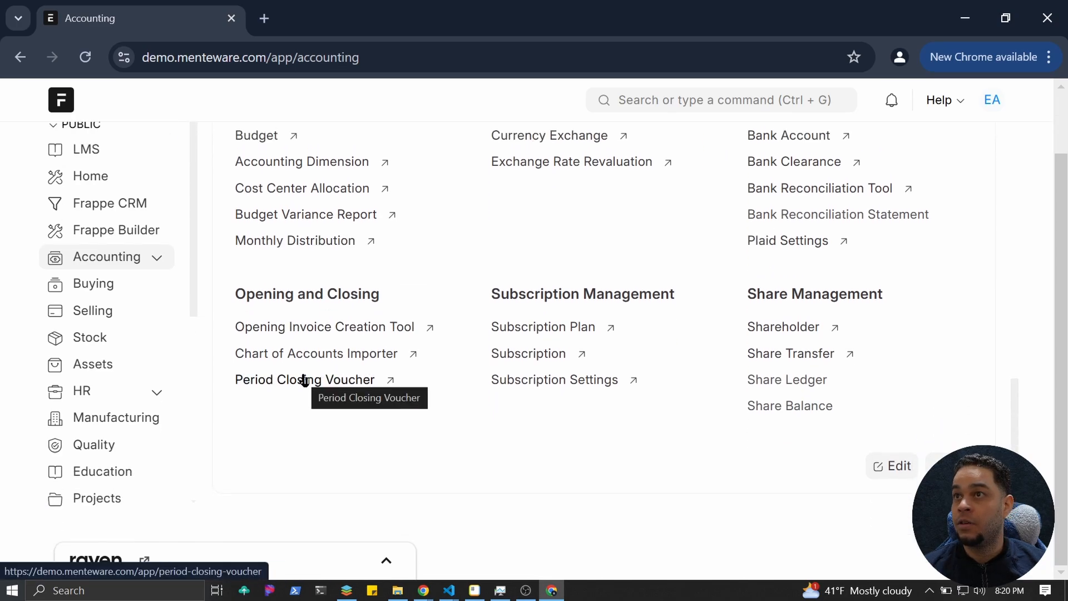
{"action": "scroll", "coordinate": [304, 380], "scroll_direction": "up", "scroll_amount": 6}
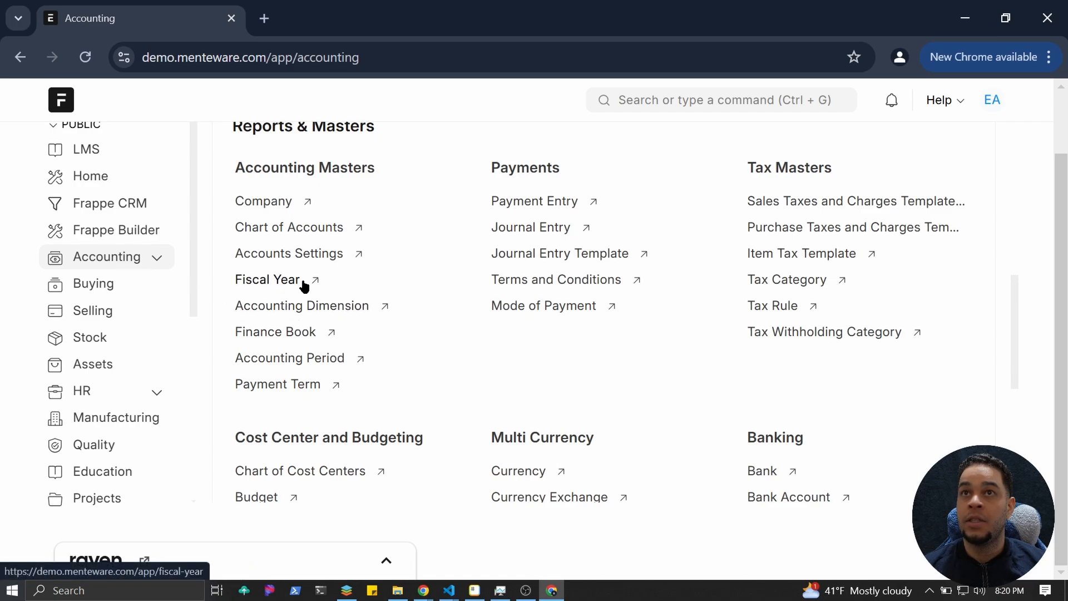
{"action": "left_click", "coordinate": [289, 283]}
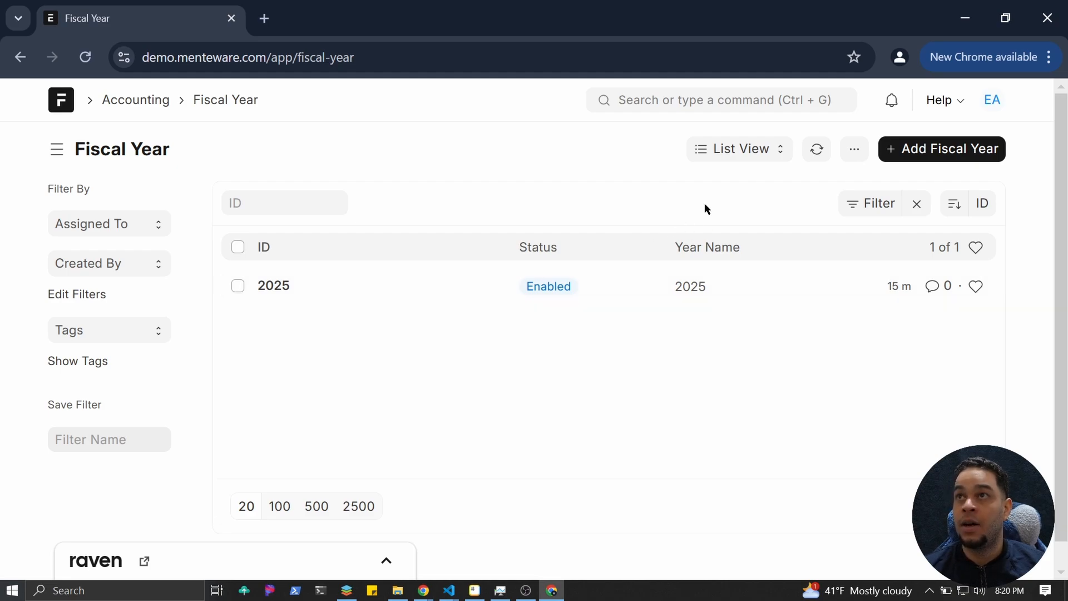
Create fiscal year 2024 with TechFlow Solutions Inc as its company and attempt to save it.
{"action": "left_click", "coordinate": [908, 156]}
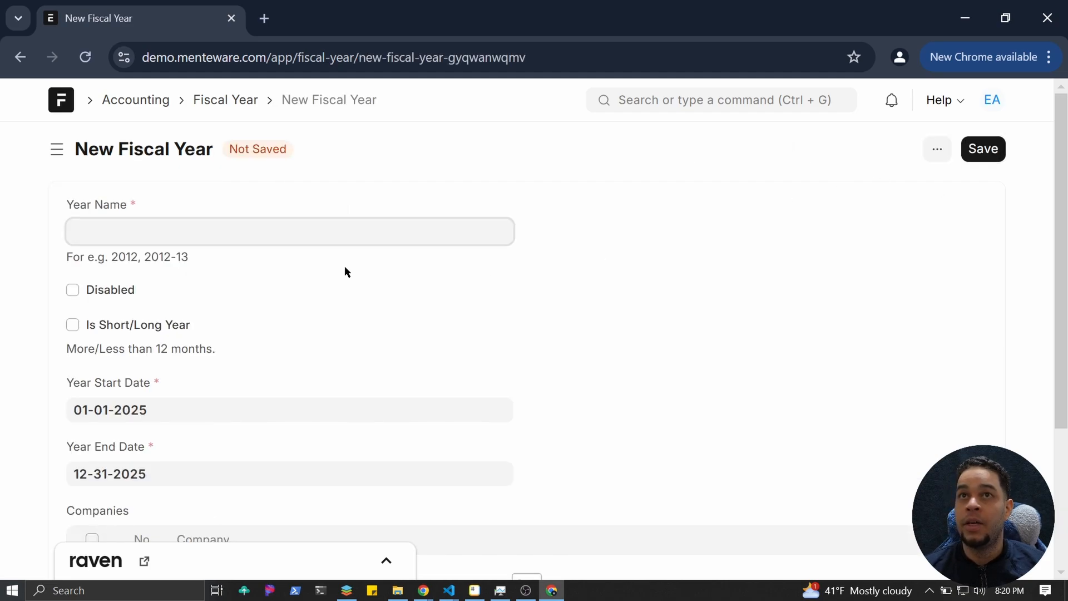
{"action": "type", "text": "2024"}
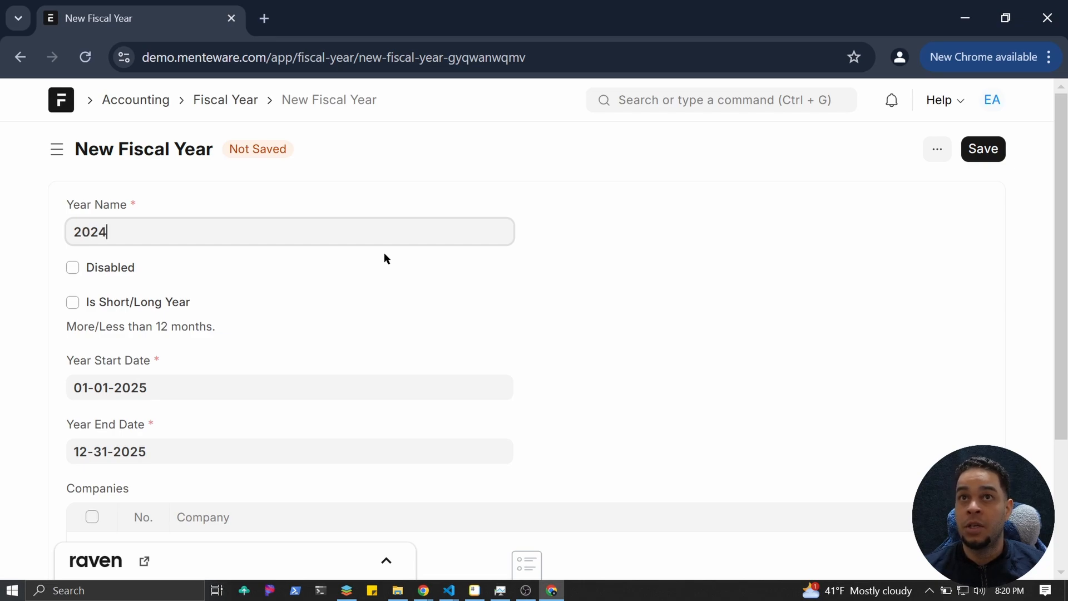
{"action": "scroll", "coordinate": [142, 312], "scroll_direction": "down", "scroll_amount": 2}
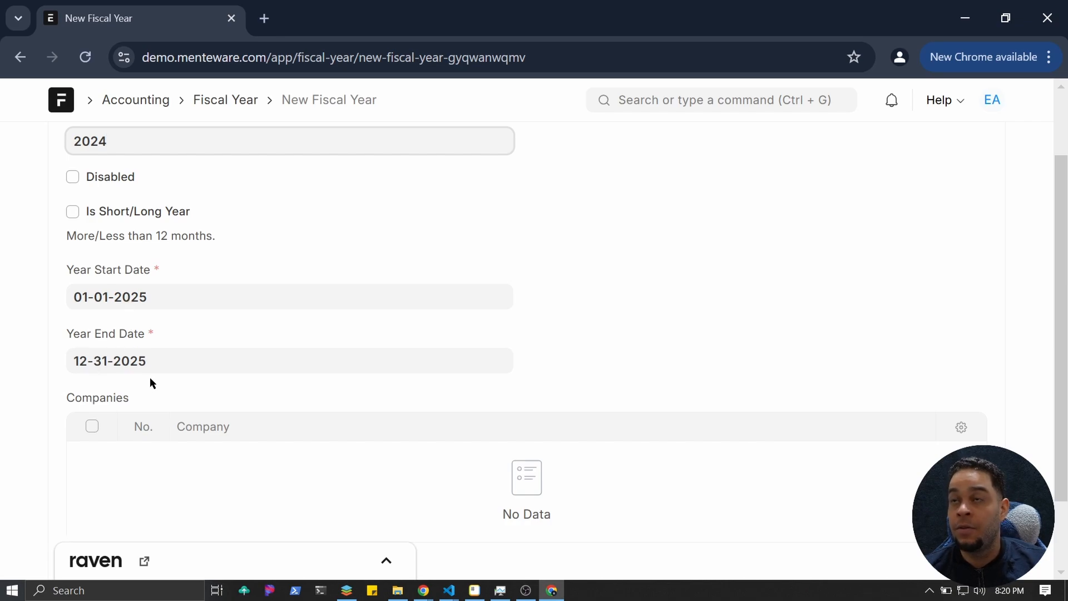
{"action": "scroll", "coordinate": [153, 411], "scroll_direction": "down", "scroll_amount": 2}
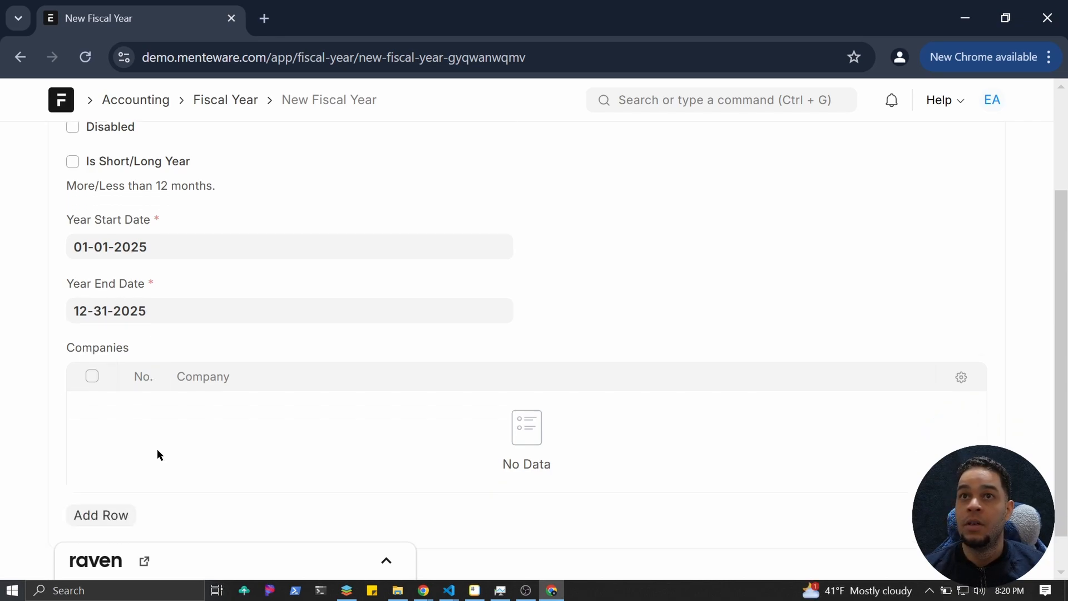
{"action": "left_click", "coordinate": [105, 476]}
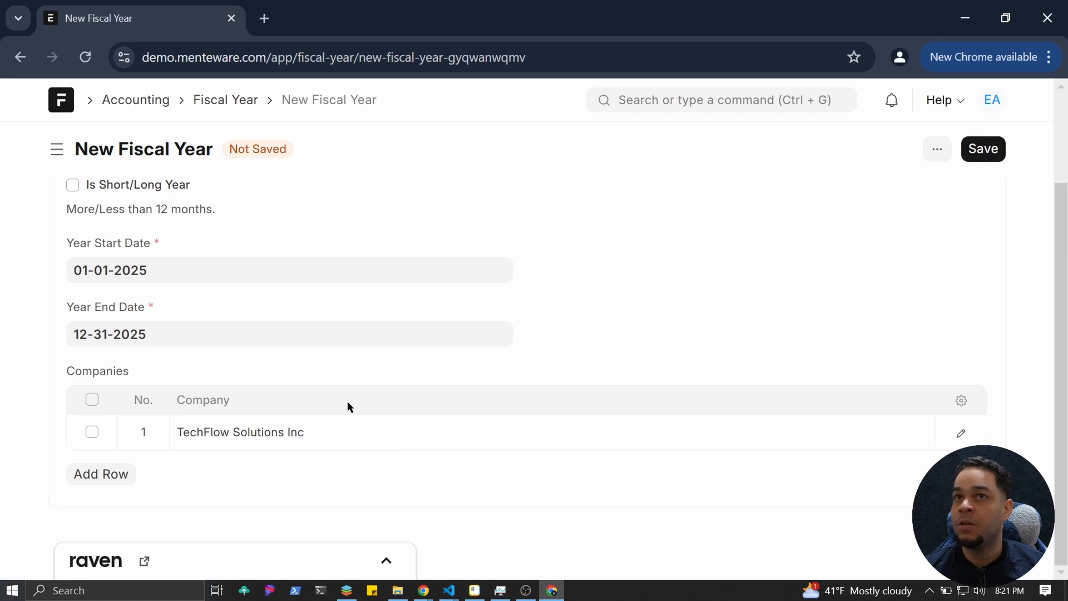
{"action": "scroll", "coordinate": [355, 408], "scroll_direction": "up", "scroll_amount": 2}
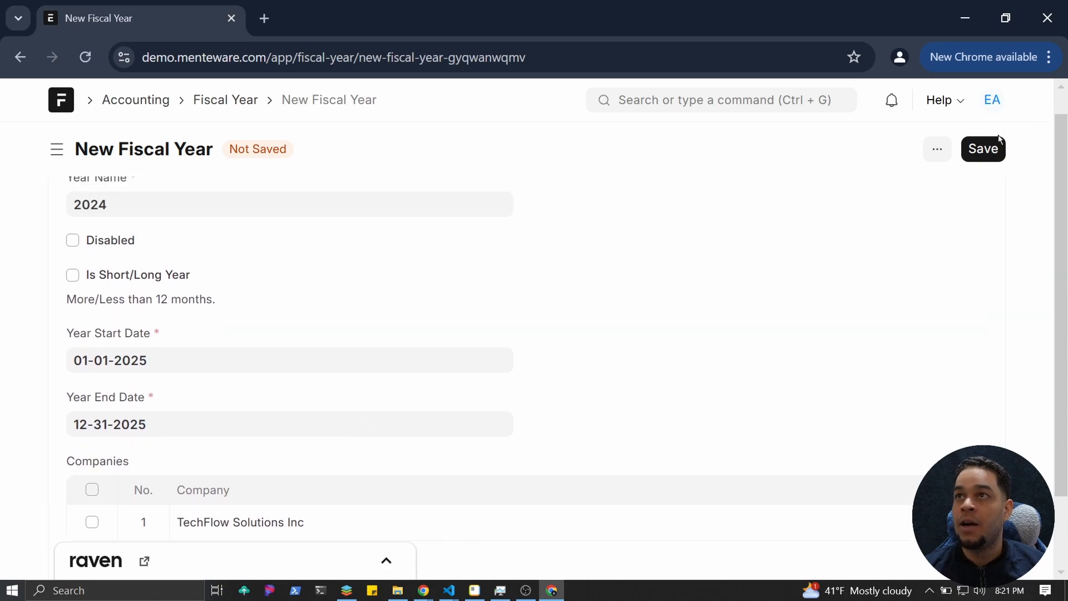
{"action": "left_click", "coordinate": [988, 148]}
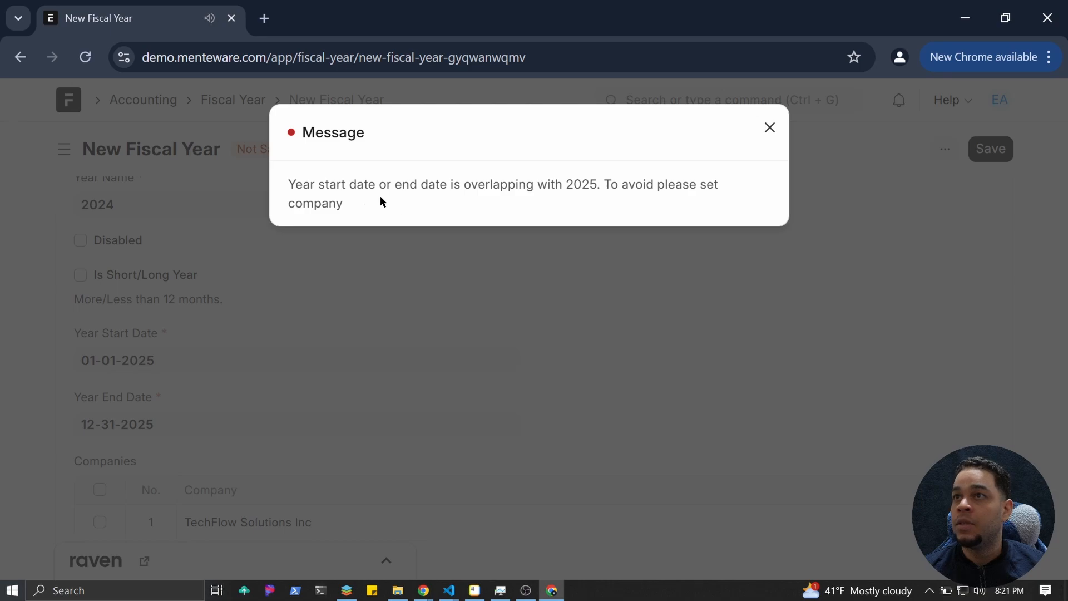
Change fiscal year 2024's start date to 01-01-2024, save it, and return to the list.
{"action": "left_click", "coordinate": [770, 129]}
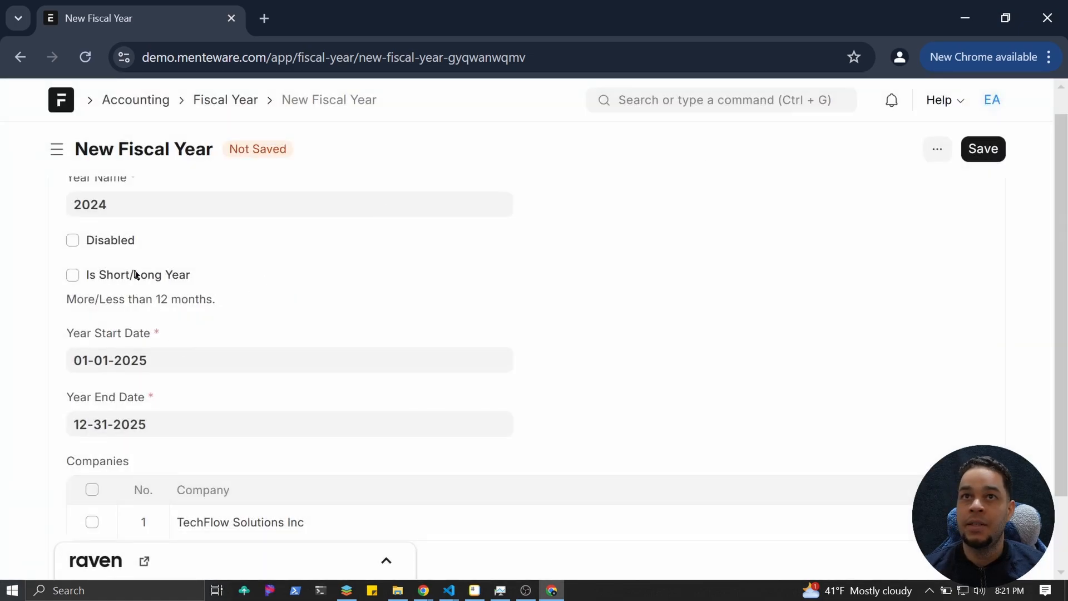
{"action": "left_click", "coordinate": [174, 359]}
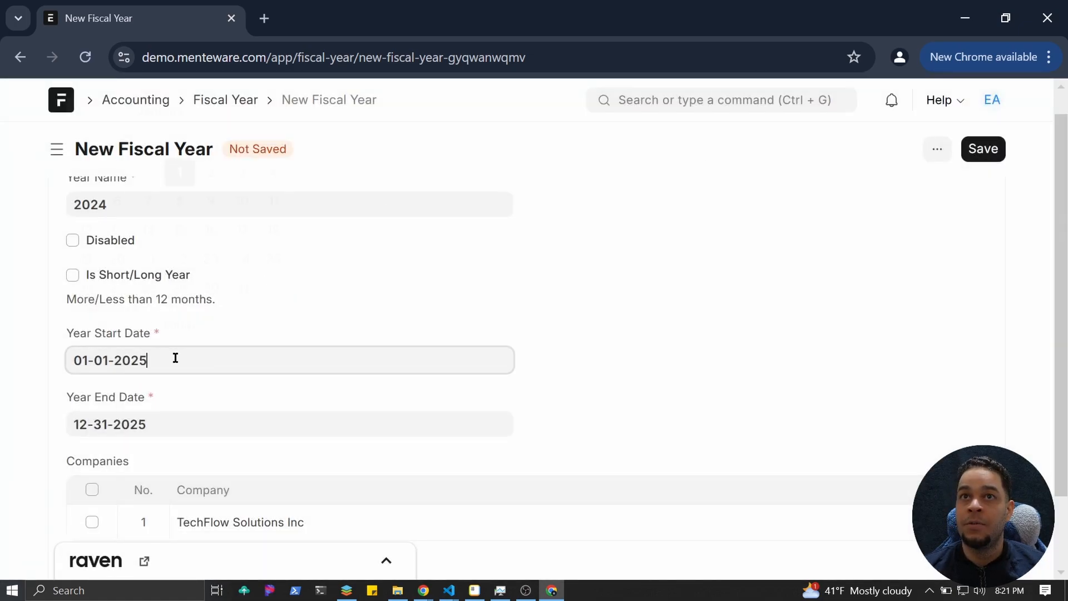
{"action": "key", "text": "BackSpace"}
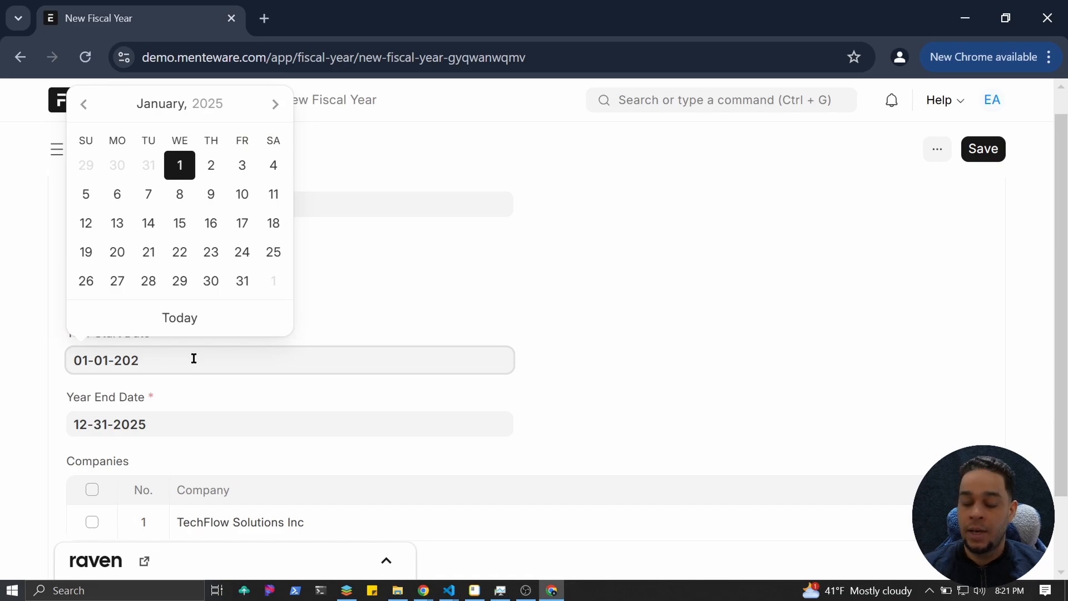
{"action": "type", "text": "4"}
{"action": "left_click", "coordinate": [228, 448]}
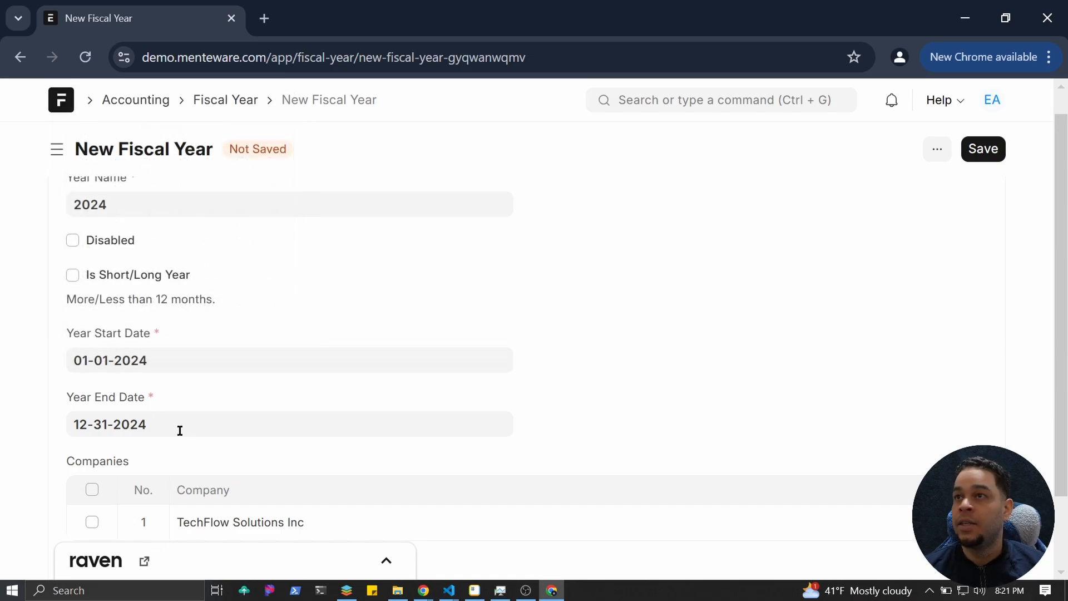
{"action": "scroll", "coordinate": [179, 431], "scroll_direction": "down", "scroll_amount": 2}
{"action": "scroll", "coordinate": [876, 284], "scroll_direction": "up", "scroll_amount": 2}
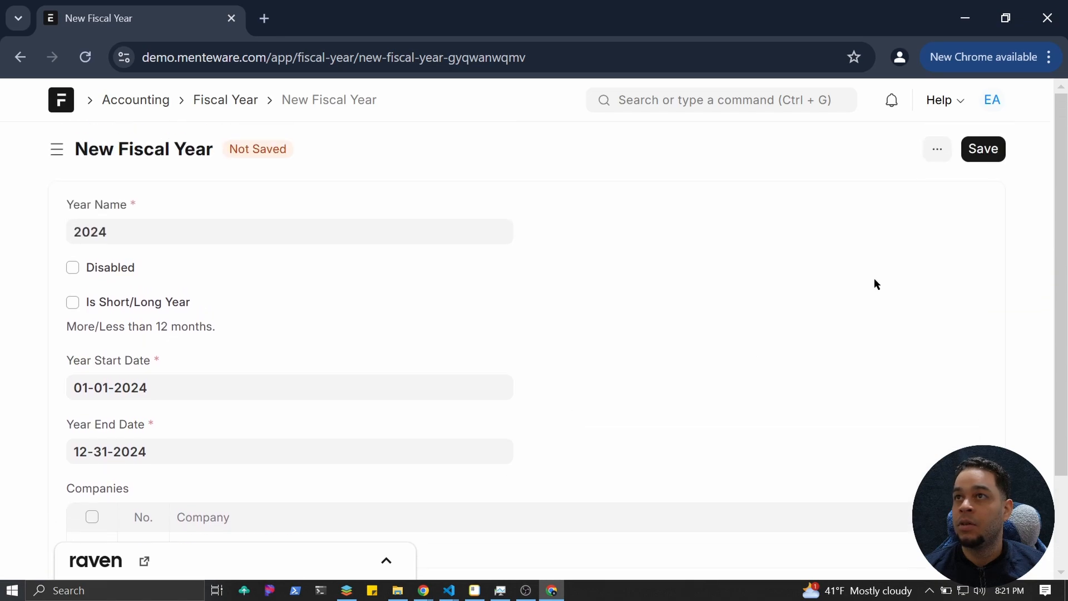
{"action": "left_click", "coordinate": [988, 156]}
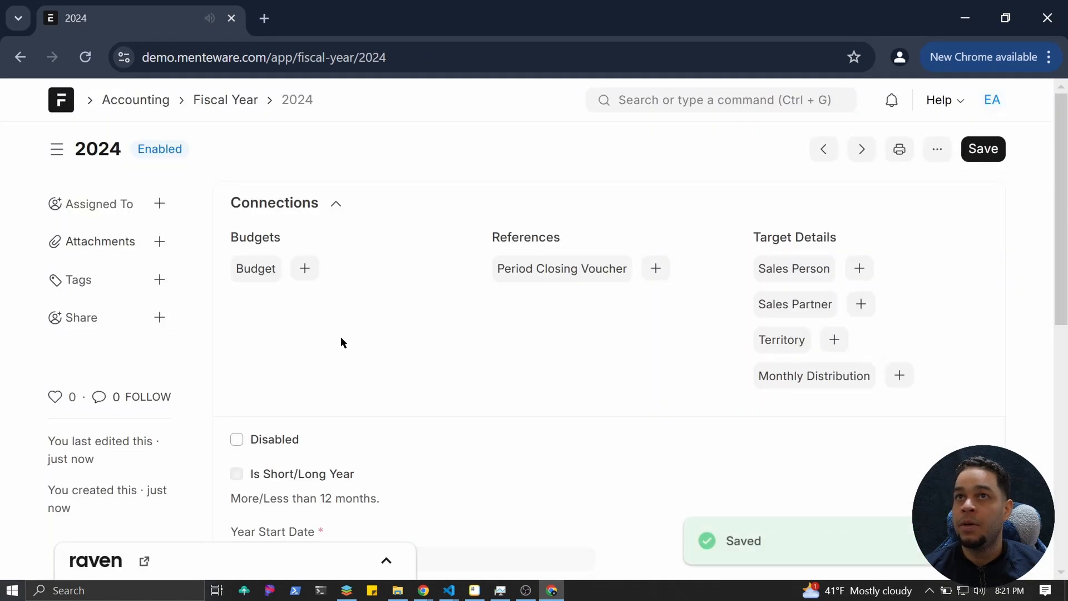
{"action": "left_click", "coordinate": [241, 101]}
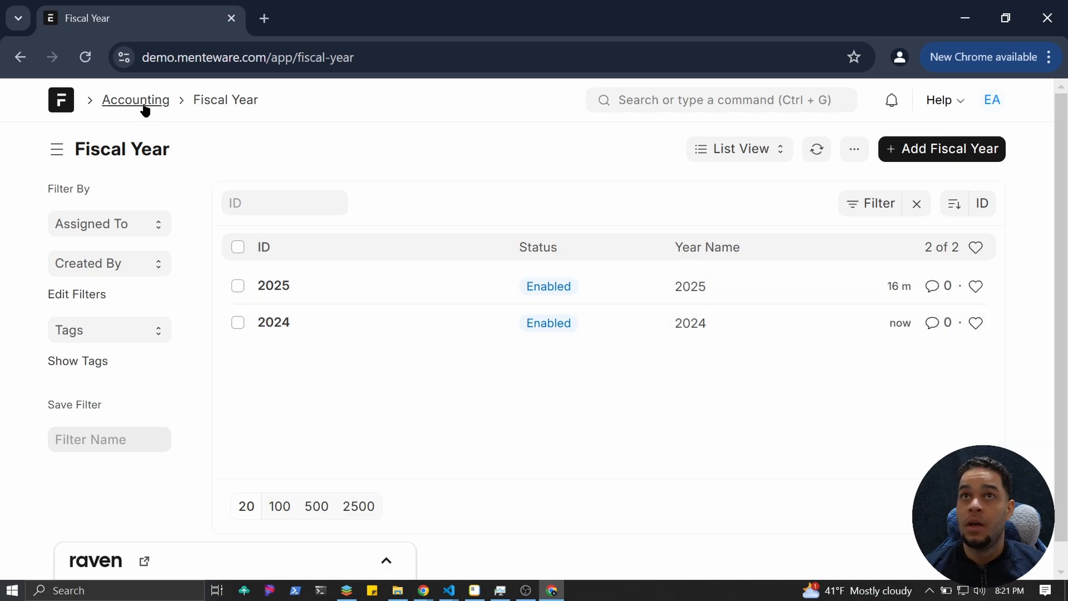
Open the Chart of Accounts from the Accounting workspace.
{"action": "left_click", "coordinate": [177, 111]}
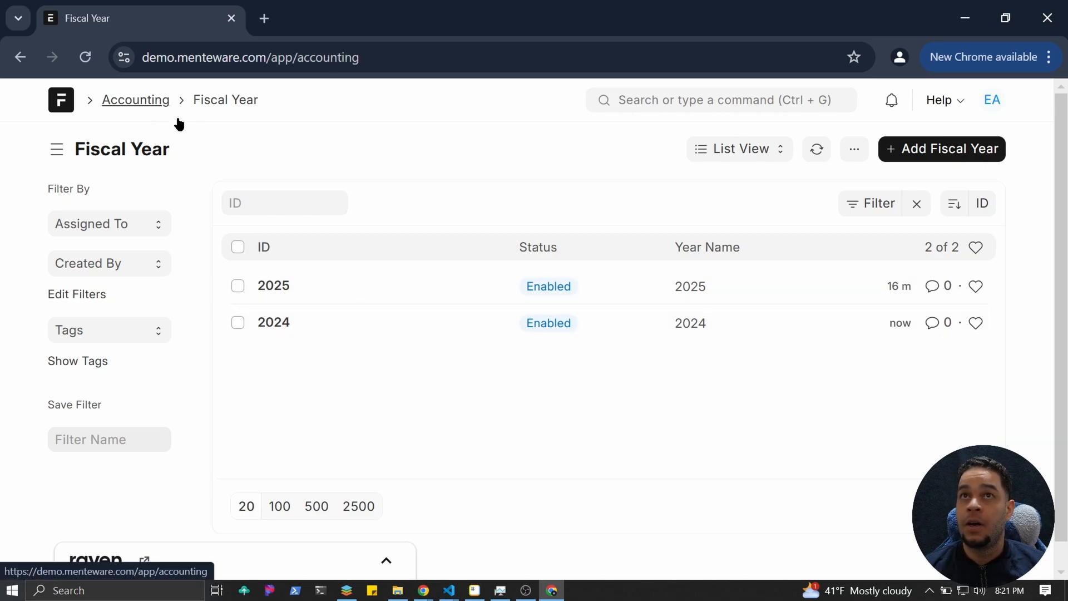
{"action": "scroll", "coordinate": [578, 387], "scroll_direction": "down", "scroll_amount": 4}
{"action": "scroll", "coordinate": [578, 387], "scroll_direction": "down", "scroll_amount": 3}
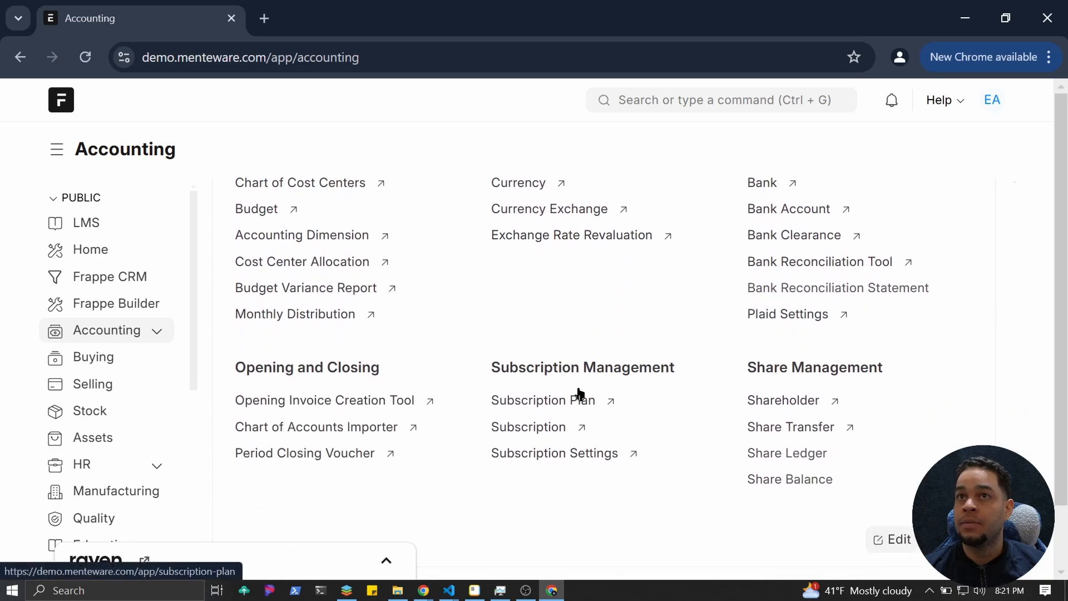
{"action": "scroll", "coordinate": [574, 396], "scroll_direction": "up", "scroll_amount": 6}
{"action": "scroll", "coordinate": [383, 380], "scroll_direction": "up", "scroll_amount": 2}
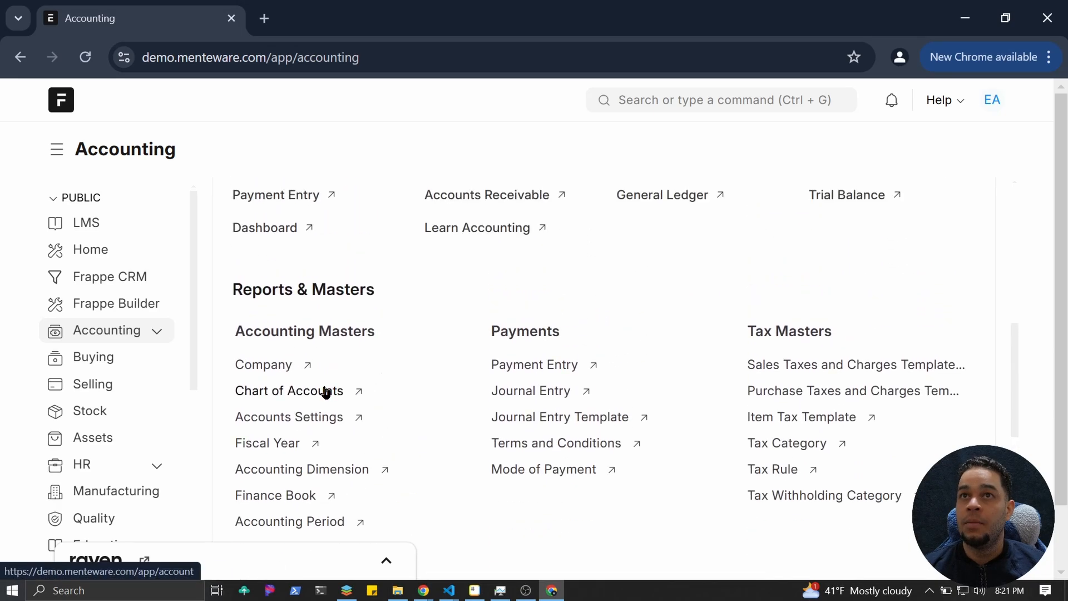
{"action": "left_click", "coordinate": [295, 394]}
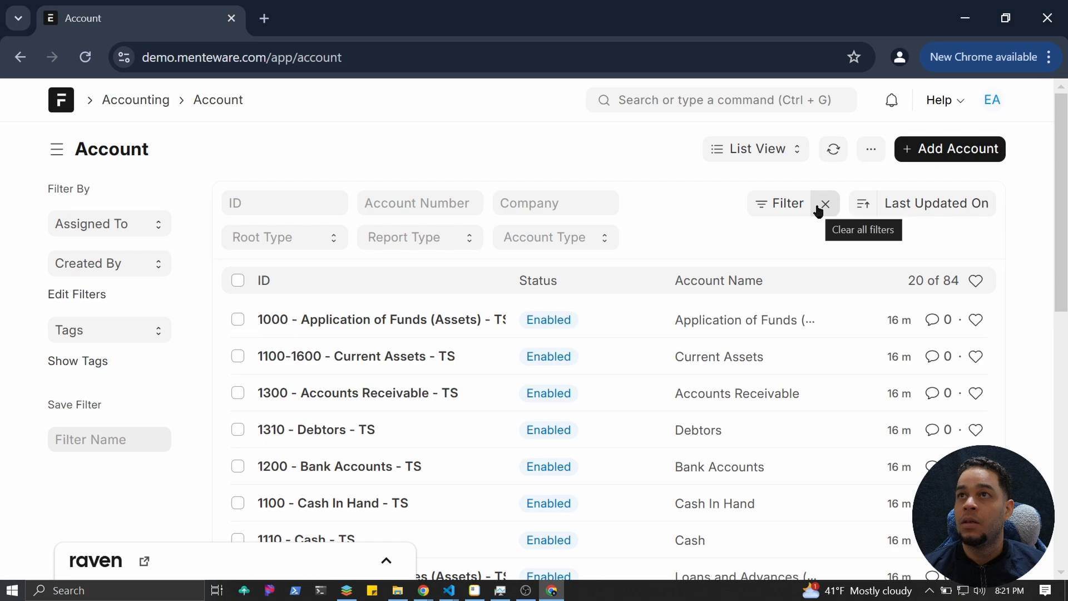
Switch the accounts to Tree View, showing five root groups at $0.00.
{"action": "left_click", "coordinate": [779, 149]}
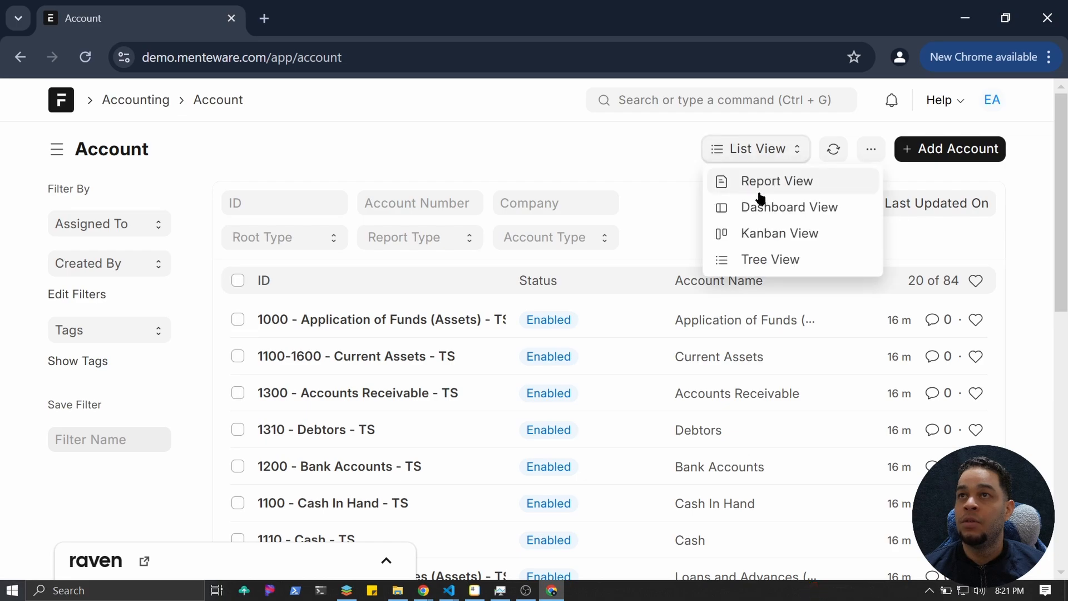
{"action": "left_click", "coordinate": [775, 253]}
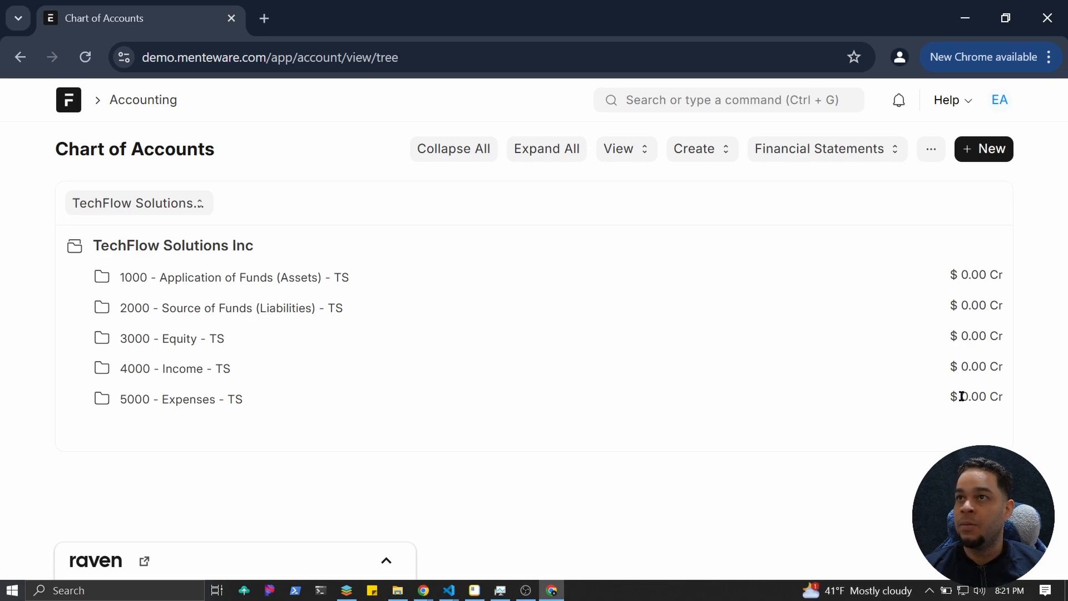
{"action": "left_click", "coordinate": [818, 156]}
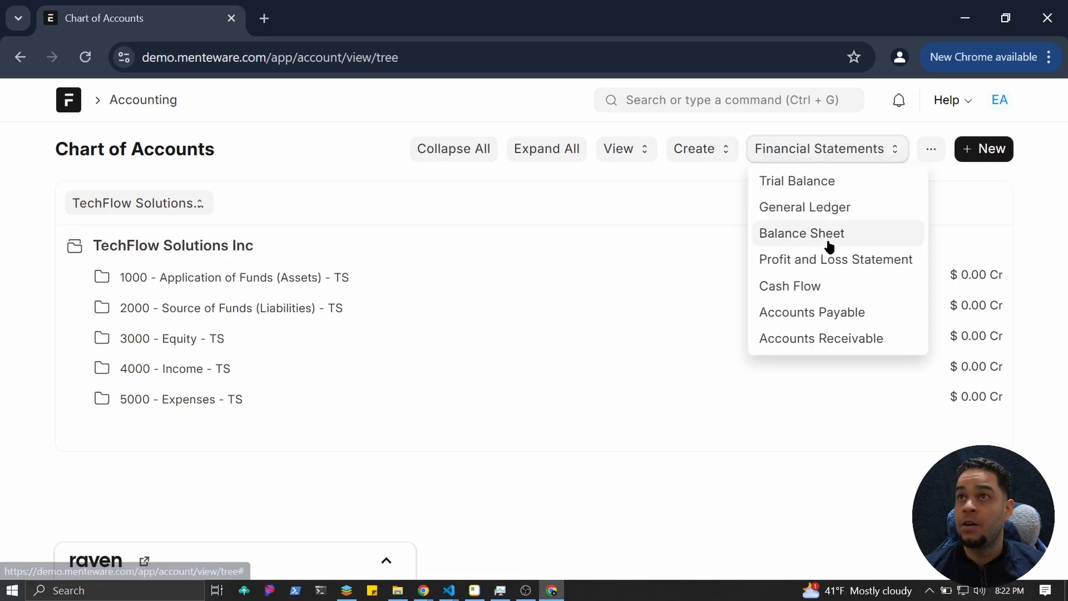
Open the General Ledger report from Financial Statements.
{"action": "left_click", "coordinate": [820, 210]}
{"action": "scroll", "coordinate": [477, 402], "scroll_direction": "down", "scroll_amount": 2}
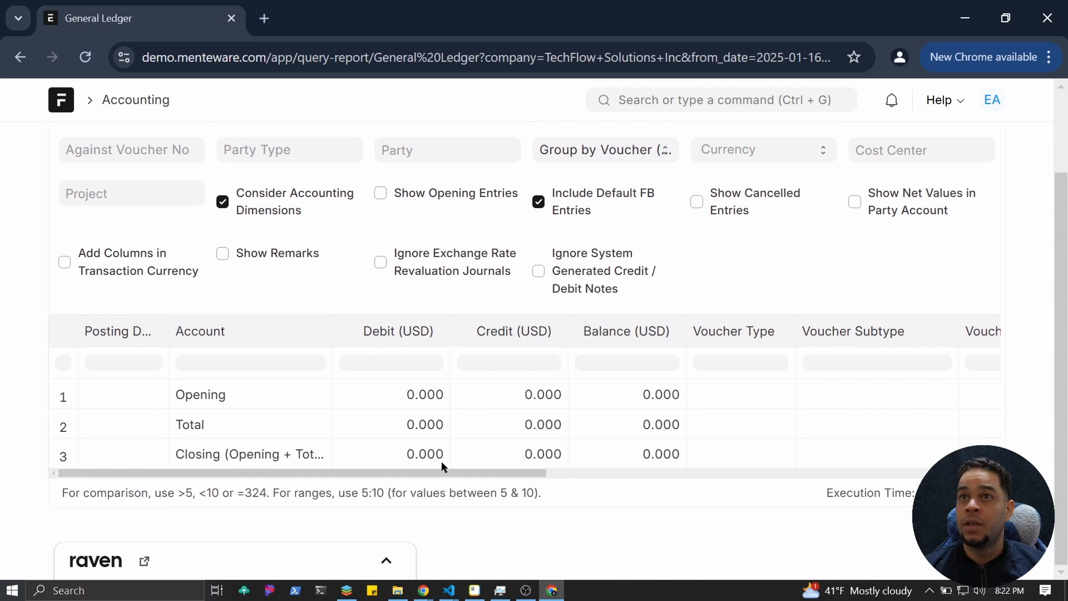
{"action": "mouse_move", "coordinate": [434, 477]}
{"action": "left_mouse_down"}
{"action": "mouse_move", "coordinate": [685, 492]}
{"action": "mouse_move", "coordinate": [442, 492]}
{"action": "left_mouse_up"}
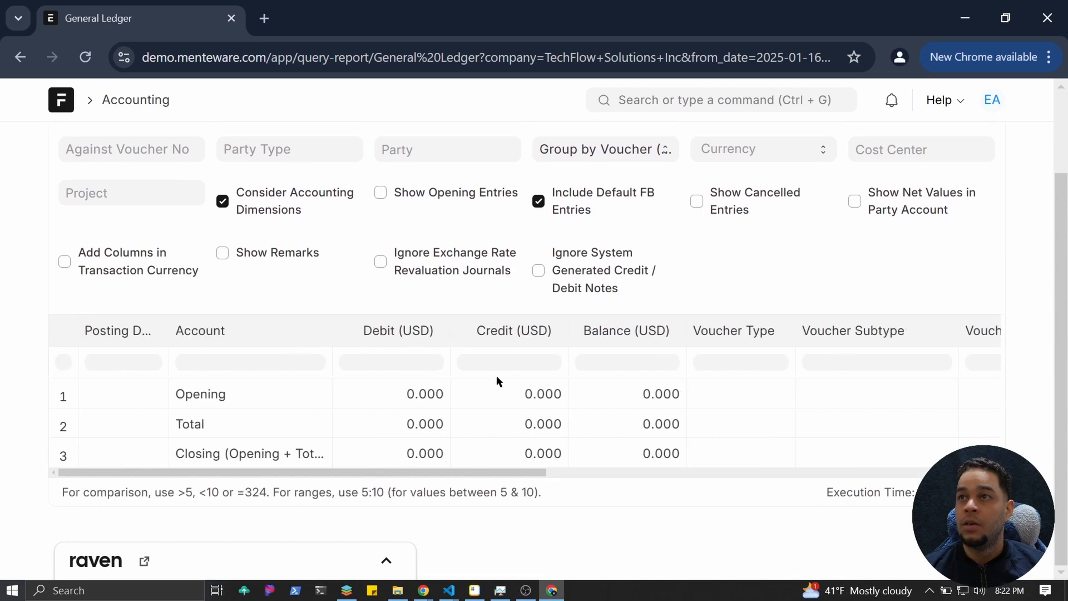
{"action": "scroll", "coordinate": [497, 375], "scroll_direction": "up", "scroll_amount": 2}
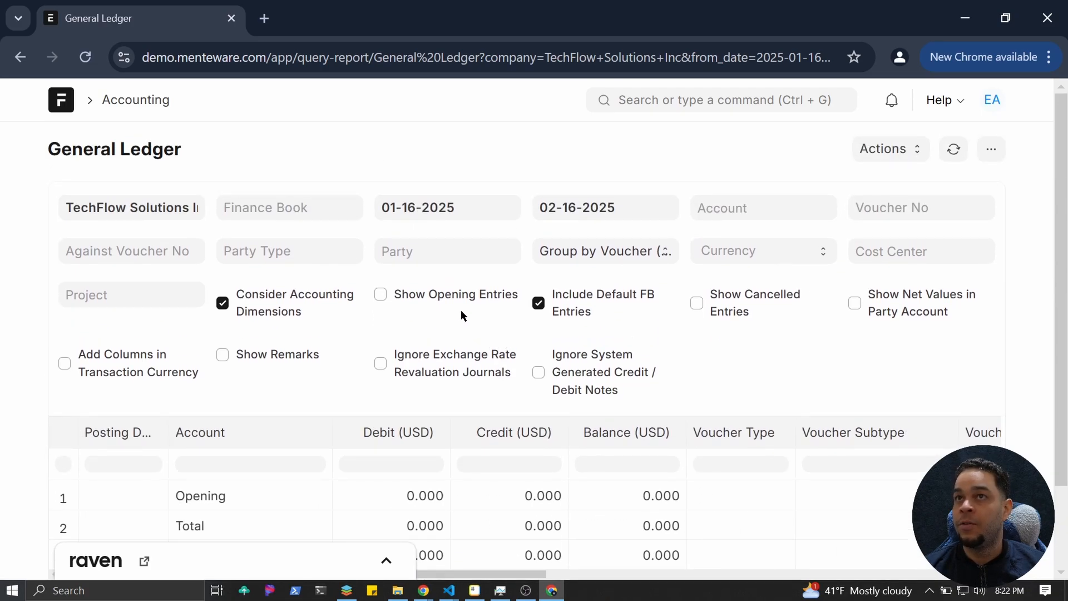
Change the General Ledger From Date to 01-16-2024 and review its zero totals.
{"action": "left_click", "coordinate": [472, 210]}
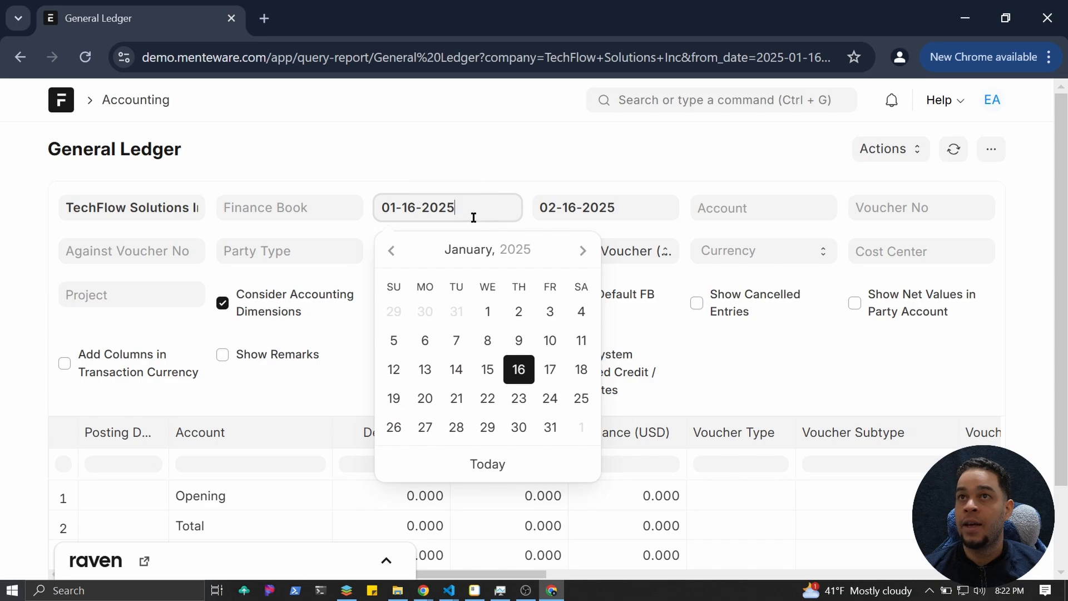
{"action": "key", "text": "BackSpace"}
{"action": "type", "text": "4"}
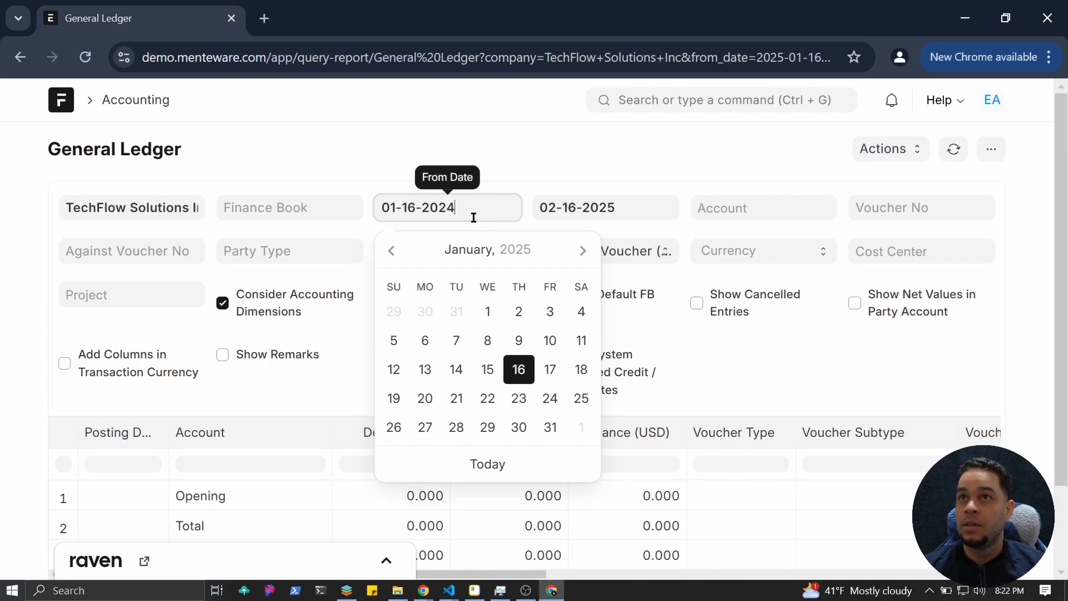
{"action": "left_click", "coordinate": [491, 129]}
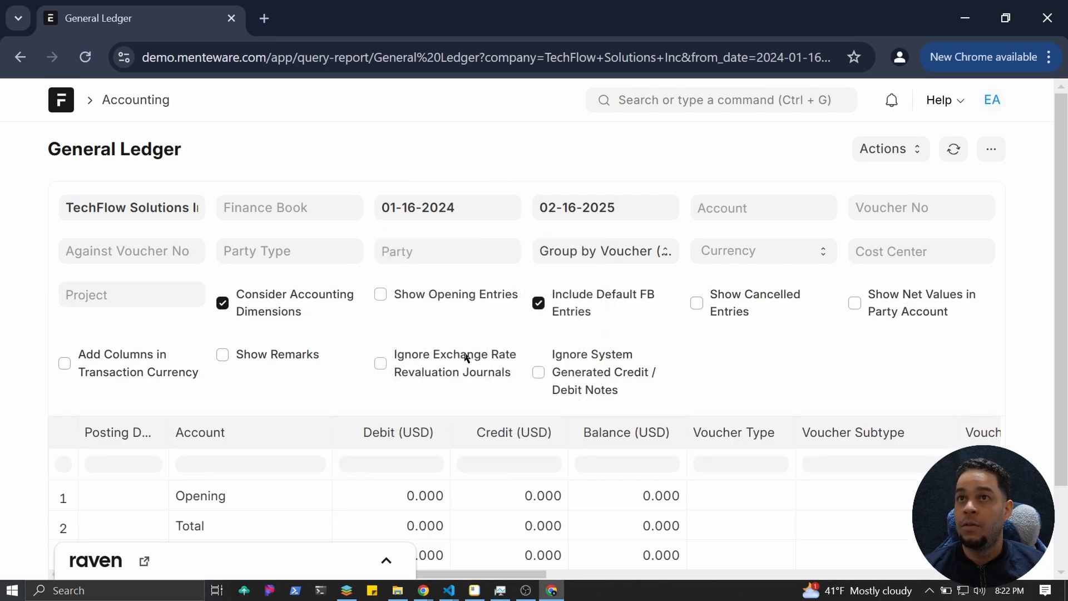
{"action": "scroll", "coordinate": [472, 429], "scroll_direction": "down", "scroll_amount": 2}
{"action": "left_click", "coordinate": [435, 458]}
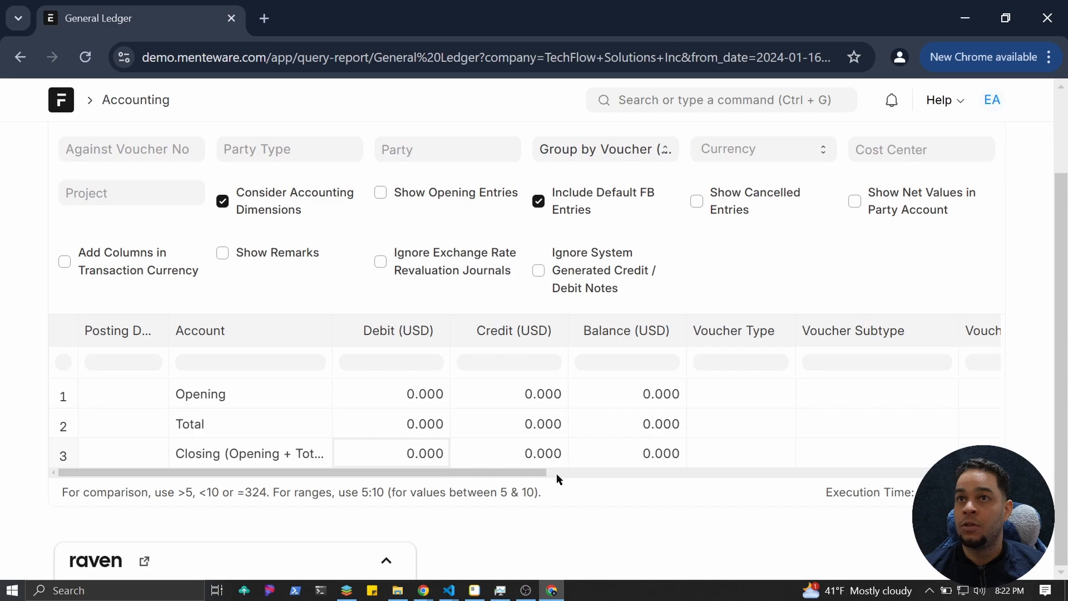
{"action": "left_click_drag", "start_coordinate": [558, 476], "coordinate": [570, 482]}
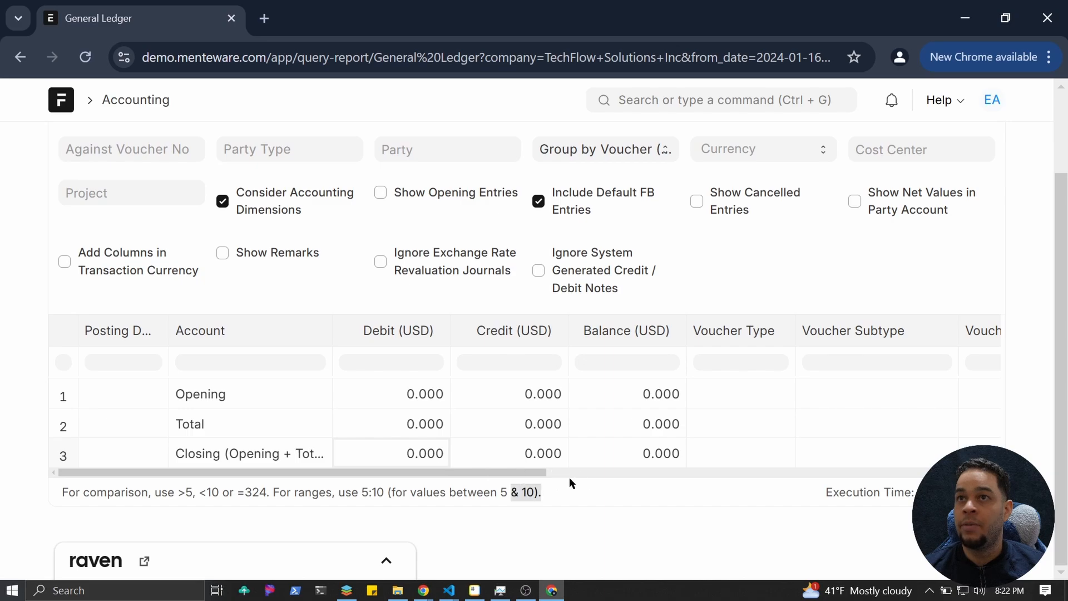
{"action": "left_click", "coordinate": [67, 105]}
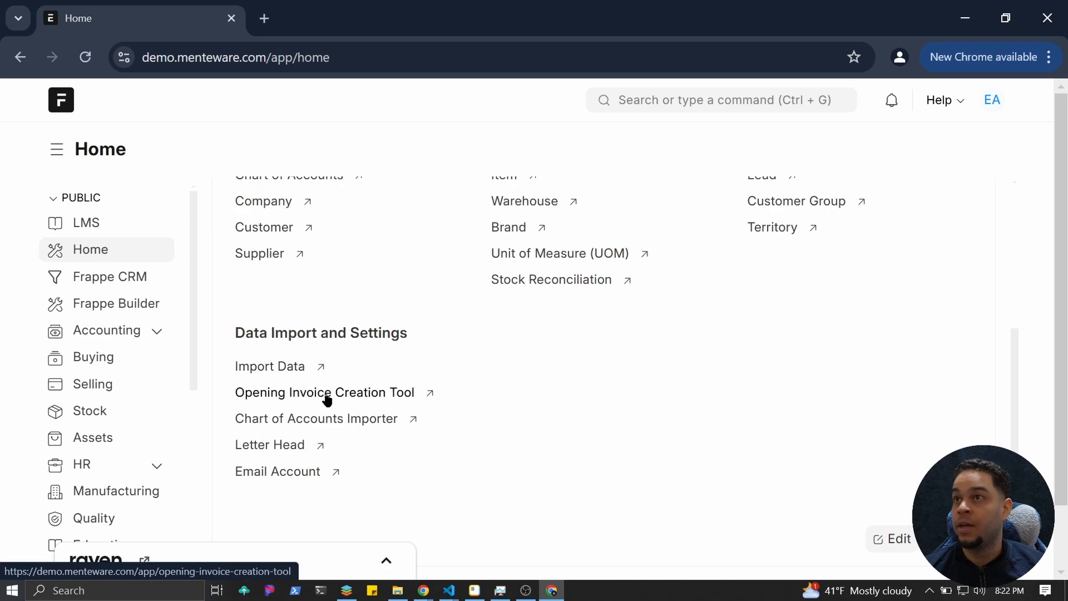
Check the Sales Invoice list under Selling, confirming no invoices exist yet.
{"action": "left_click", "coordinate": [99, 388]}
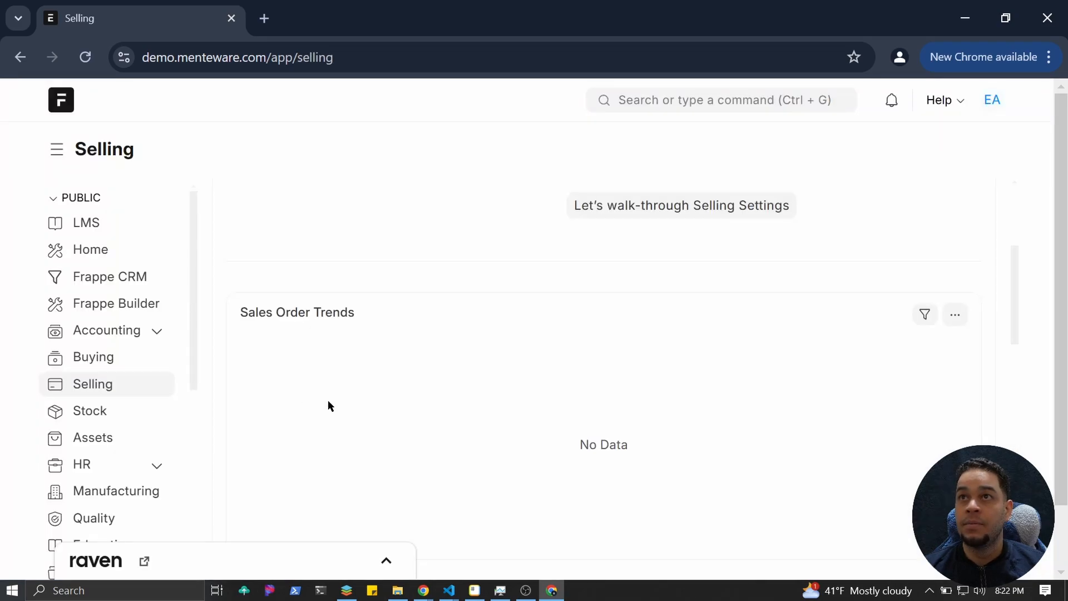
{"action": "scroll", "coordinate": [328, 400], "scroll_direction": "down", "scroll_amount": 8}
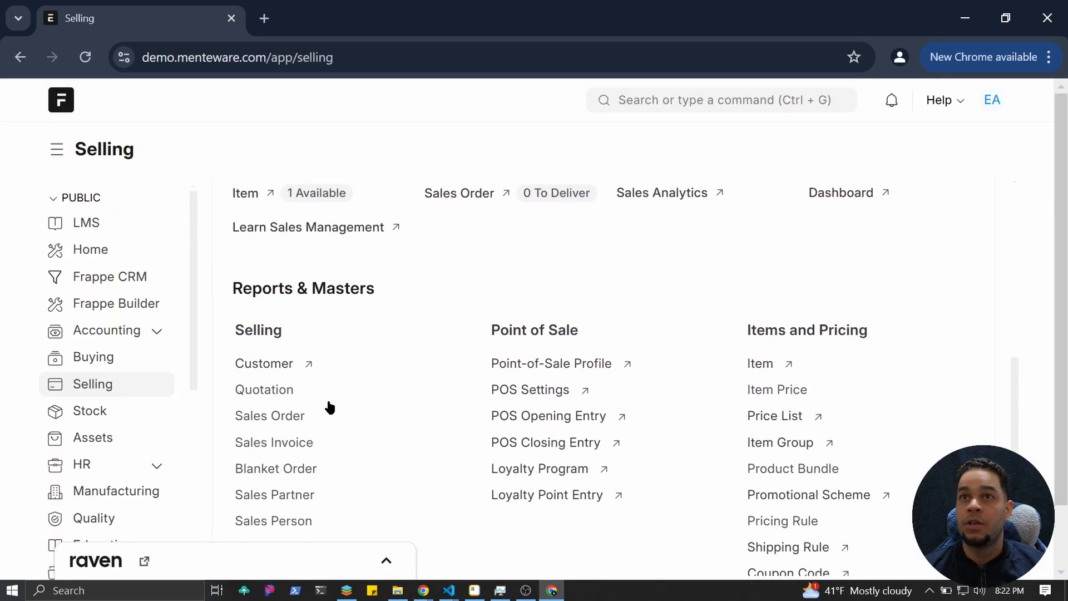
{"action": "left_click", "coordinate": [273, 443]}
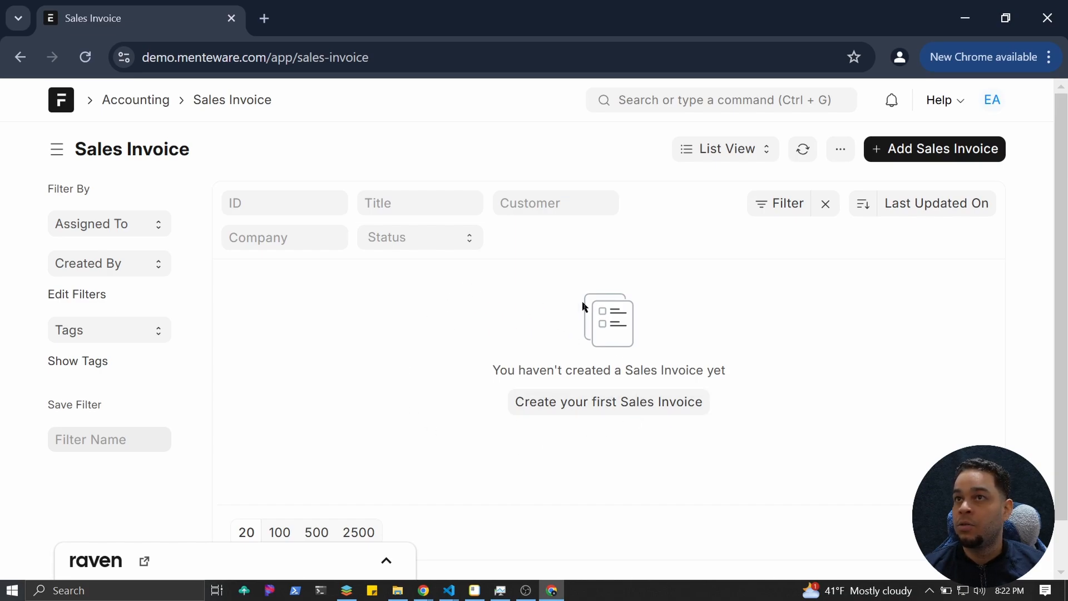
{"action": "left_click", "coordinate": [559, 409]}
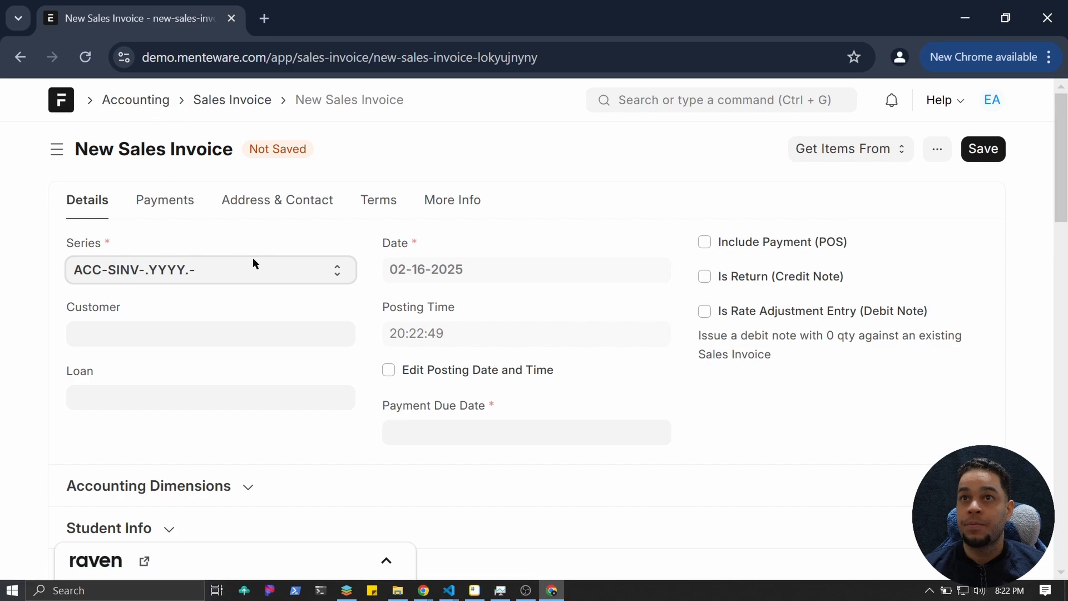
{"action": "scroll", "coordinate": [253, 259], "scroll_direction": "down", "scroll_amount": 3}
{"action": "scroll", "coordinate": [253, 258], "scroll_direction": "up", "scroll_amount": 3}
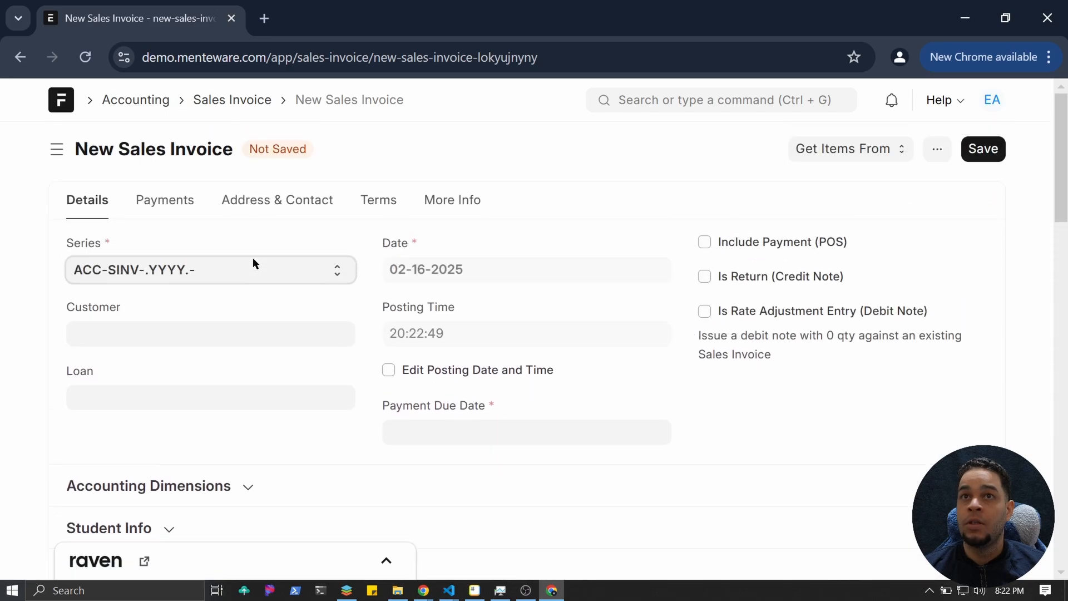
{"action": "left_click", "coordinate": [64, 111]}
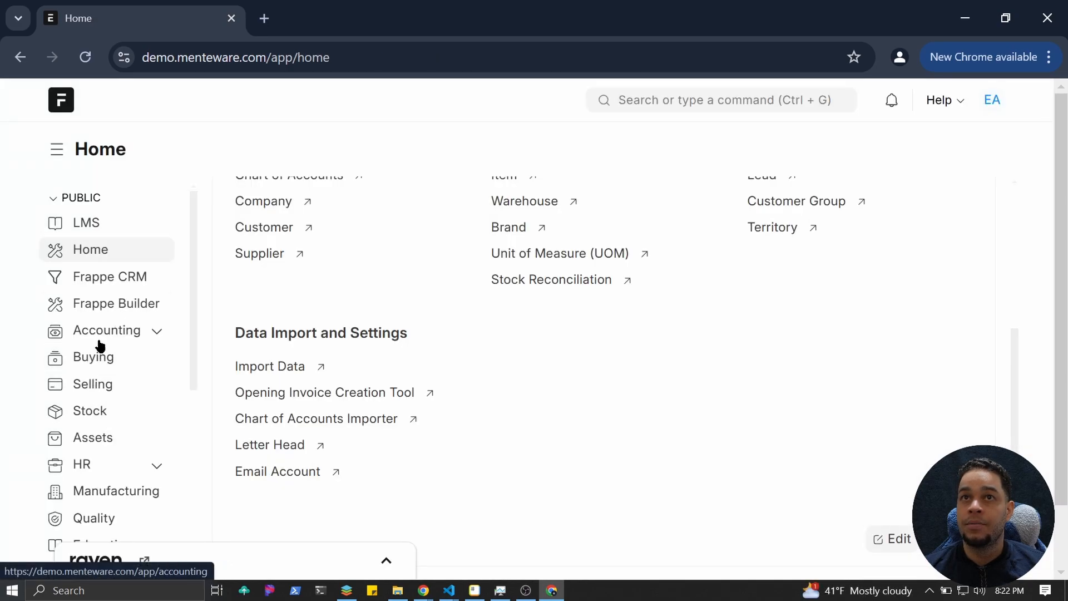
Open the Accounting workspace at its Subscription Management section.
{"action": "left_click", "coordinate": [99, 341]}
{"action": "scroll", "coordinate": [533, 373], "scroll_direction": "down", "scroll_amount": 1}
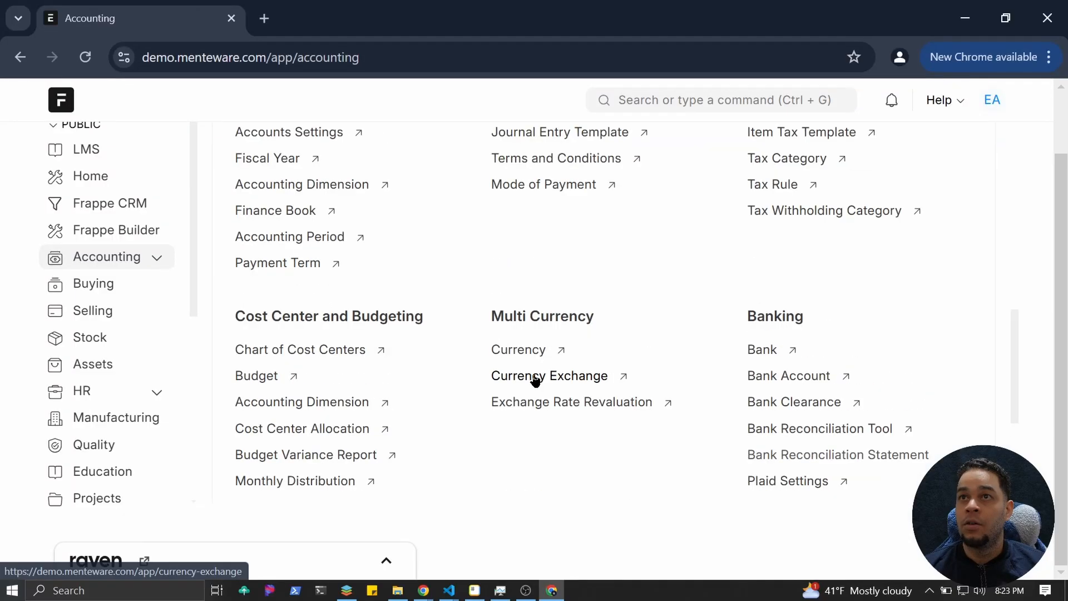
{"action": "scroll", "coordinate": [464, 438], "scroll_direction": "up", "scroll_amount": 2}
{"action": "scroll", "coordinate": [464, 437], "scroll_direction": "down", "scroll_amount": 3}
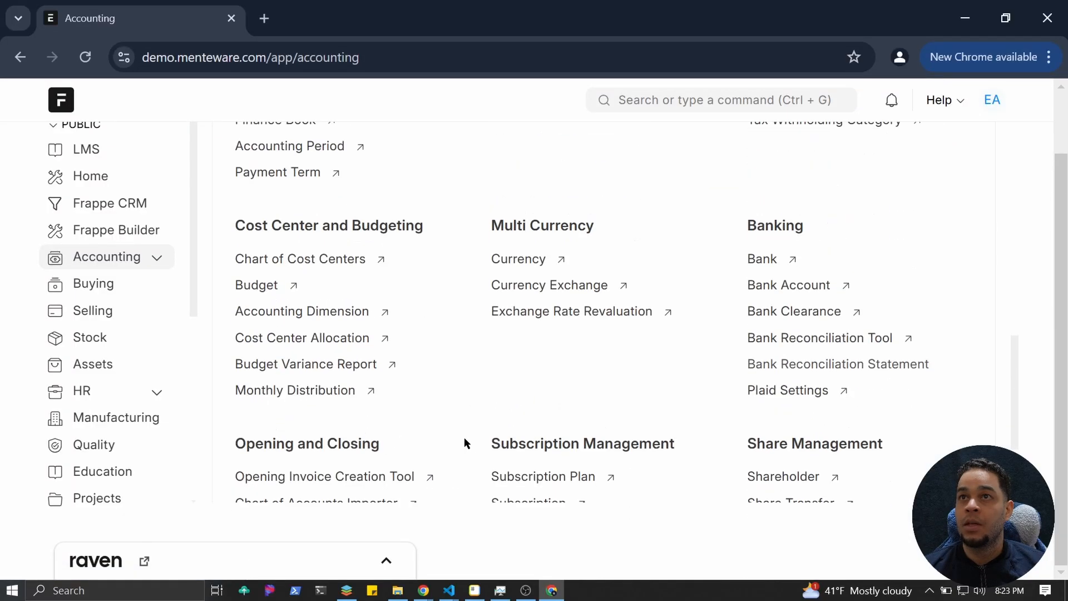
{"action": "scroll", "coordinate": [478, 437], "scroll_direction": "down", "scroll_amount": 3}
Open subscription ACC-SUB-2025-00001 and force-fetch its subscription updates.
{"action": "left_click", "coordinate": [539, 353]}
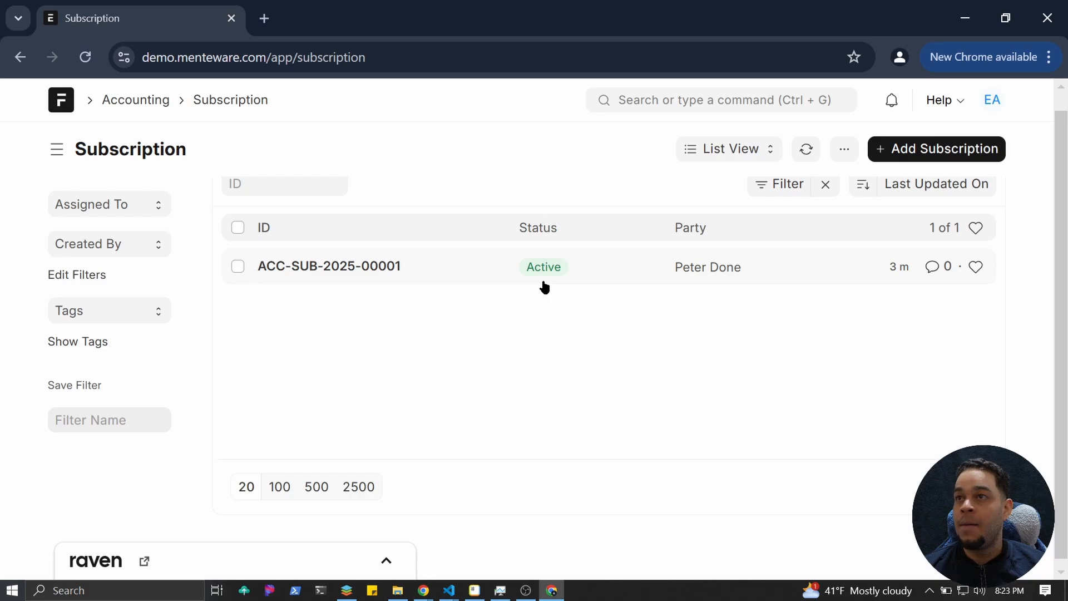
{"action": "left_click", "coordinate": [384, 267]}
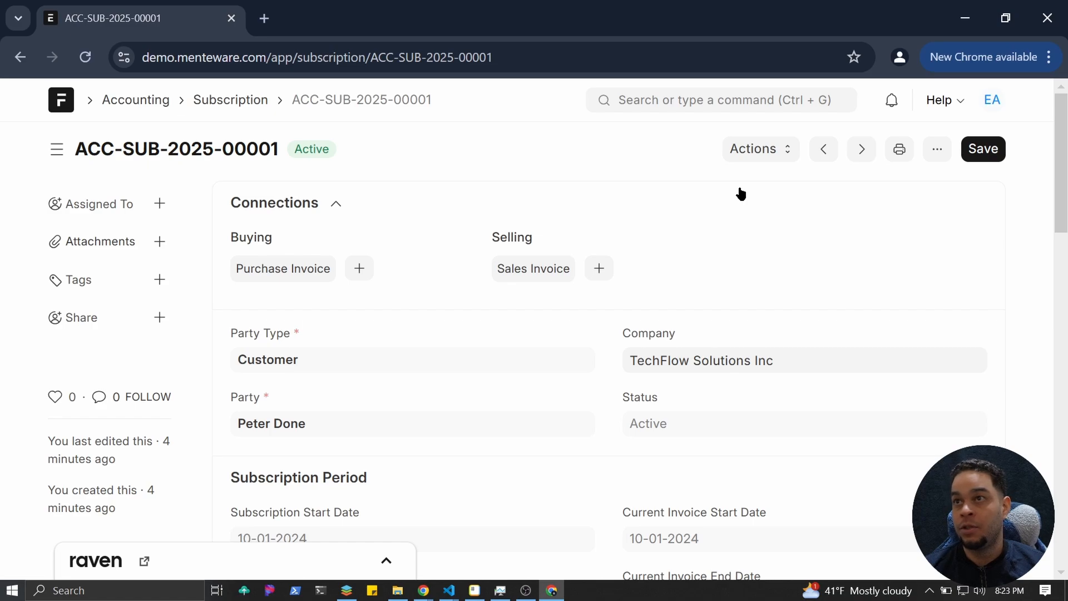
{"action": "left_click", "coordinate": [785, 161]}
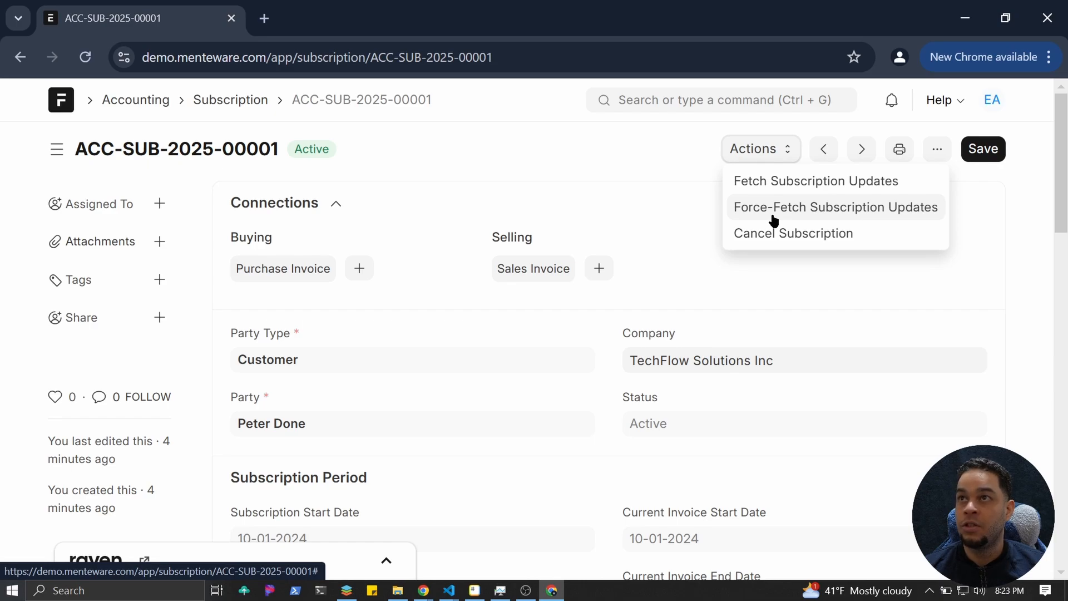
{"action": "left_click", "coordinate": [773, 219]}
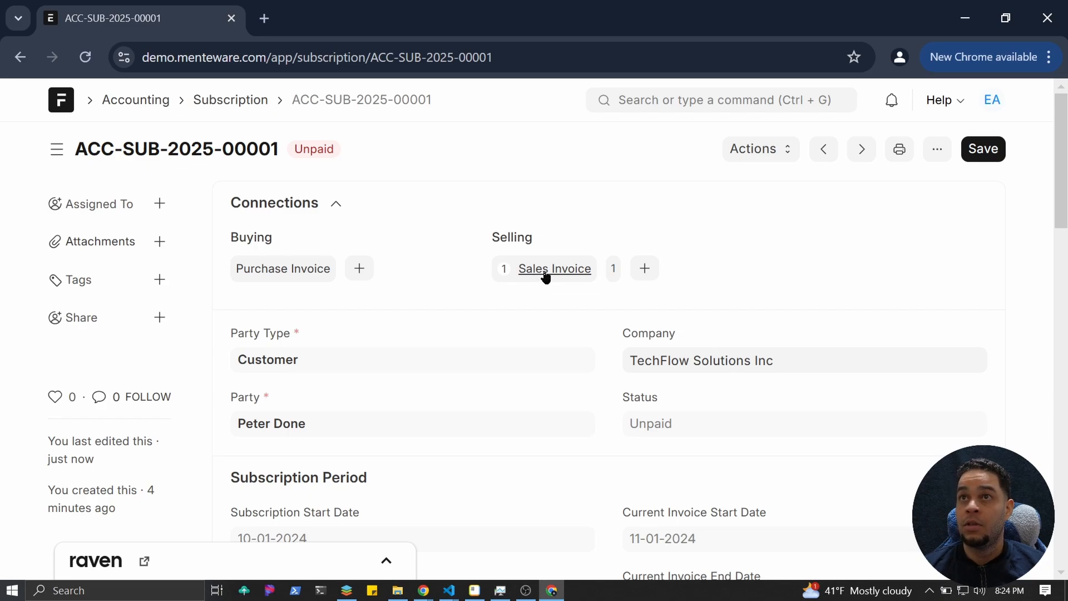
Open the subscription's linked sales invoices, showing one overdue $50.00 invoice.
{"action": "left_click", "coordinate": [543, 273]}
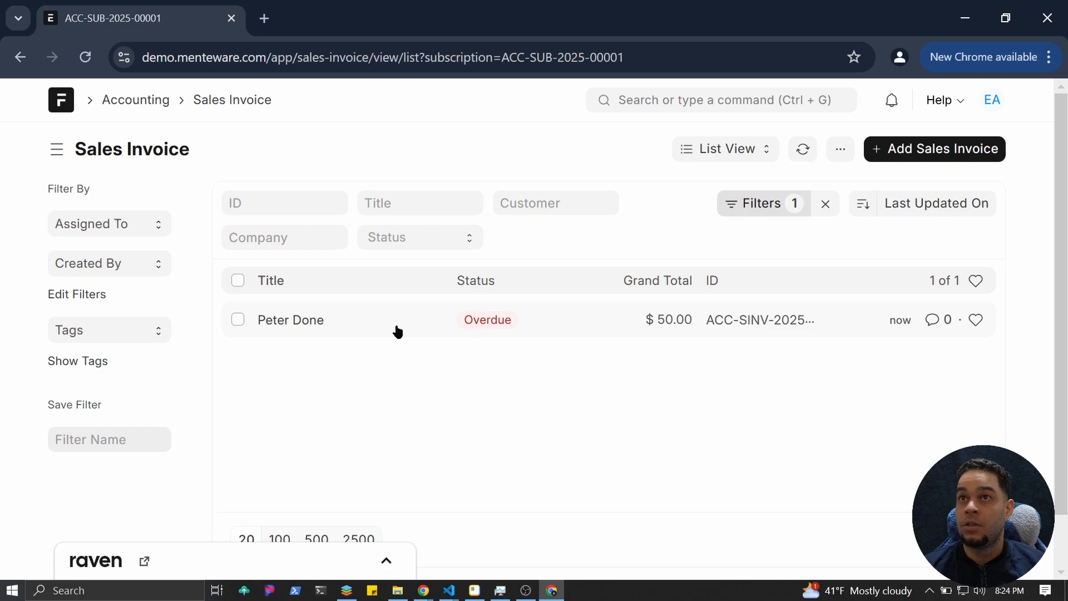
Open the overdue $50.00 sales invoice ACC-SINV-2025-00001, dated 10-31-2024.
{"action": "left_click", "coordinate": [295, 326]}
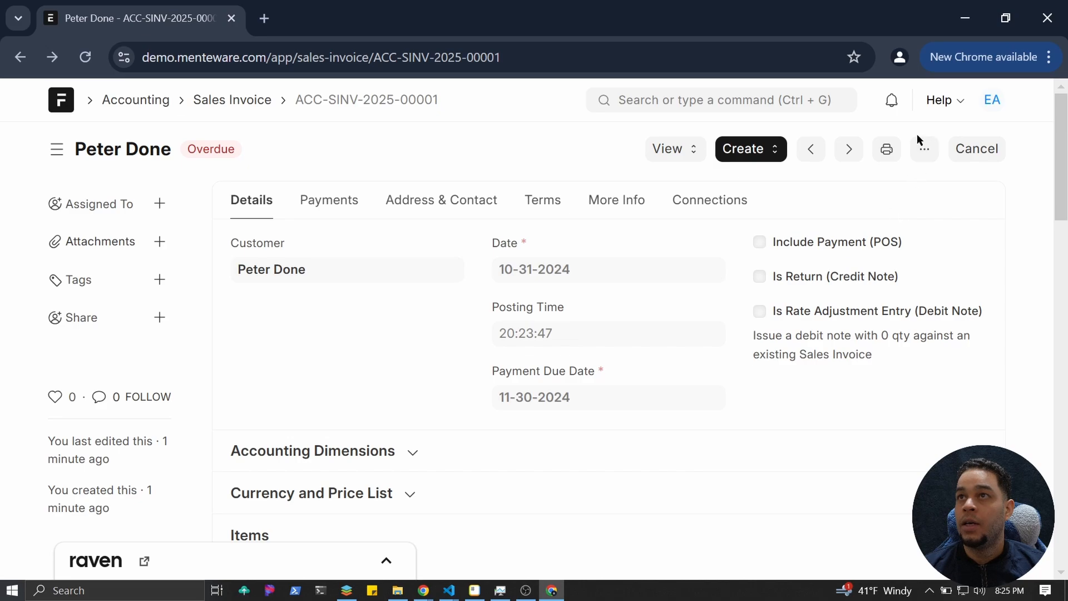
Check the invoice's print preview, then return to the subscription's filtered Sales Invoice list.
{"action": "left_click", "coordinate": [889, 158]}
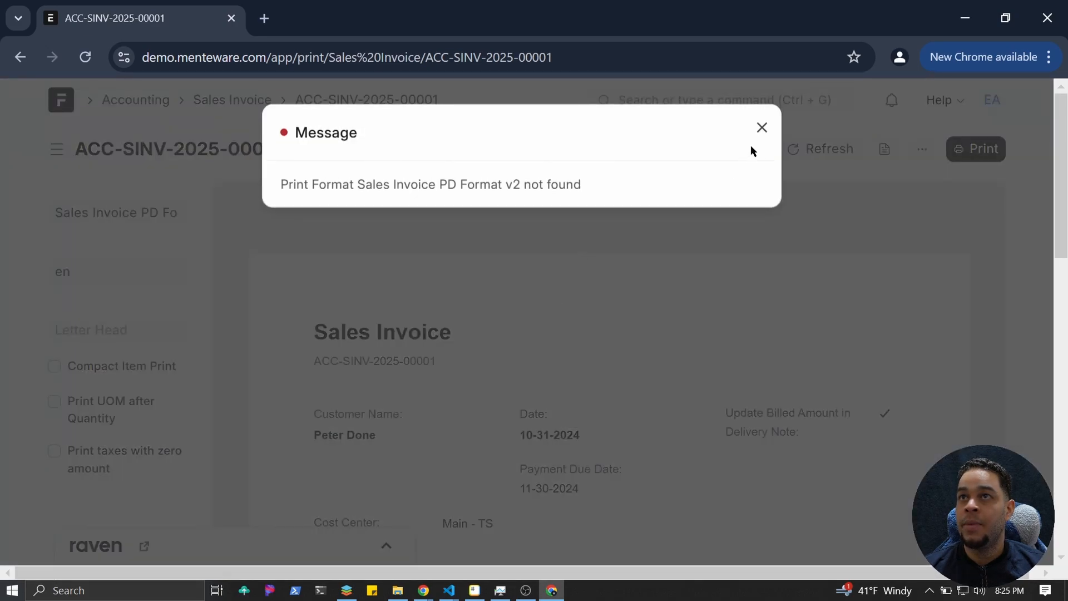
{"action": "left_click", "coordinate": [760, 127]}
{"action": "scroll", "coordinate": [579, 279], "scroll_direction": "down", "scroll_amount": 5}
{"action": "scroll", "coordinate": [574, 281], "scroll_direction": "up", "scroll_amount": 6}
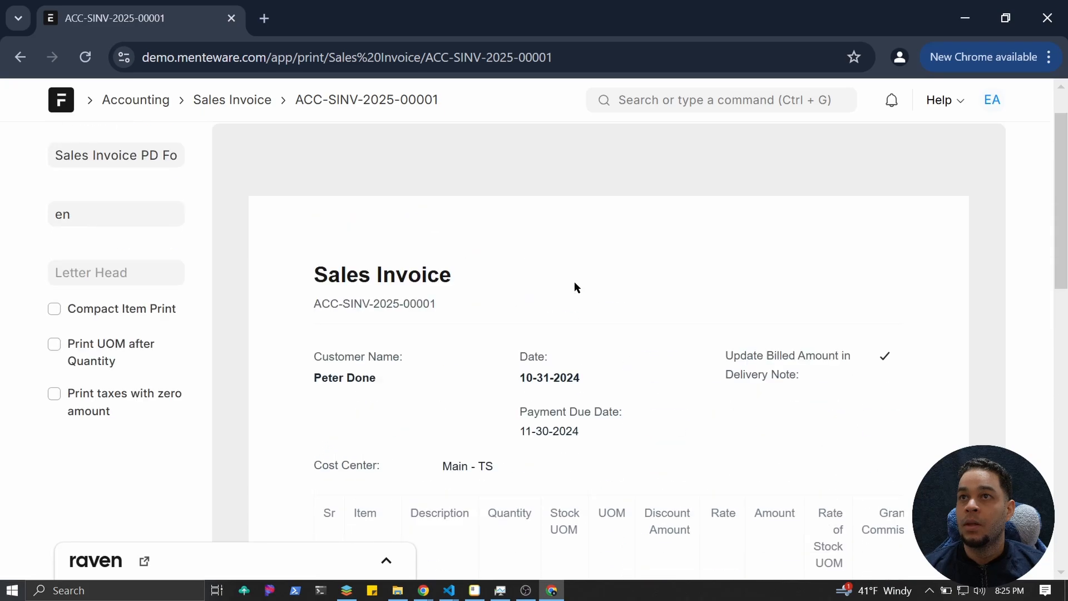
{"action": "scroll", "coordinate": [482, 326], "scroll_direction": "down", "scroll_amount": 2}
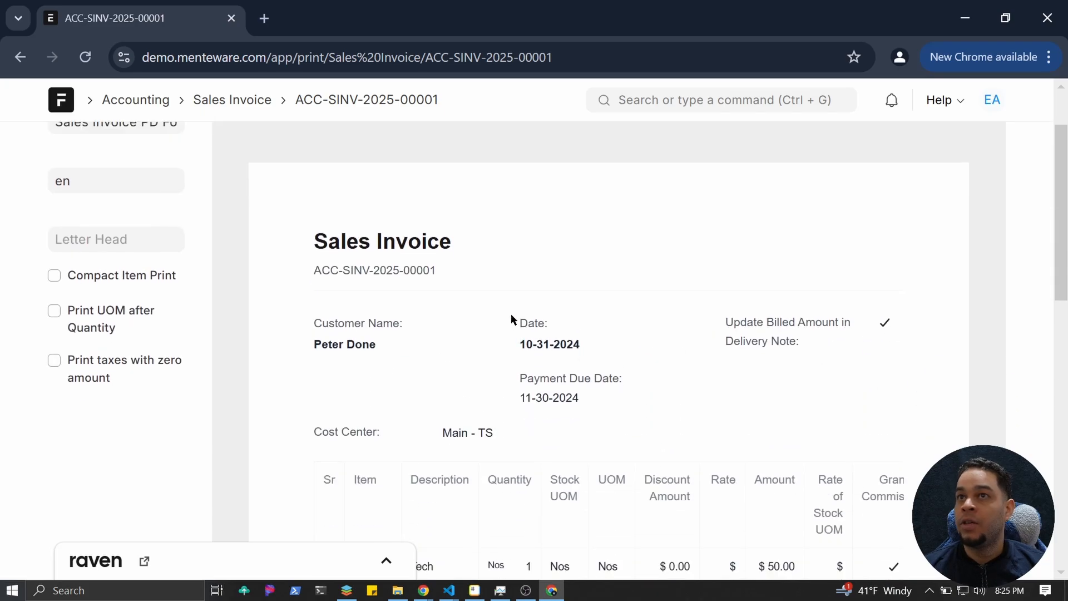
{"action": "scroll", "coordinate": [512, 362], "scroll_direction": "down", "scroll_amount": 3}
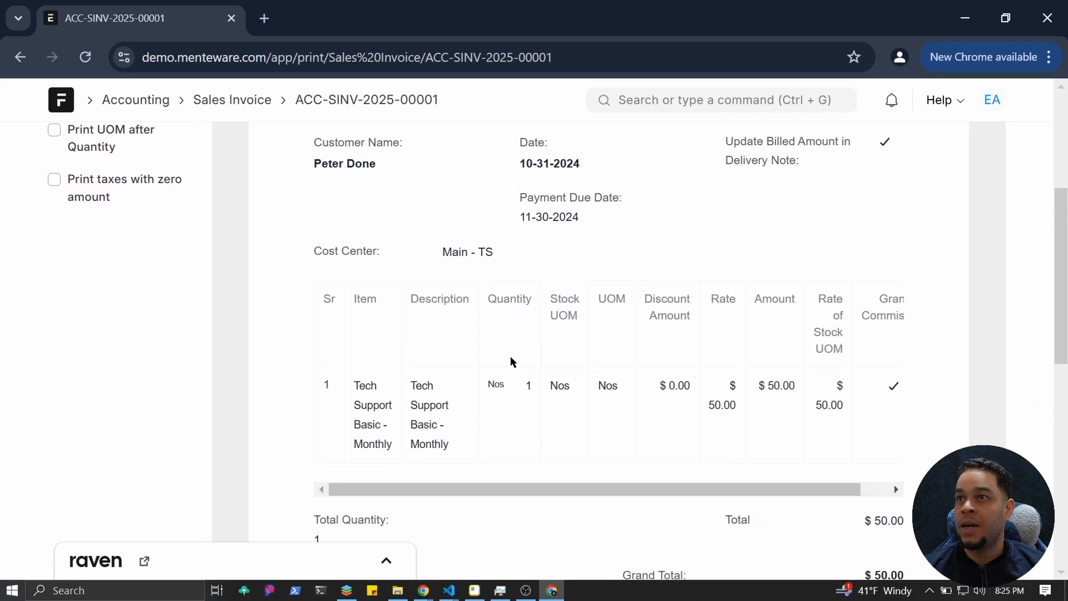
{"action": "scroll", "coordinate": [511, 357], "scroll_direction": "up", "scroll_amount": 5}
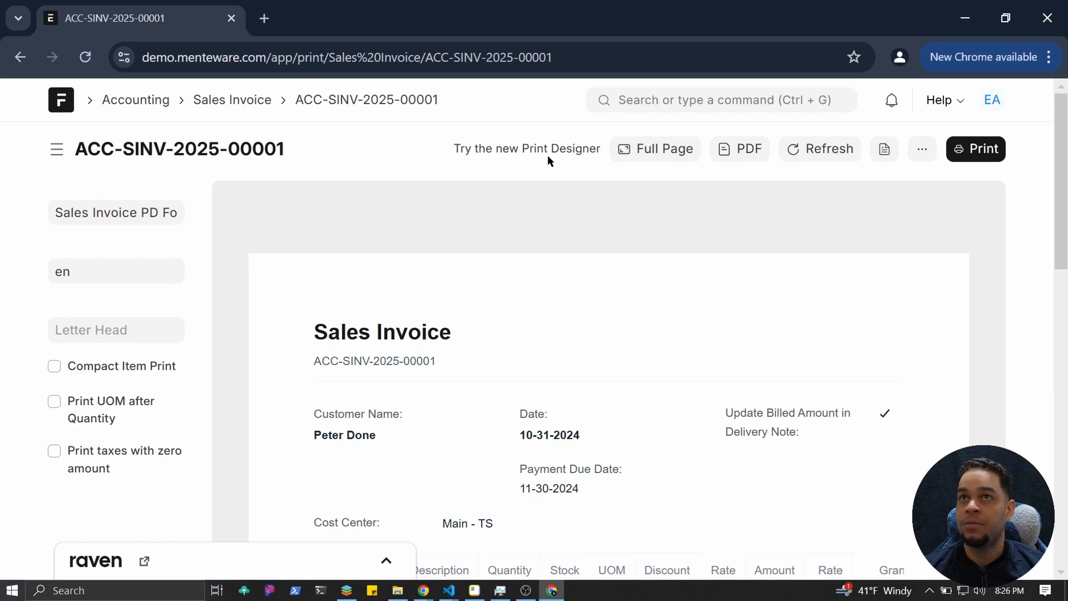
{"action": "left_click", "coordinate": [233, 107]}
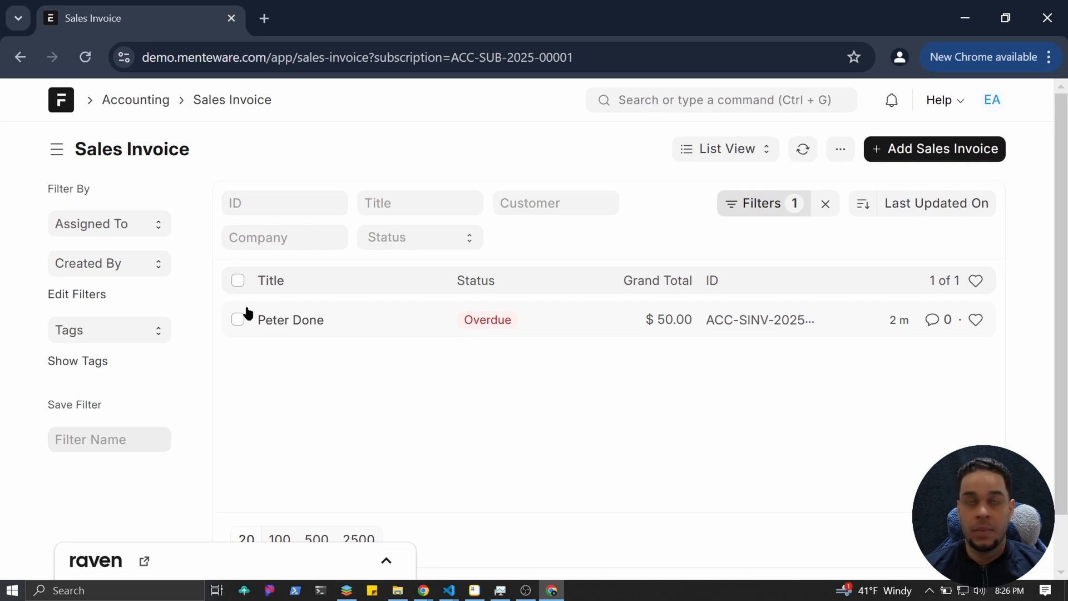
Go through Accounting's Subscription list and open subscription ACC-SUB-2025-00001.
{"action": "left_click", "coordinate": [135, 101]}
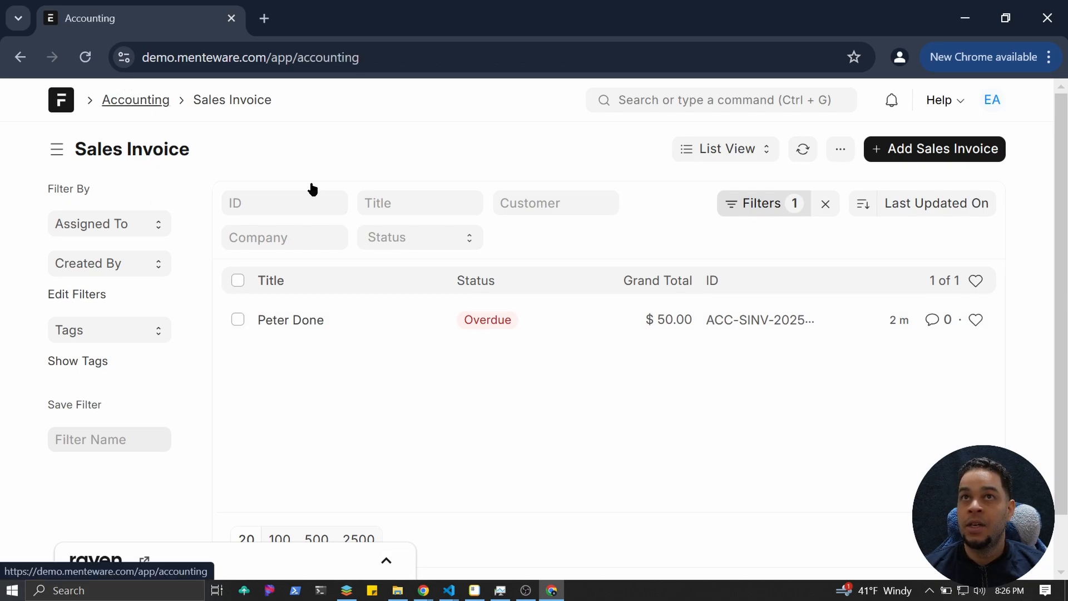
{"action": "scroll", "coordinate": [501, 379], "scroll_direction": "down", "scroll_amount": 2}
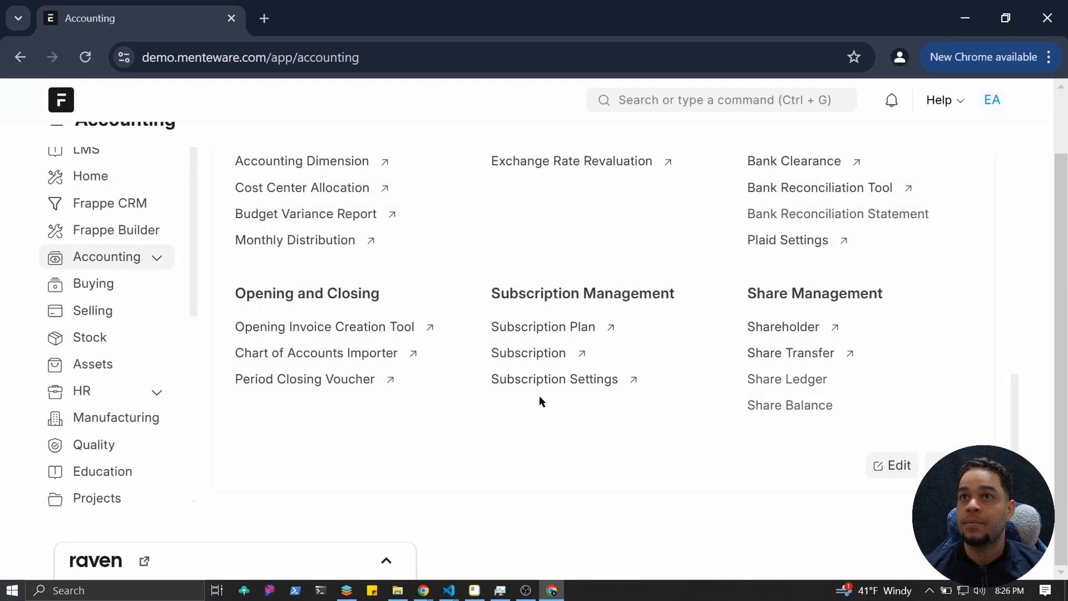
{"action": "left_click", "coordinate": [544, 355]}
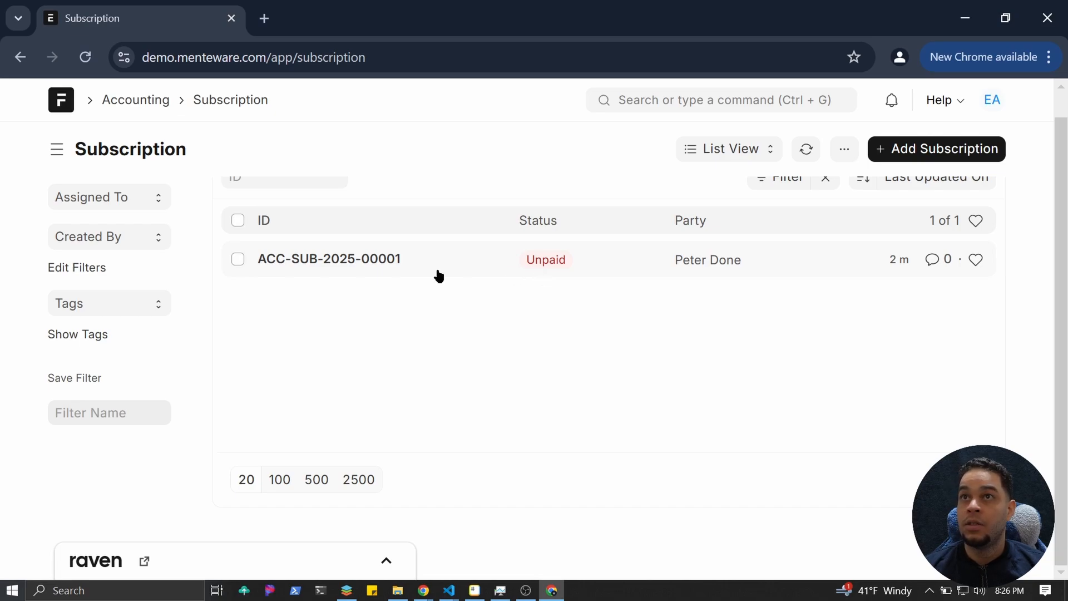
{"action": "left_click", "coordinate": [348, 258]}
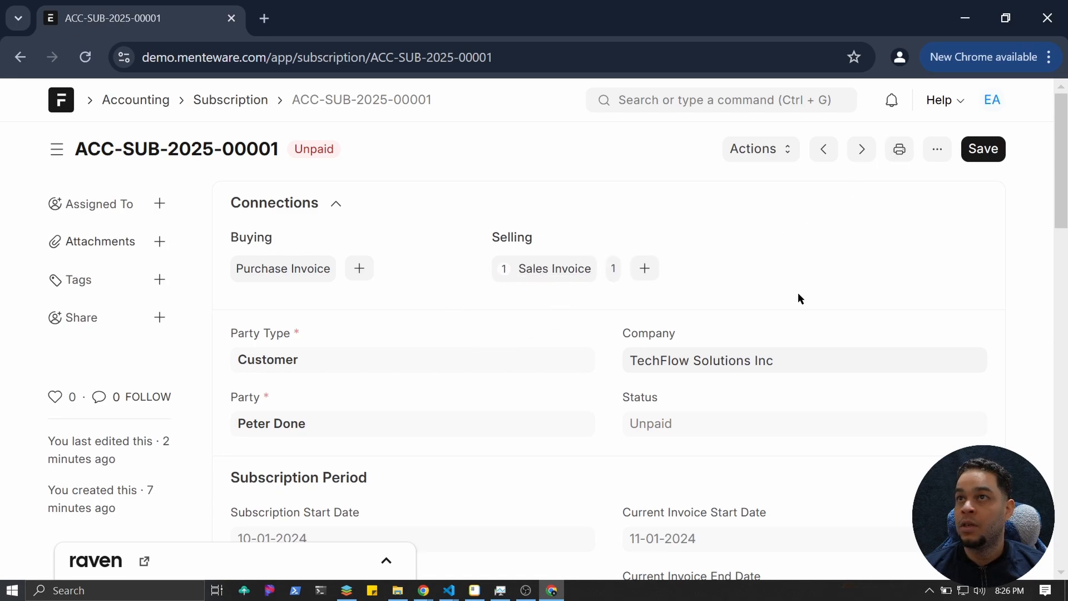
{"action": "scroll", "coordinate": [798, 295], "scroll_direction": "down", "scroll_amount": 3}
Replace the 30 in Days Until Due with 150 on ACC-SUB-2025-00001 and save.
{"action": "left_click", "coordinate": [675, 491]}
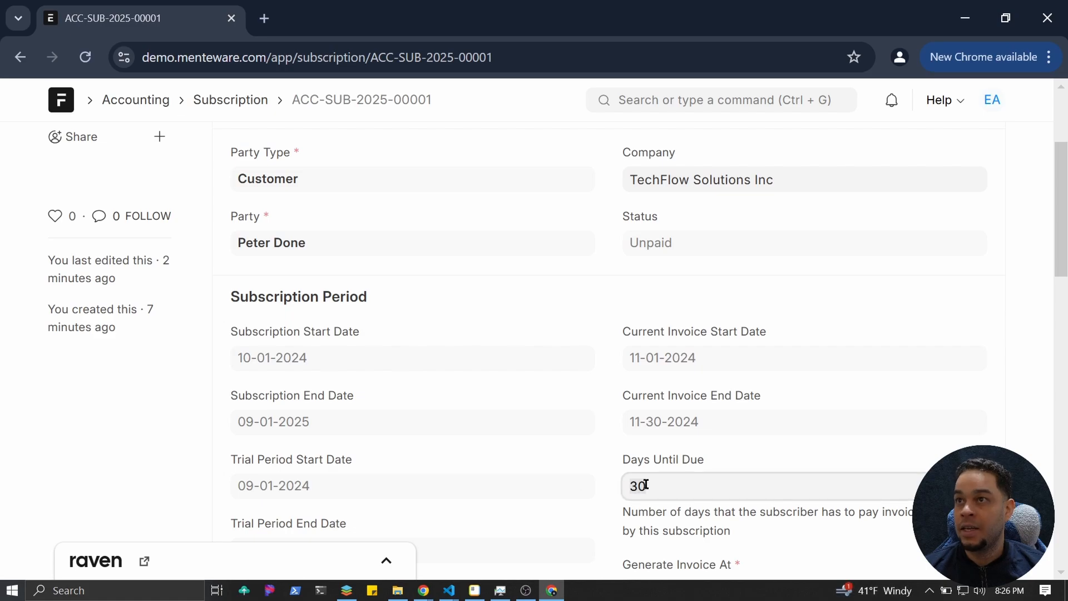
{"action": "left_click", "coordinate": [665, 486]}
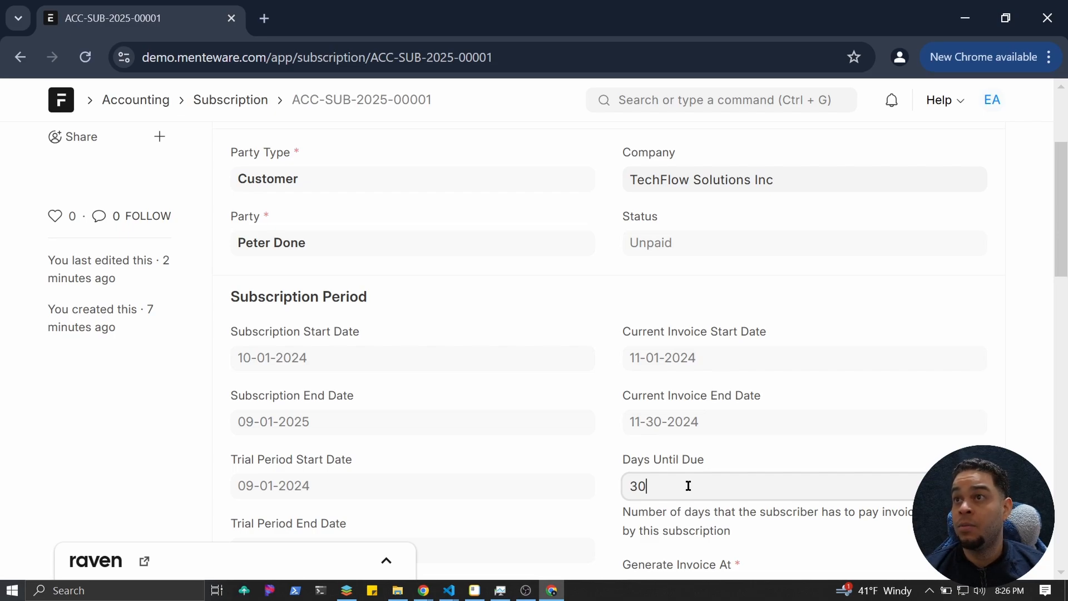
{"action": "key", "text": "BackSpace"}
{"action": "key", "text": "BackSpace"}
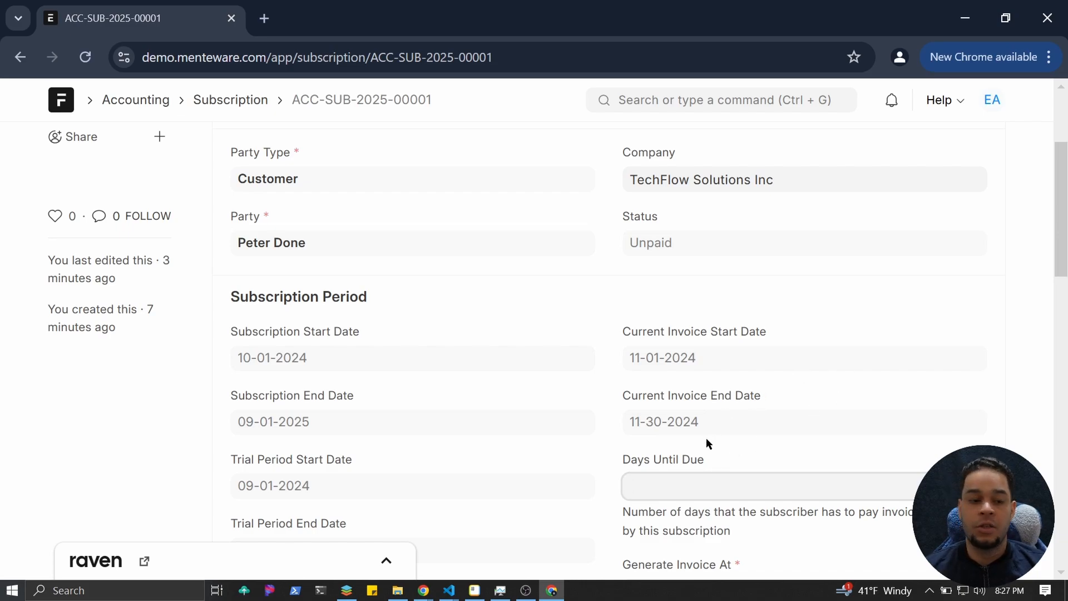
{"action": "left_click", "coordinate": [713, 477]}
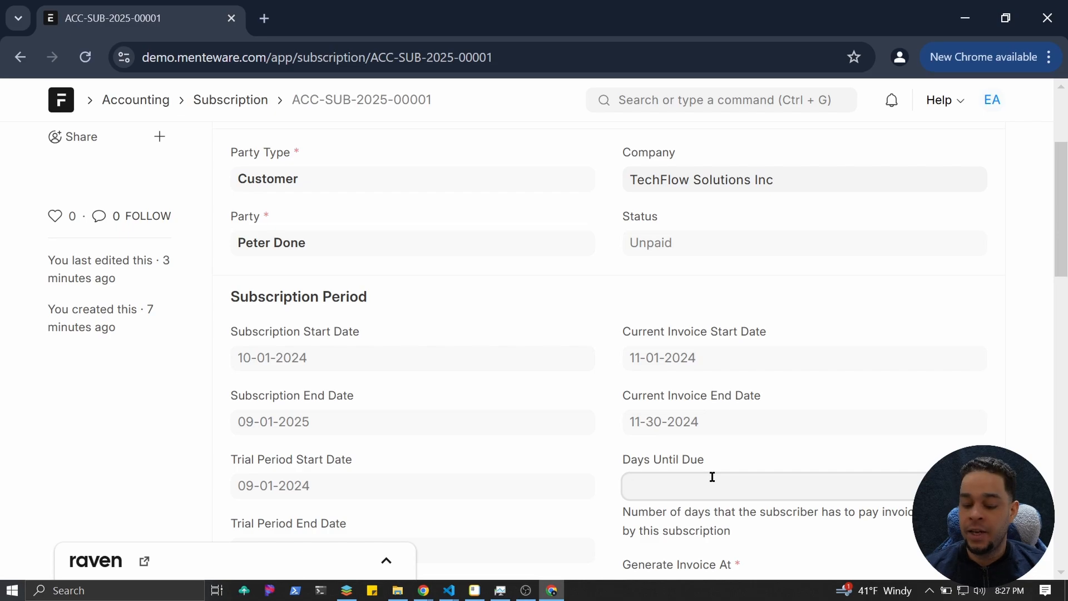
{"action": "type", "text": "150"}
{"action": "scroll", "coordinate": [645, 433], "scroll_direction": "down", "scroll_amount": 5}
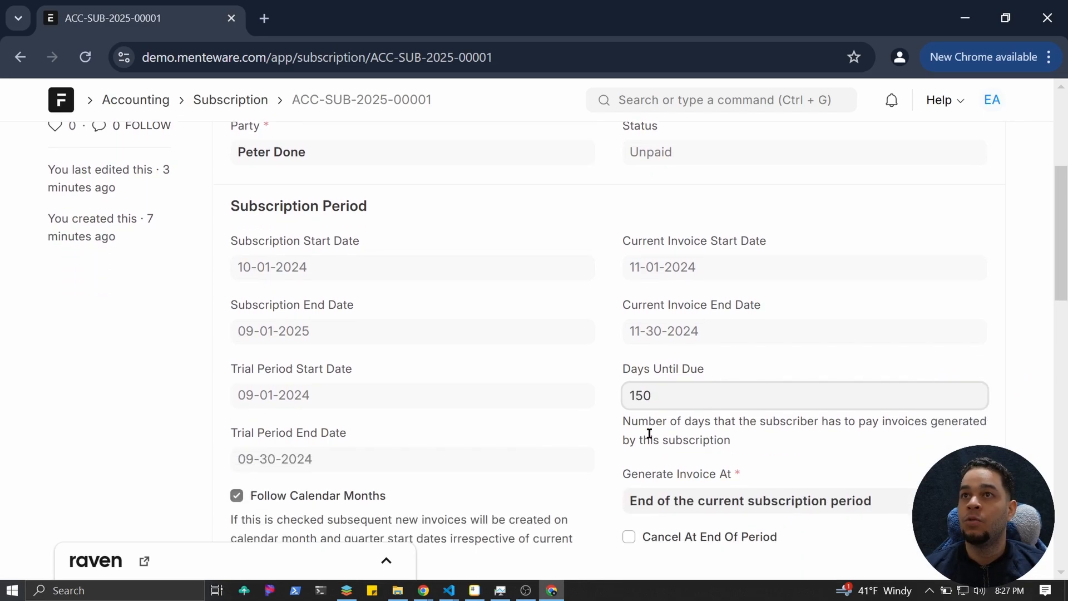
{"action": "scroll", "coordinate": [603, 391], "scroll_direction": "up", "scroll_amount": 8}
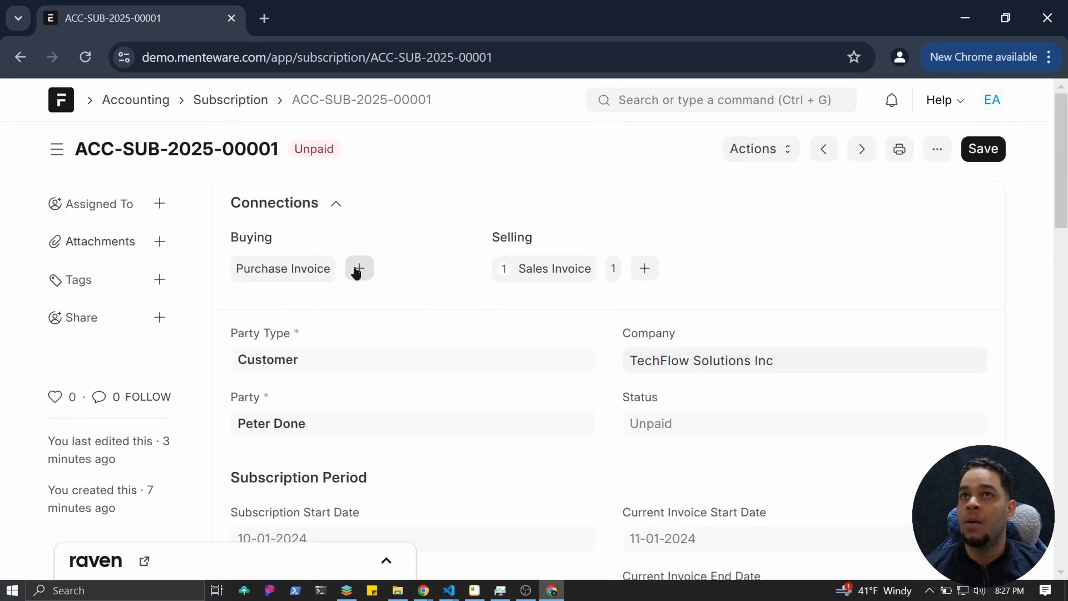
{"action": "left_click", "coordinate": [992, 156]}
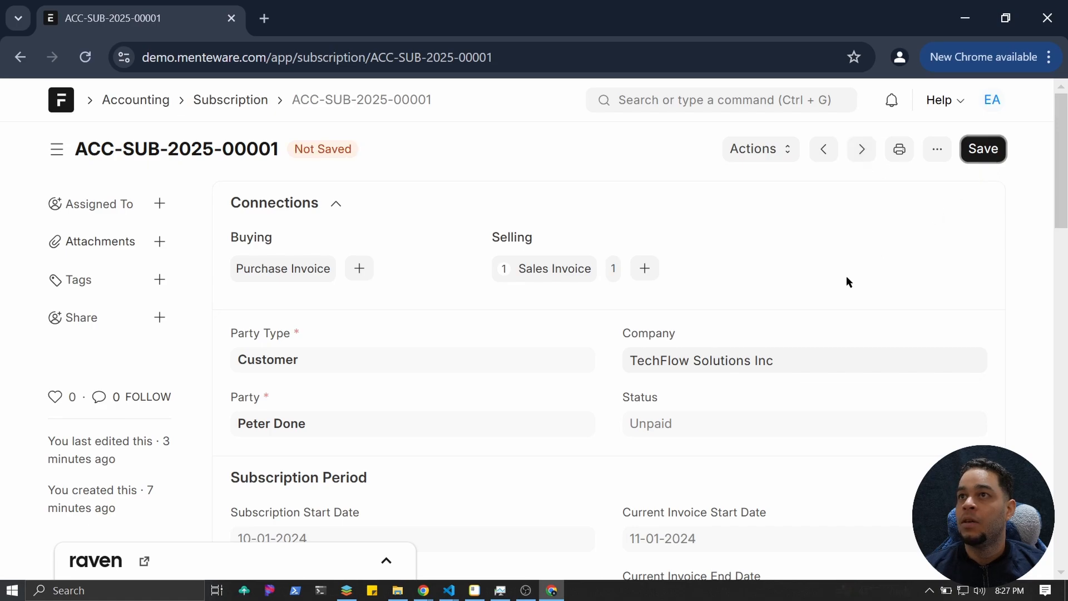
{"action": "scroll", "coordinate": [803, 319], "scroll_direction": "down", "scroll_amount": 3}
{"action": "scroll", "coordinate": [803, 325], "scroll_direction": "up", "scroll_amount": 3}
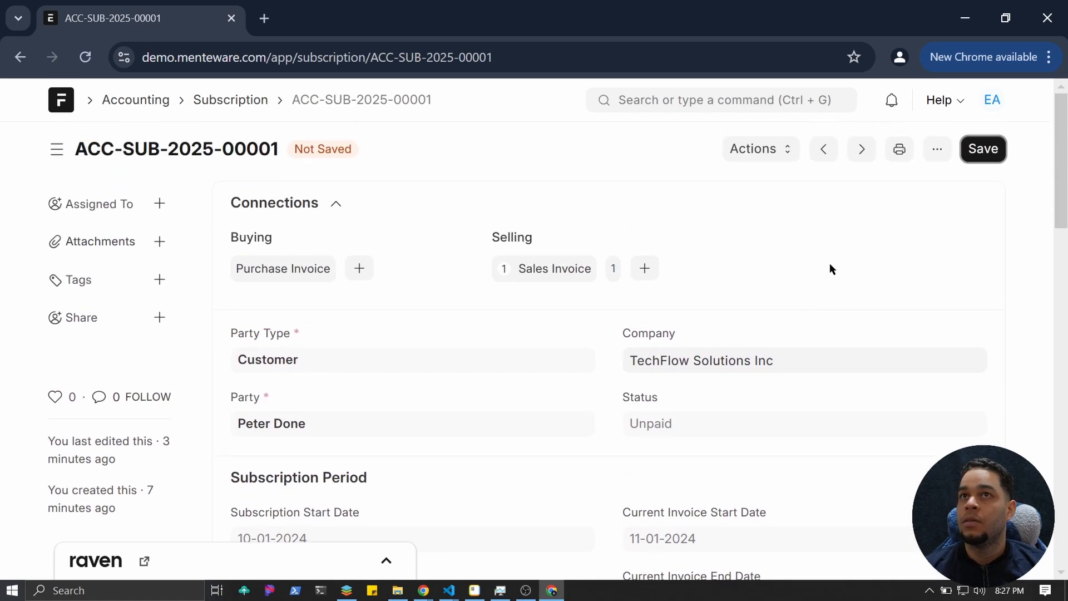
{"action": "left_click", "coordinate": [975, 159]}
Run Force-Fetch Subscription Updates so the subscription creates its second sales invoice.
{"action": "scroll", "coordinate": [774, 334], "scroll_direction": "down", "scroll_amount": 2}
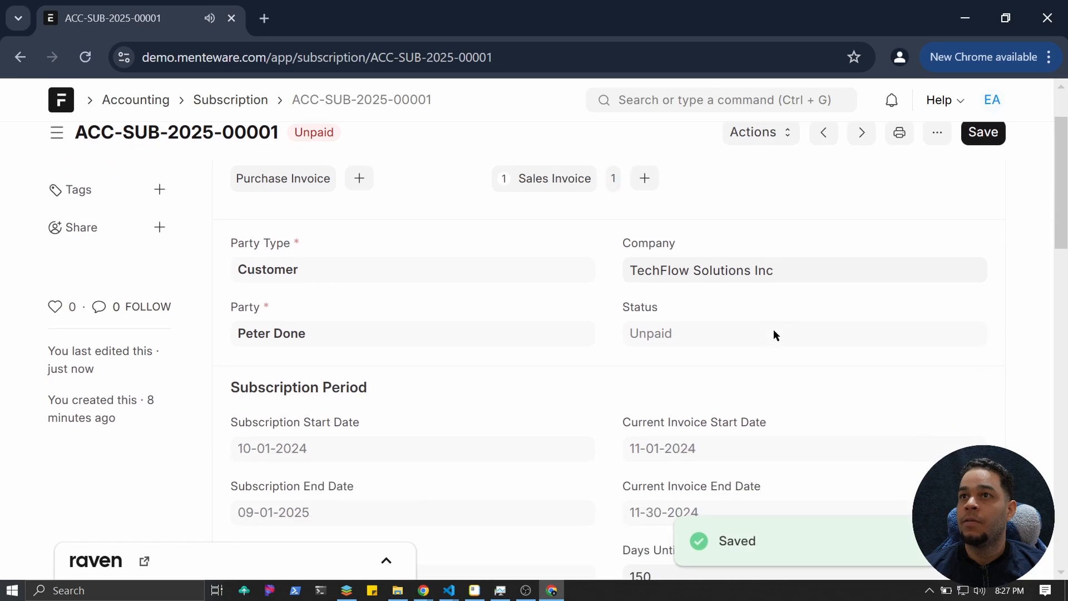
{"action": "scroll", "coordinate": [774, 334], "scroll_direction": "down", "scroll_amount": 3}
{"action": "scroll", "coordinate": [658, 408], "scroll_direction": "up", "scroll_amount": 5}
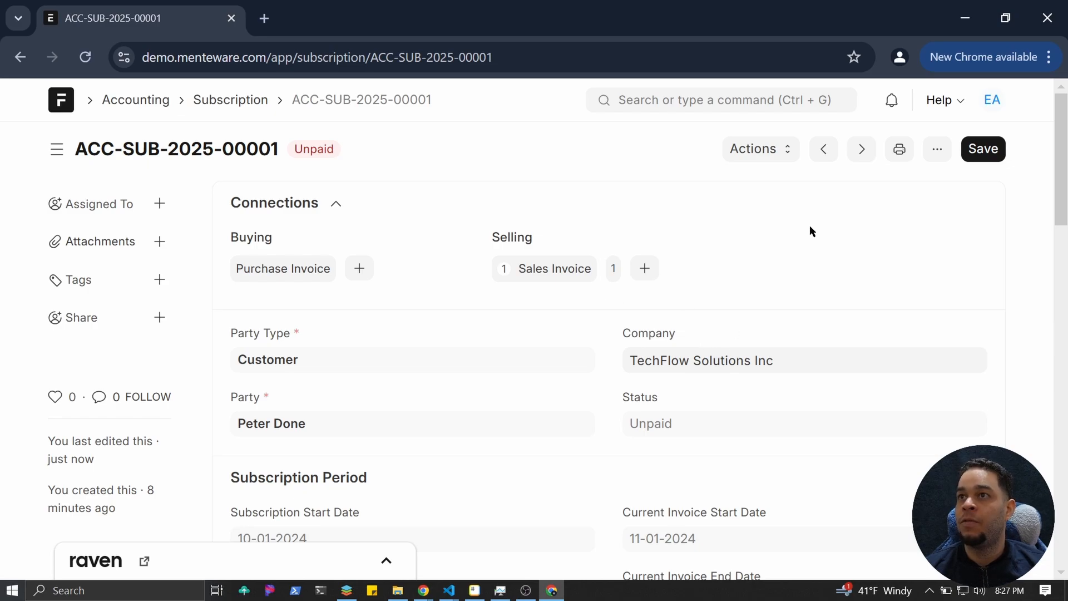
{"action": "left_click", "coordinate": [782, 155]}
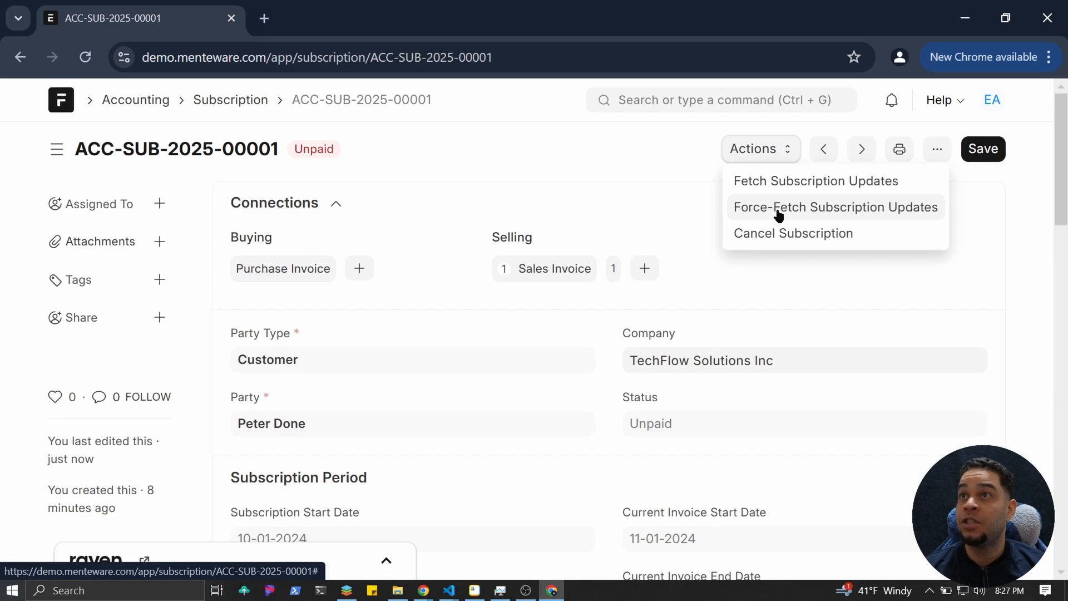
{"action": "left_click", "coordinate": [780, 214]}
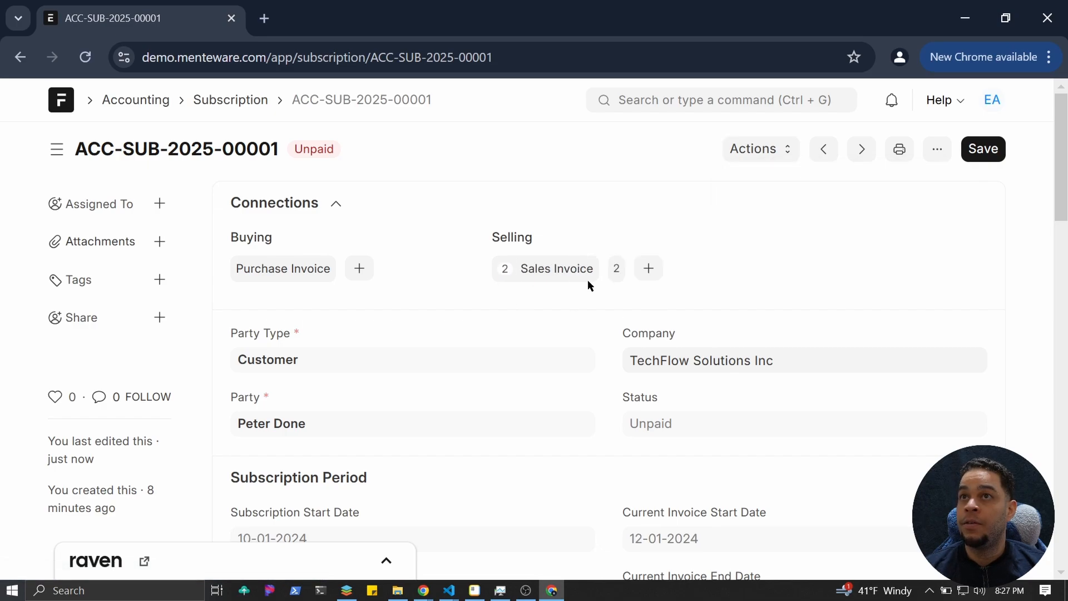
Open the linked unpaid $50.00 invoice ACC-SINV-2025-00002 and scroll through its items.
{"action": "left_click", "coordinate": [559, 275]}
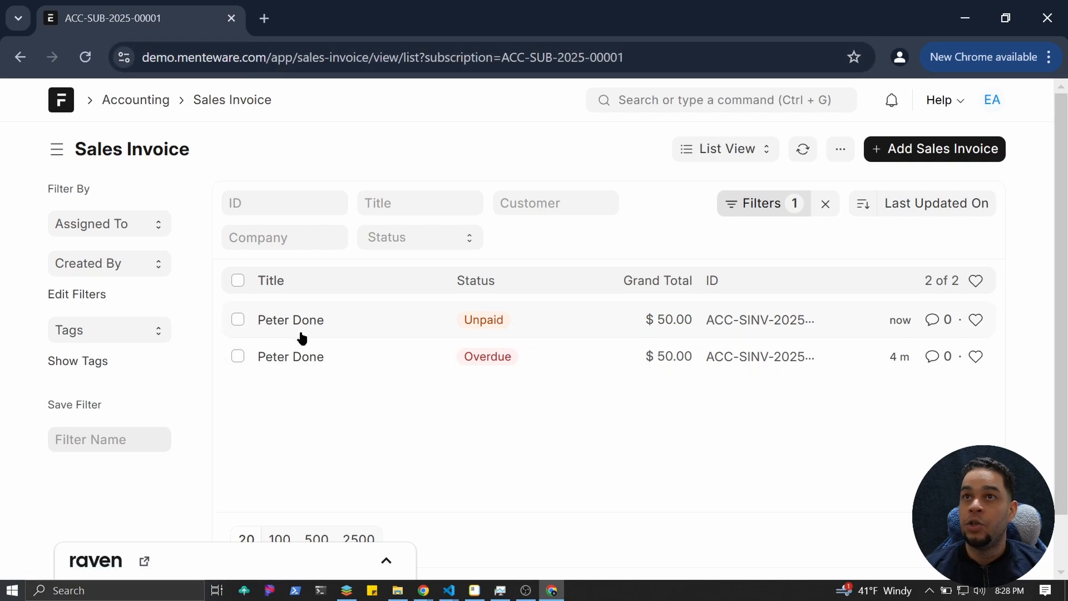
{"action": "mouse_move", "coordinate": [465, 366]}
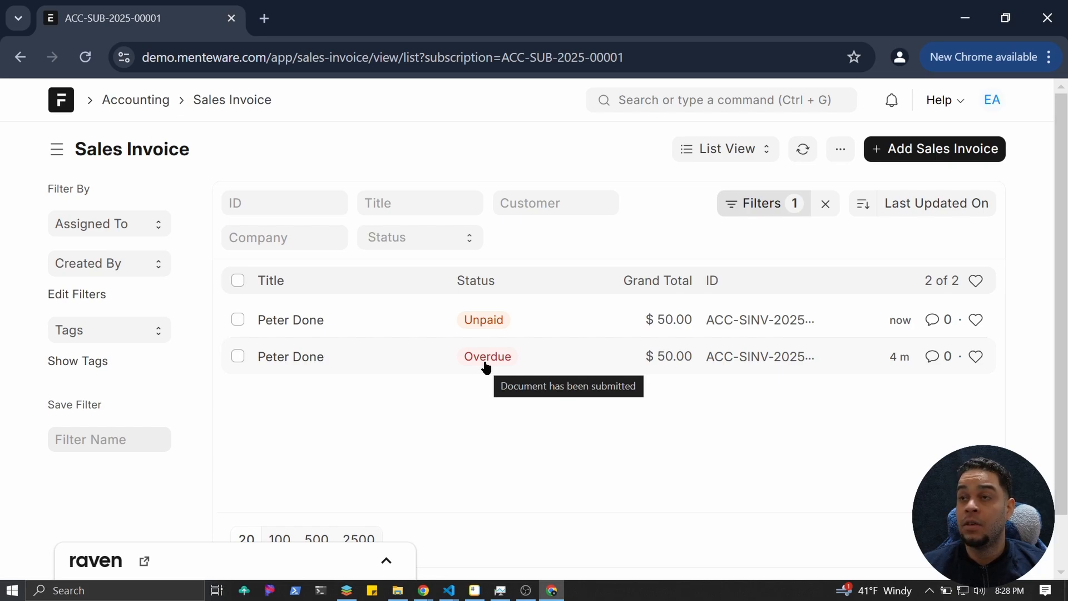
{"action": "left_click", "coordinate": [308, 322]}
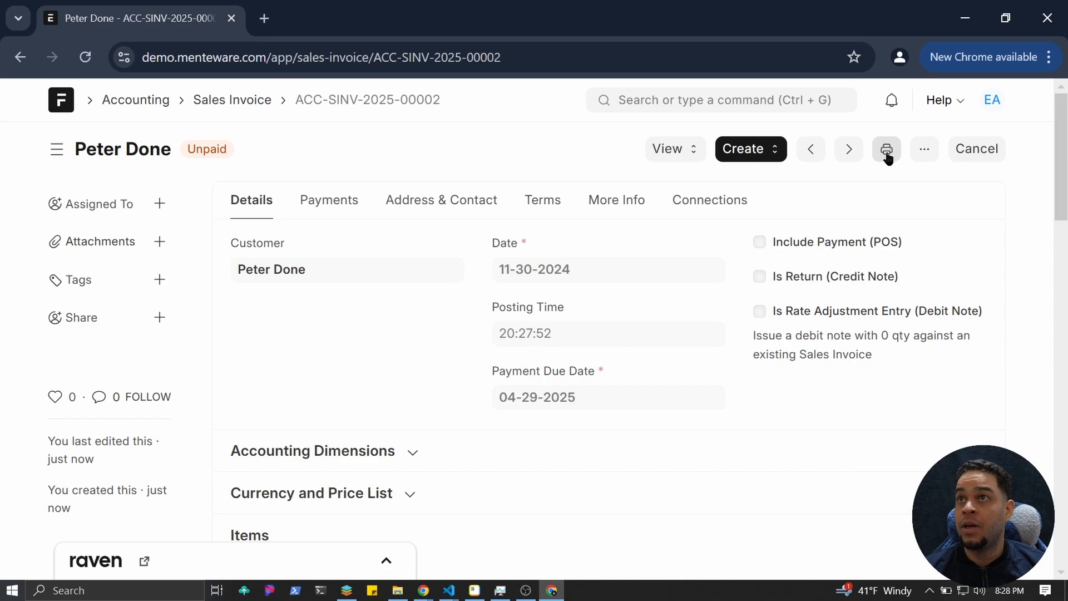
{"action": "scroll", "coordinate": [819, 262], "scroll_direction": "down", "scroll_amount": 20}
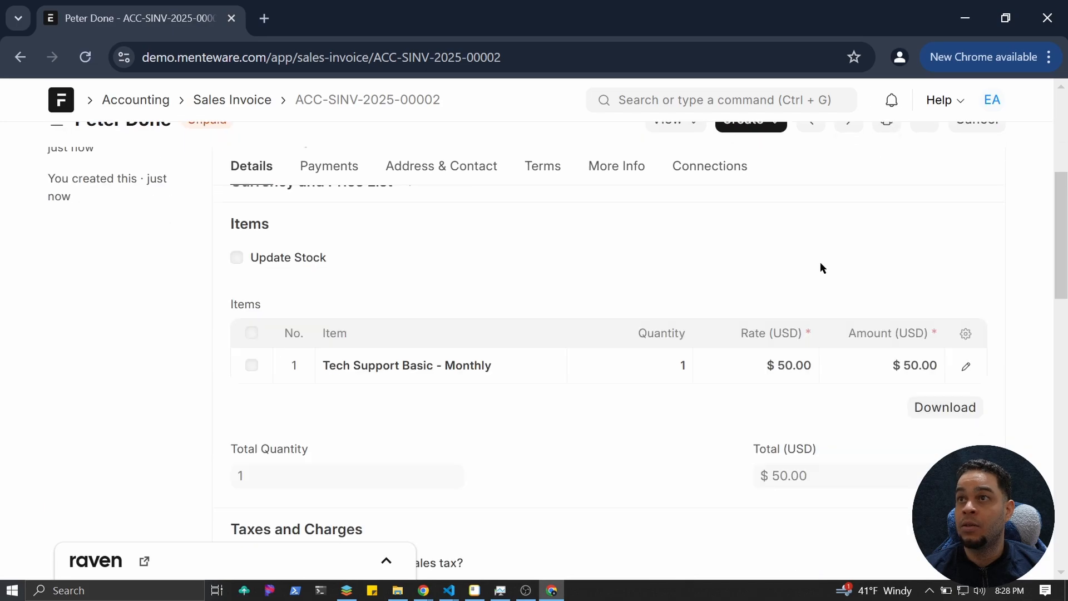
{"action": "scroll", "coordinate": [820, 263], "scroll_direction": "down", "scroll_amount": 1}
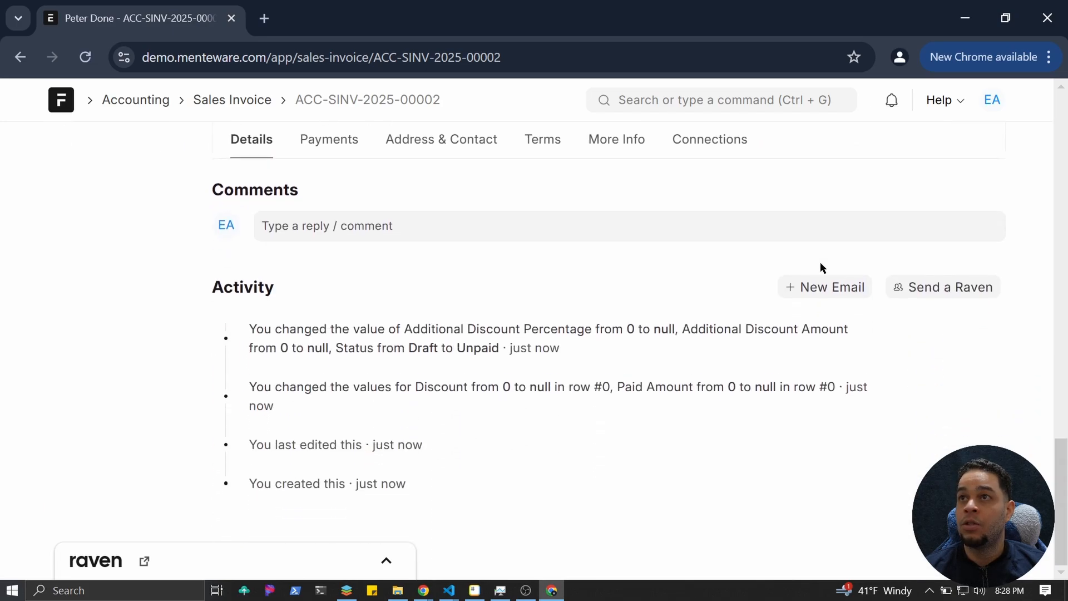
Draft a new email for the invoice, adding the suggested recipient and attaching the printed invoice.
{"action": "left_click", "coordinate": [835, 301]}
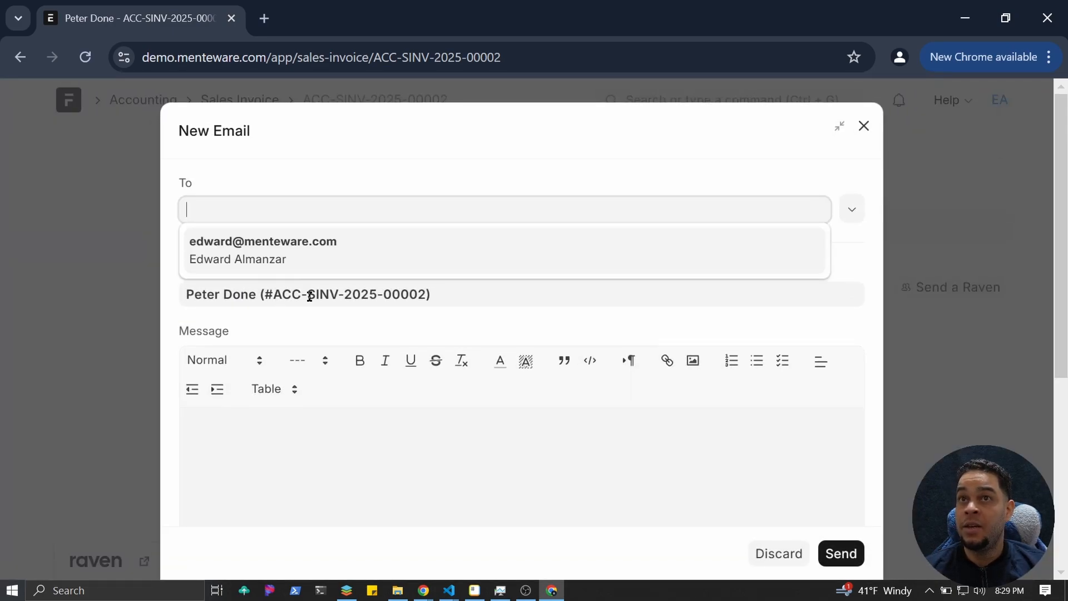
{"action": "scroll", "coordinate": [308, 295], "scroll_direction": "down", "scroll_amount": 2}
{"action": "scroll", "coordinate": [274, 219], "scroll_direction": "up", "scroll_amount": 2}
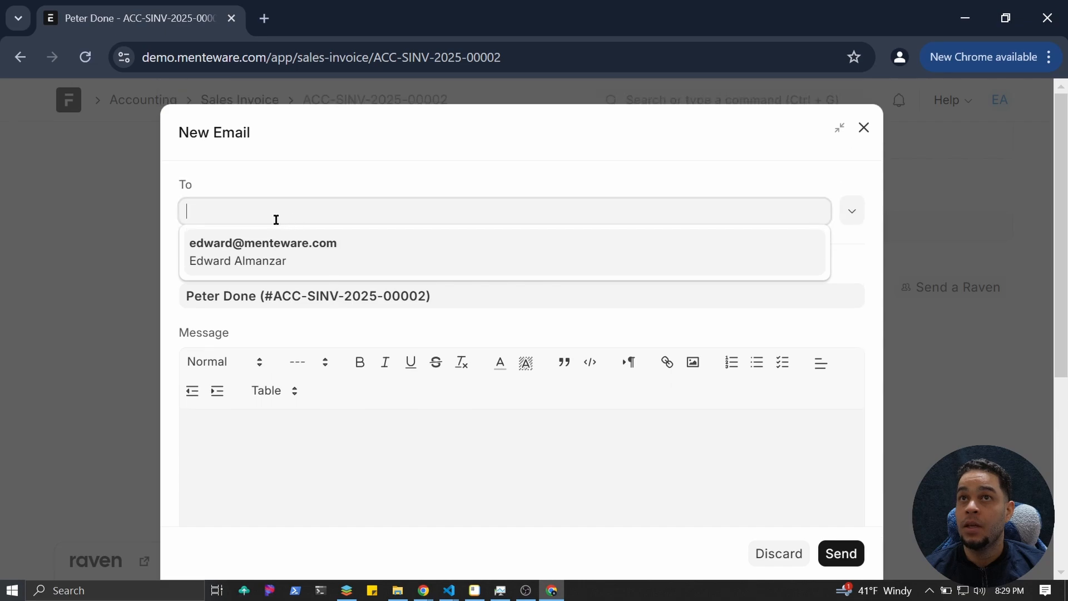
{"action": "left_click", "coordinate": [345, 250]}
{"action": "scroll", "coordinate": [298, 291], "scroll_direction": "down", "scroll_amount": 2}
{"action": "scroll", "coordinate": [284, 234], "scroll_direction": "down", "scroll_amount": 5}
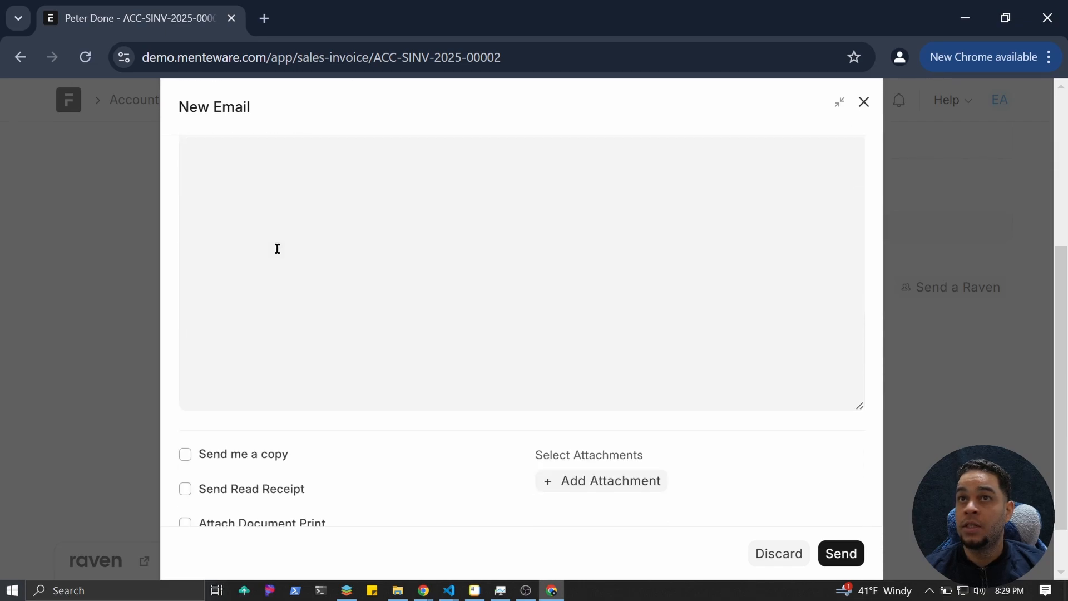
{"action": "scroll", "coordinate": [334, 279], "scroll_direction": "down", "scroll_amount": 1}
{"action": "scroll", "coordinate": [371, 313], "scroll_direction": "down", "scroll_amount": 1}
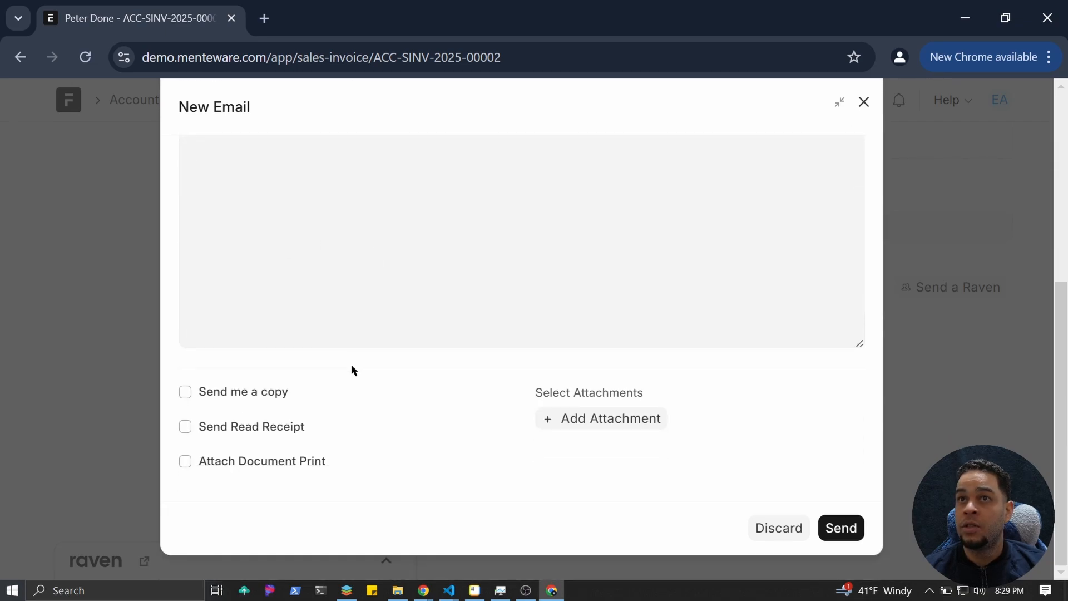
{"action": "left_click", "coordinate": [192, 464]}
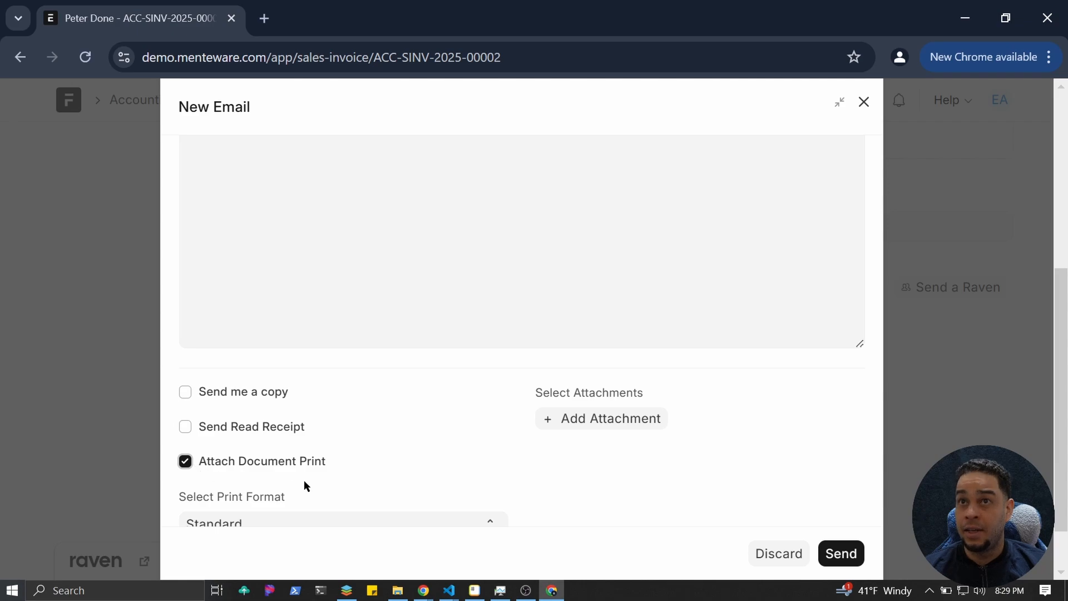
{"action": "scroll", "coordinate": [304, 482], "scroll_direction": "down", "scroll_amount": 3}
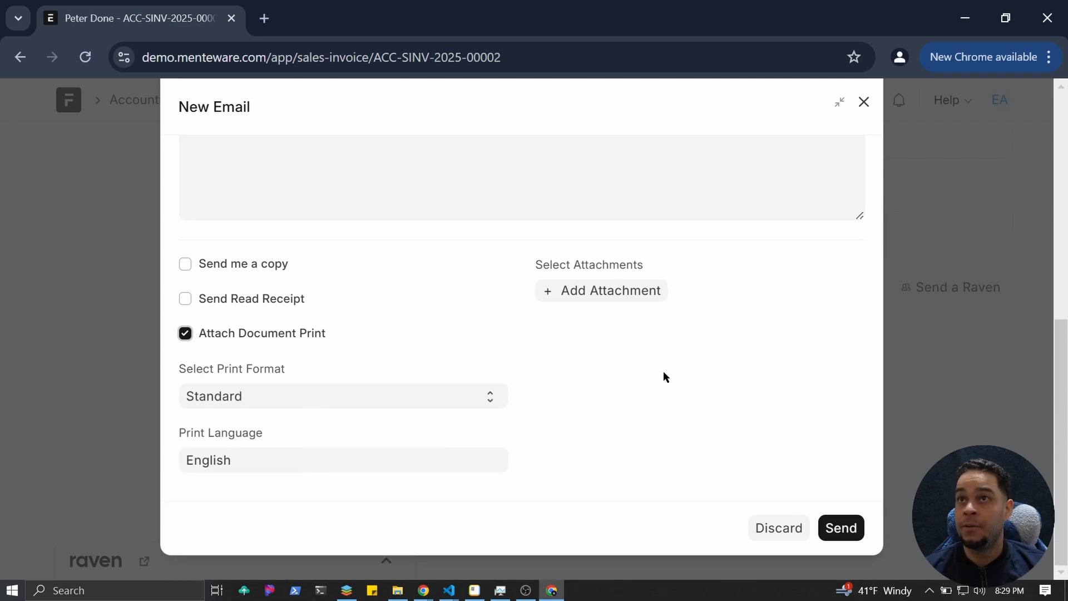
{"action": "scroll", "coordinate": [663, 370], "scroll_direction": "up", "scroll_amount": 8}
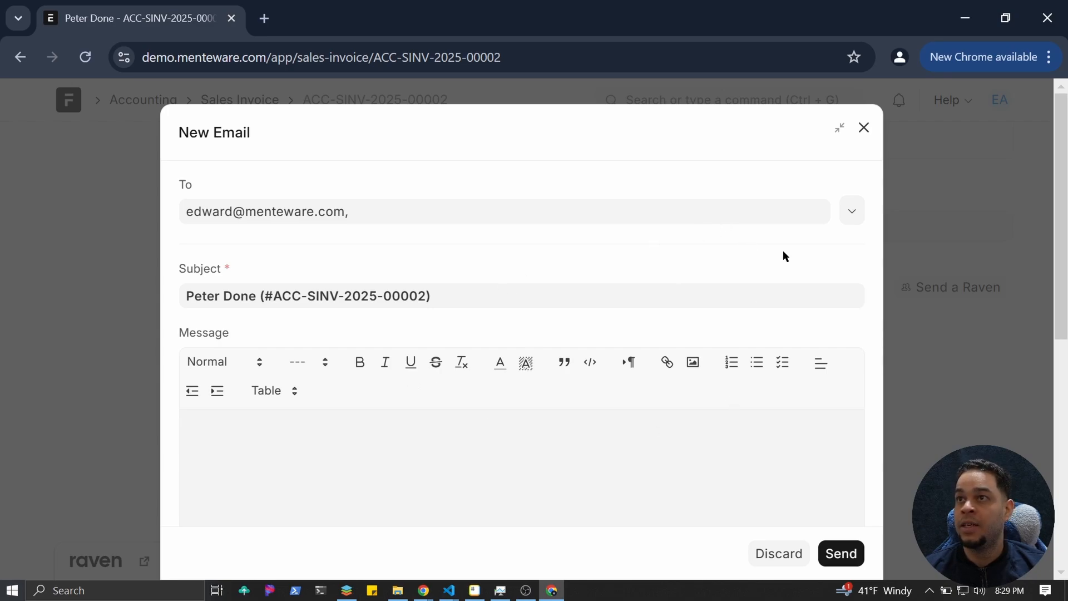
Discard the email draft and scroll back to the top of ACC-SINV-2025-00002.
{"action": "left_click", "coordinate": [866, 128]}
{"action": "scroll", "coordinate": [733, 255], "scroll_direction": "up", "scroll_amount": 10}
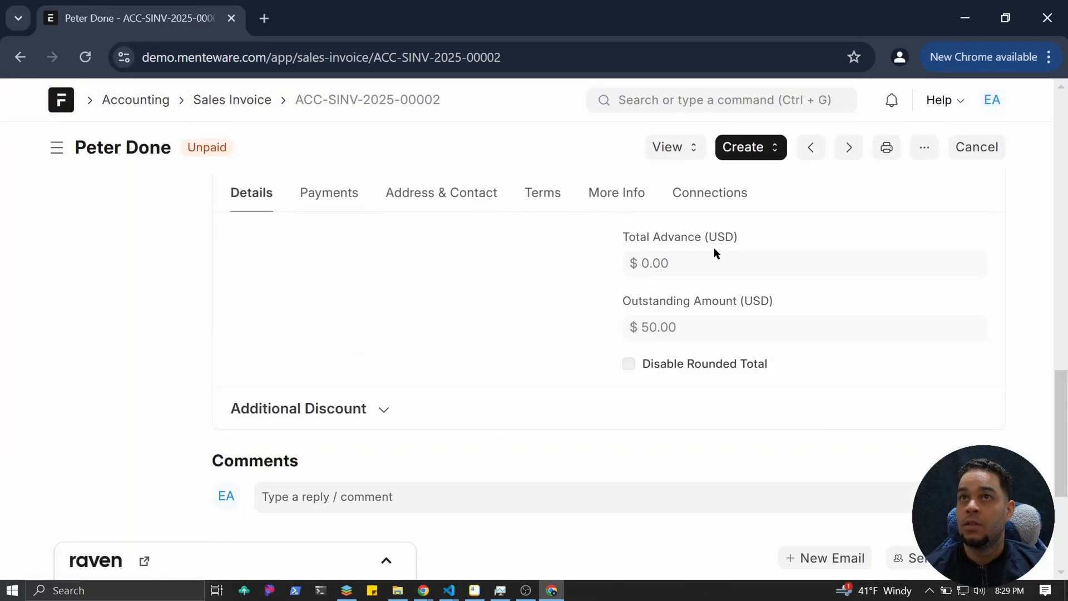
{"action": "scroll", "coordinate": [716, 249], "scroll_direction": "up", "scroll_amount": 15}
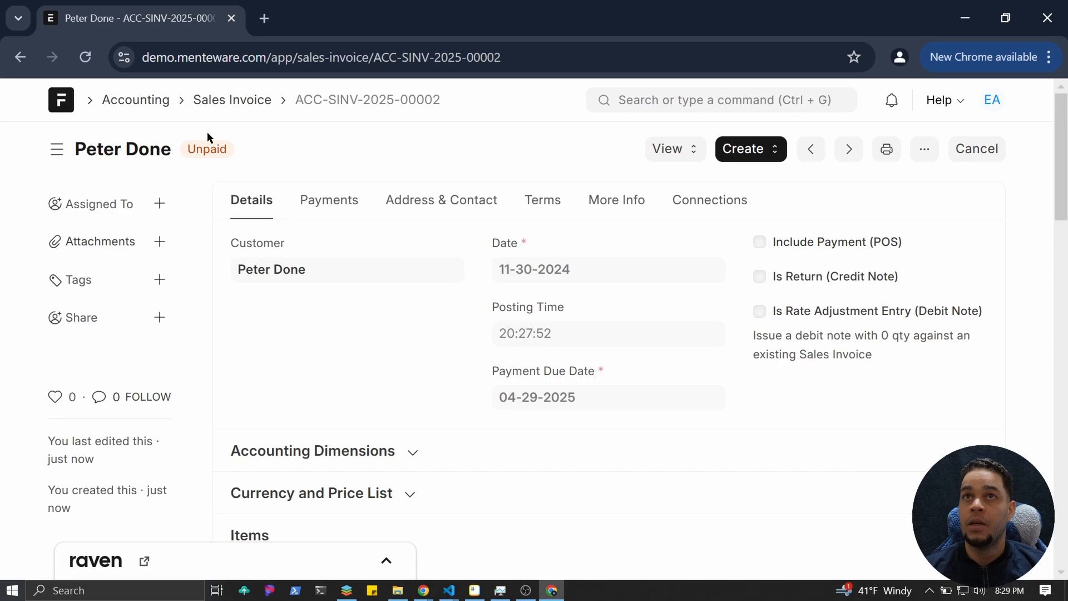
Reopen subscription ACC-SUB-2025-00001 from Accounting's Subscription list.
{"action": "left_click", "coordinate": [147, 101]}
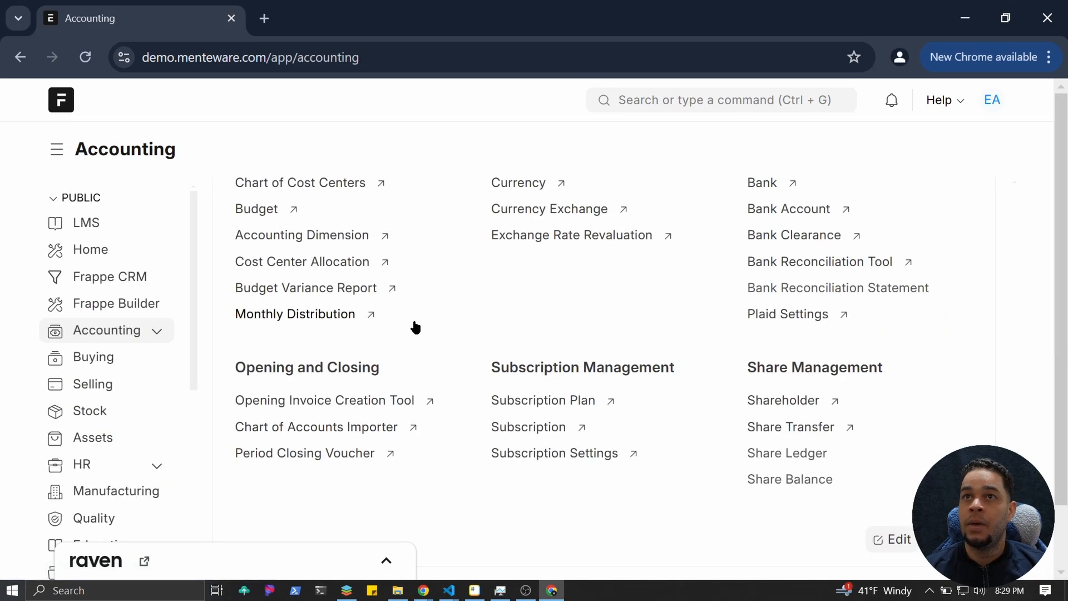
{"action": "scroll", "coordinate": [439, 328], "scroll_direction": "up", "scroll_amount": 2}
{"action": "scroll", "coordinate": [439, 328], "scroll_direction": "down", "scroll_amount": 2}
{"action": "left_click", "coordinate": [553, 431]}
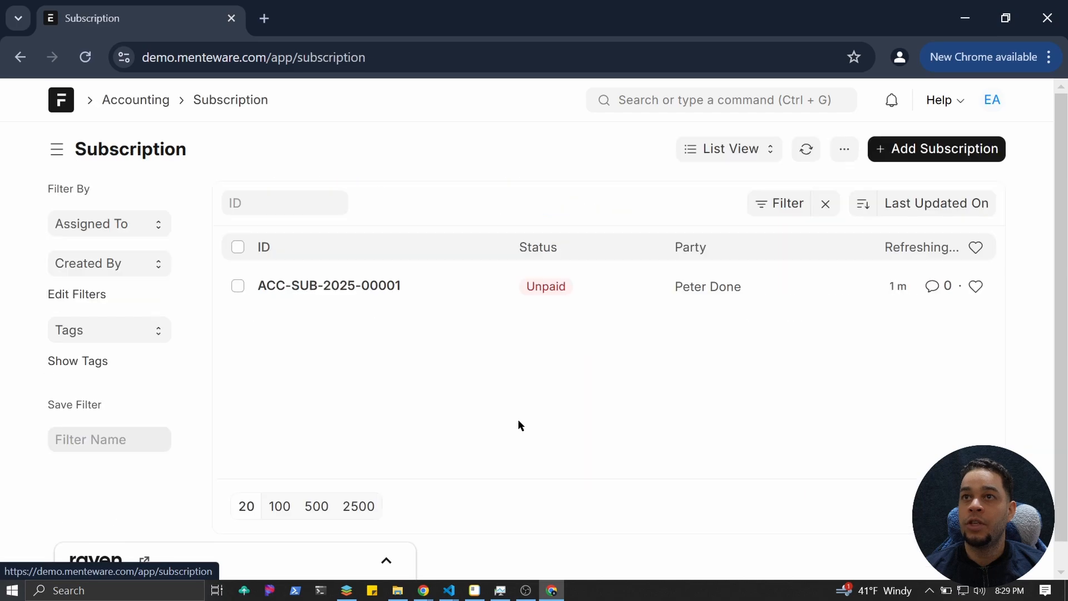
{"action": "left_click", "coordinate": [319, 287]}
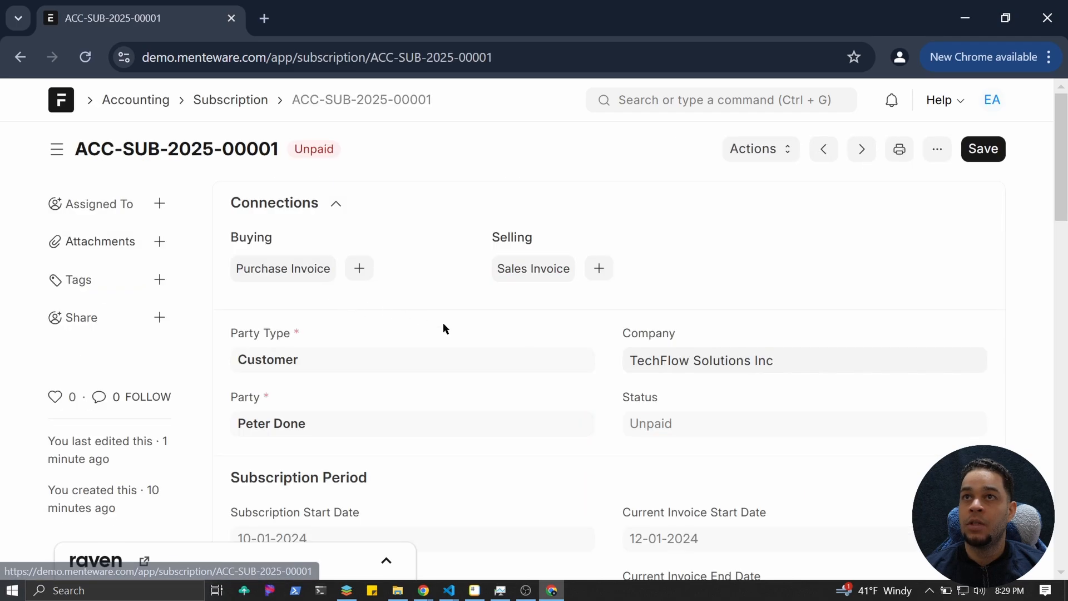
{"action": "scroll", "coordinate": [601, 349], "scroll_direction": "down", "scroll_amount": 2}
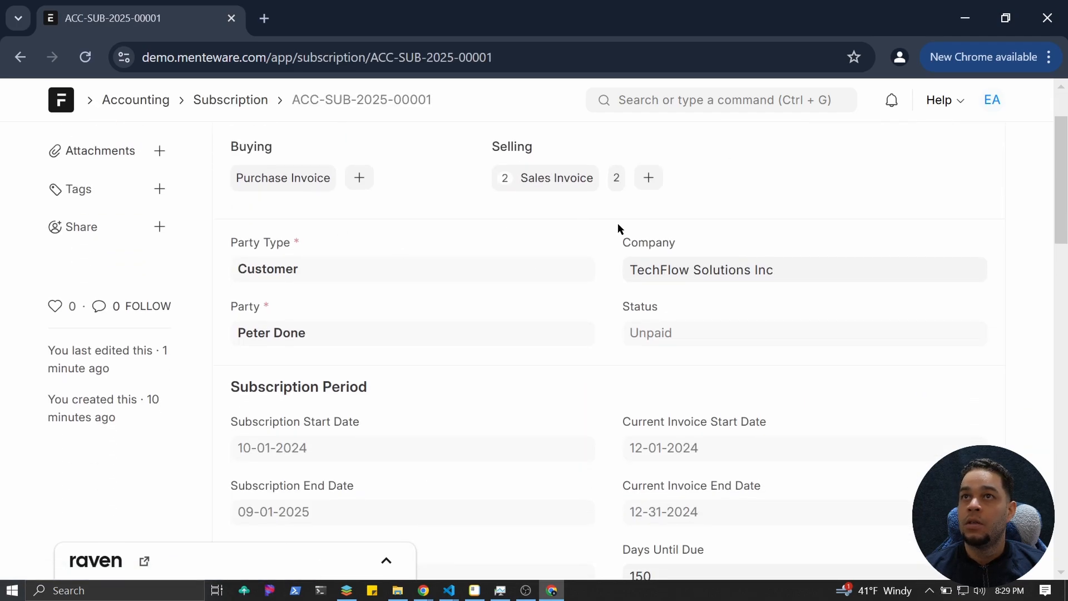
{"action": "scroll", "coordinate": [765, 359], "scroll_direction": "down", "scroll_amount": 4}
{"action": "scroll", "coordinate": [766, 360], "scroll_direction": "down", "scroll_amount": 2}
Change Days Until Due from 150 back to 30 and save the subscription.
{"action": "left_click", "coordinate": [692, 306]}
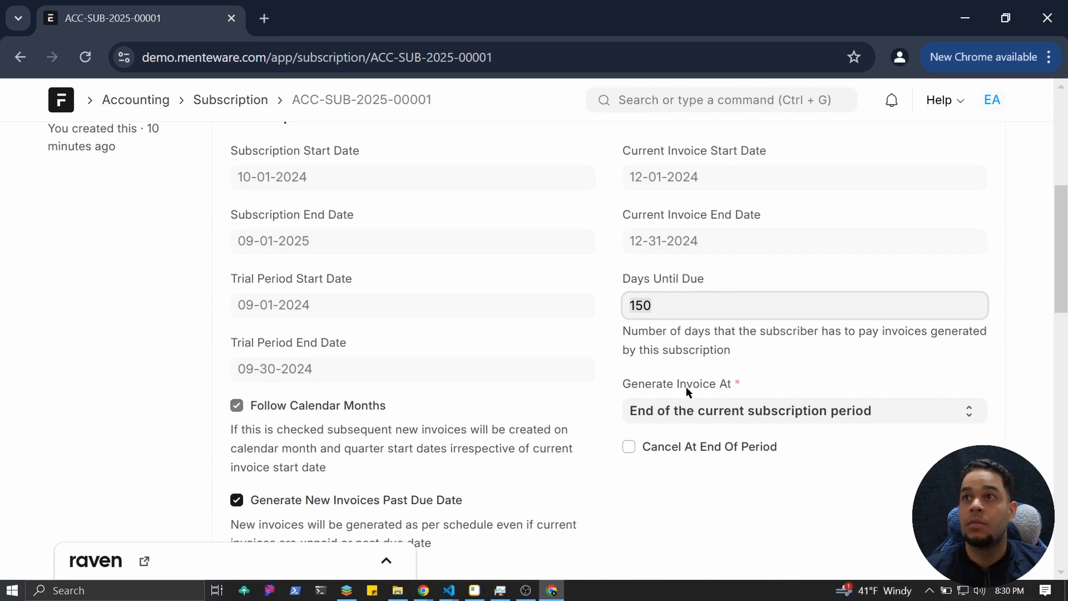
{"action": "left_click", "coordinate": [709, 317]}
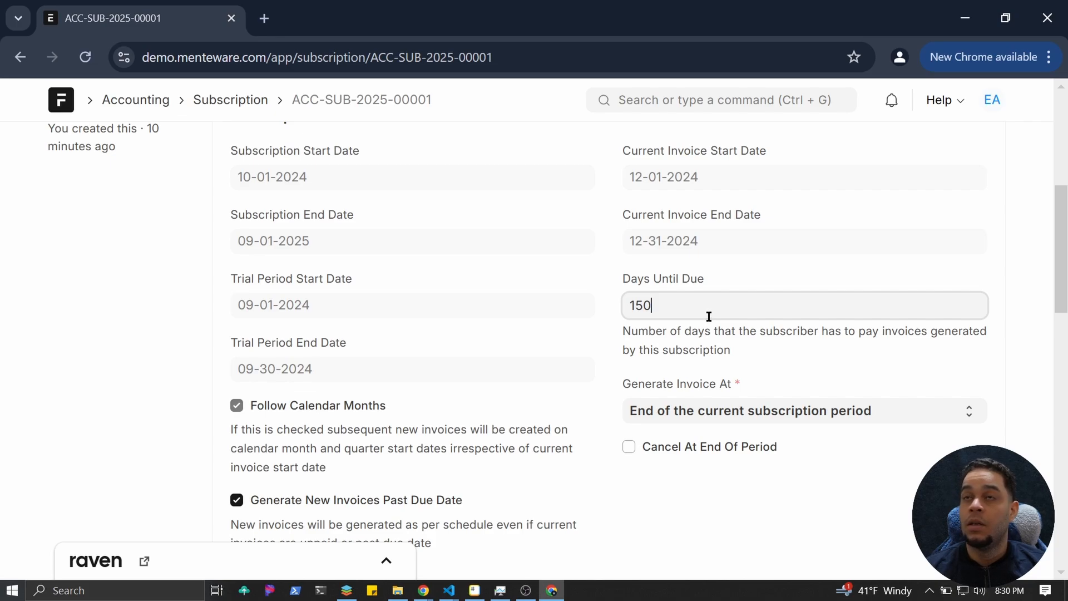
{"action": "key", "text": "BackSpace"}
{"action": "key", "text": "BackSpace"}
{"action": "key", "text": "BackSpace"}
{"action": "type", "text": "30"}
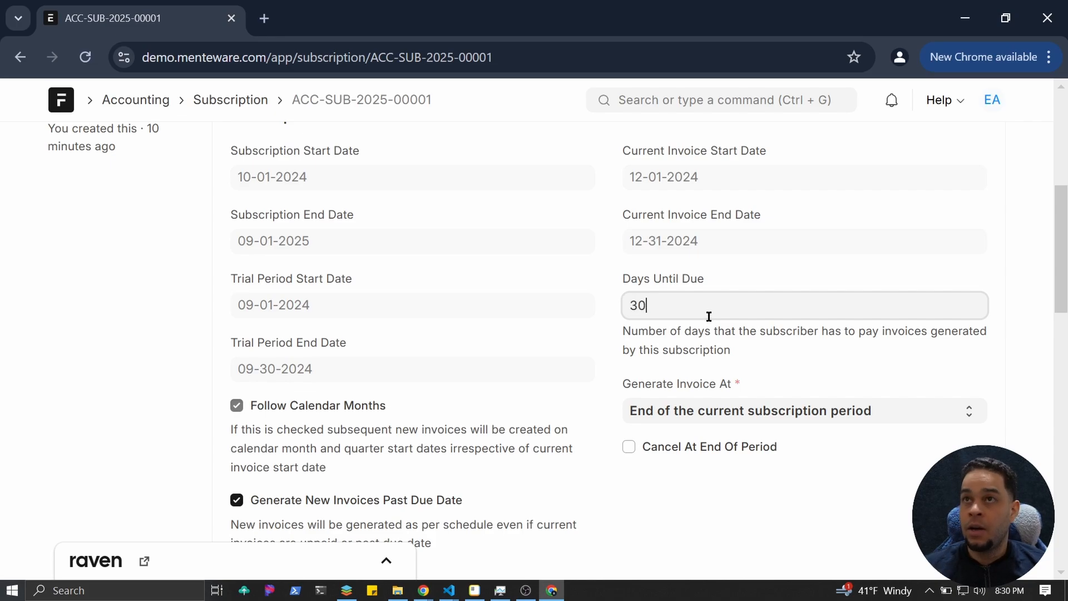
{"action": "left_click", "coordinate": [725, 350]}
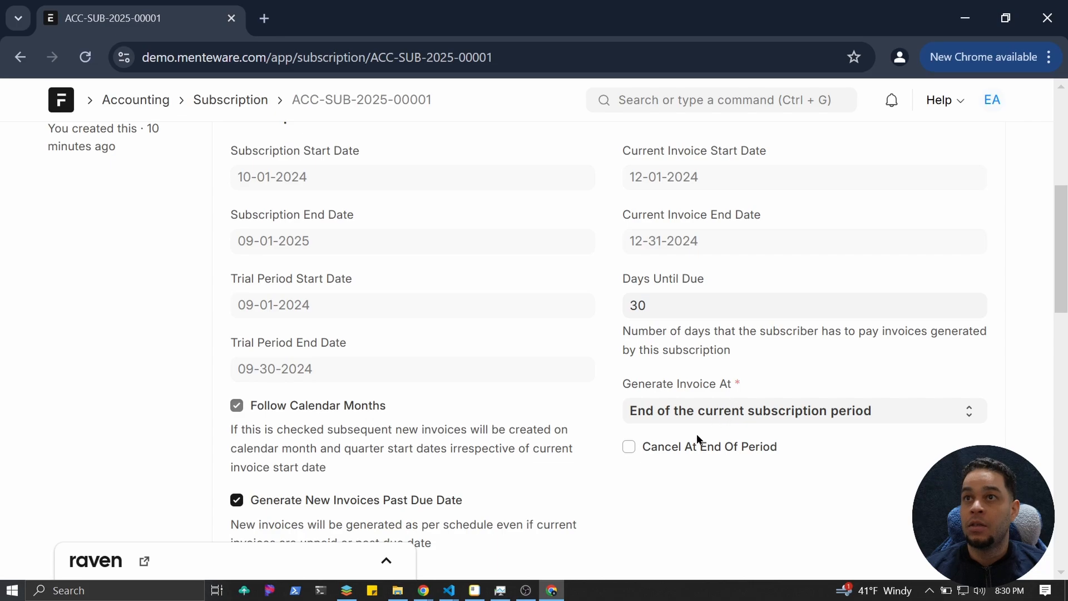
{"action": "scroll", "coordinate": [714, 446], "scroll_direction": "up", "scroll_amount": 5}
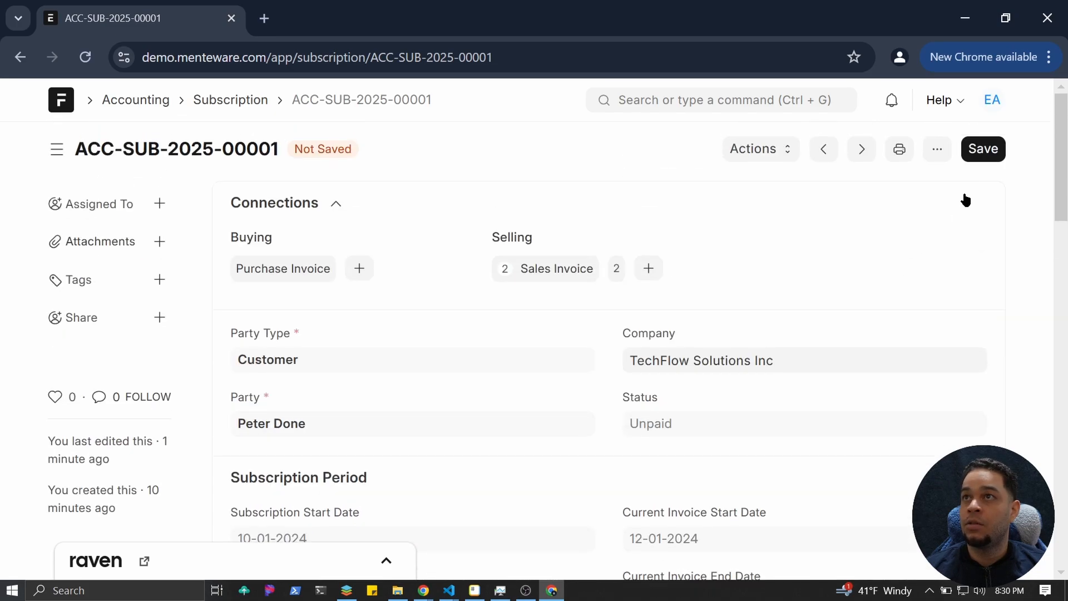
{"action": "left_click", "coordinate": [983, 150]}
{"action": "scroll", "coordinate": [642, 501], "scroll_direction": "down", "scroll_amount": 6}
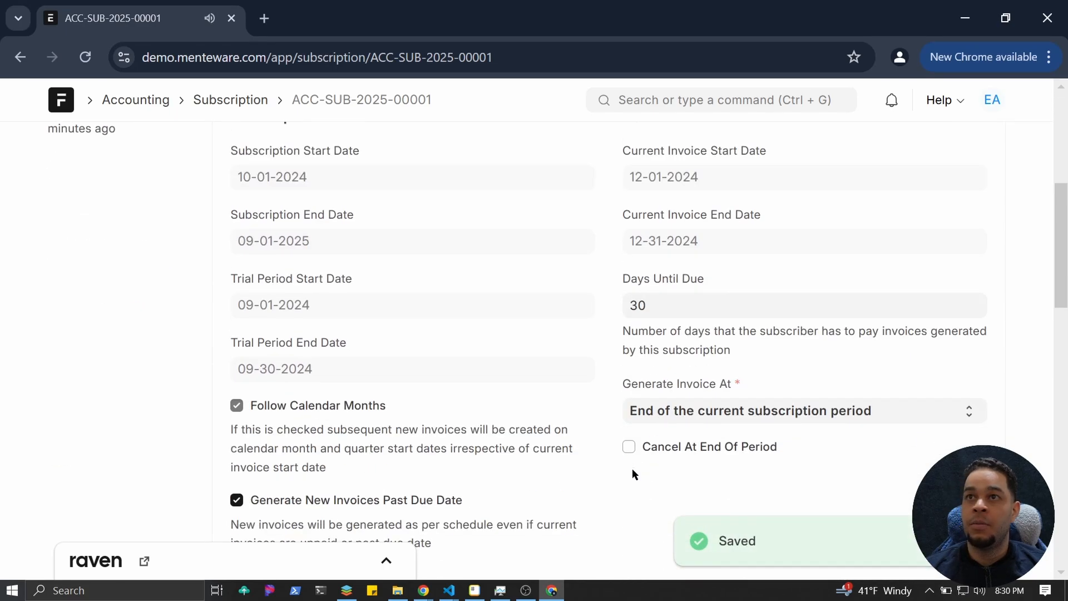
{"action": "scroll", "coordinate": [632, 469], "scroll_direction": "up", "scroll_amount": 6}
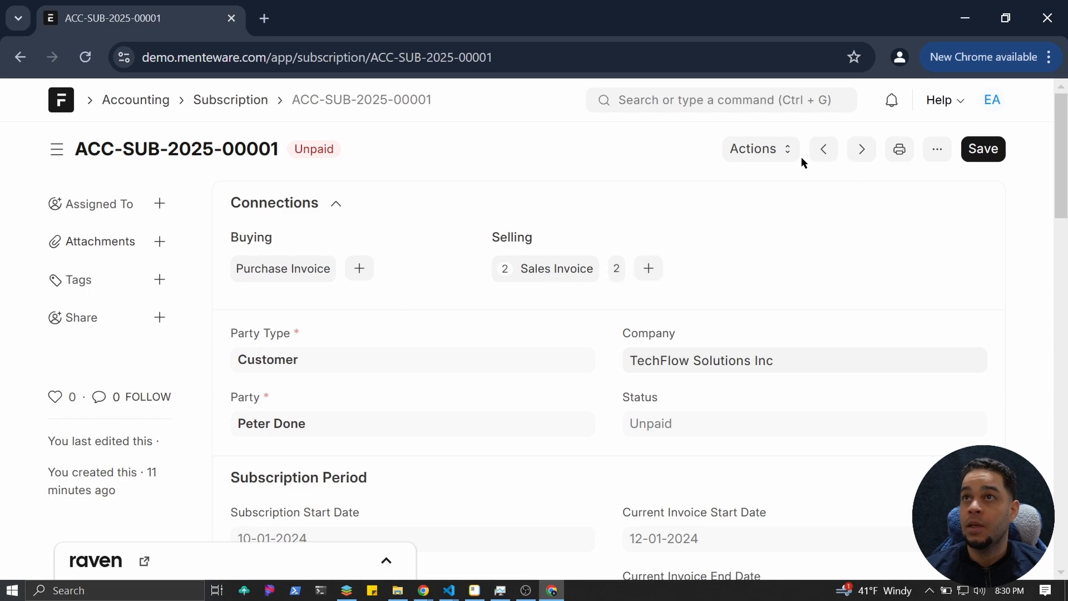
Force-fetch subscription updates three times, then list the five resulting $50.00 sales invoices.
{"action": "left_click", "coordinate": [775, 153]}
{"action": "left_click", "coordinate": [772, 210]}
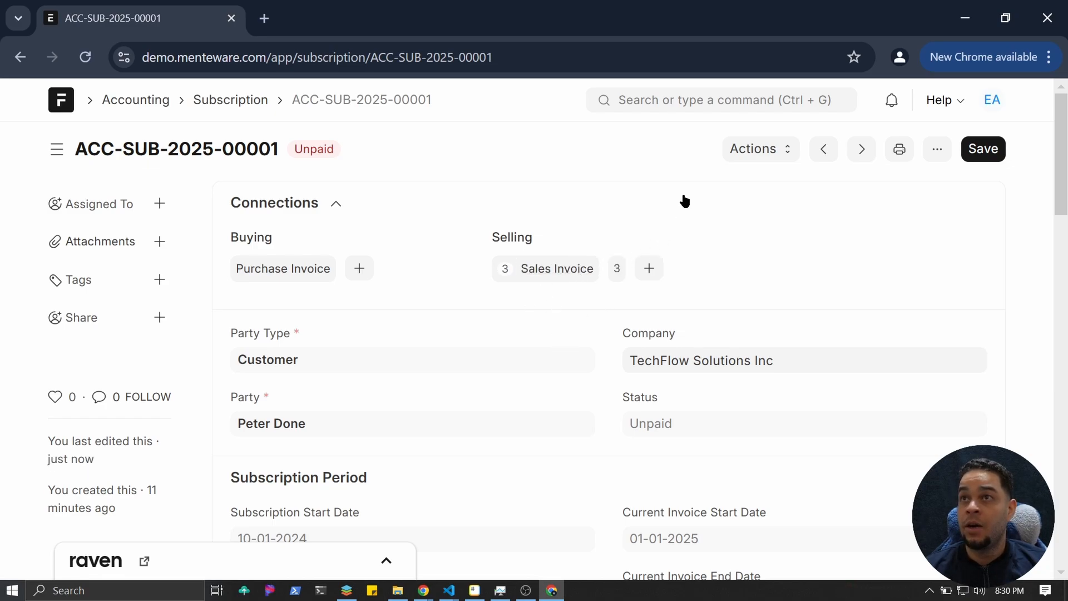
{"action": "left_click", "coordinate": [768, 149]}
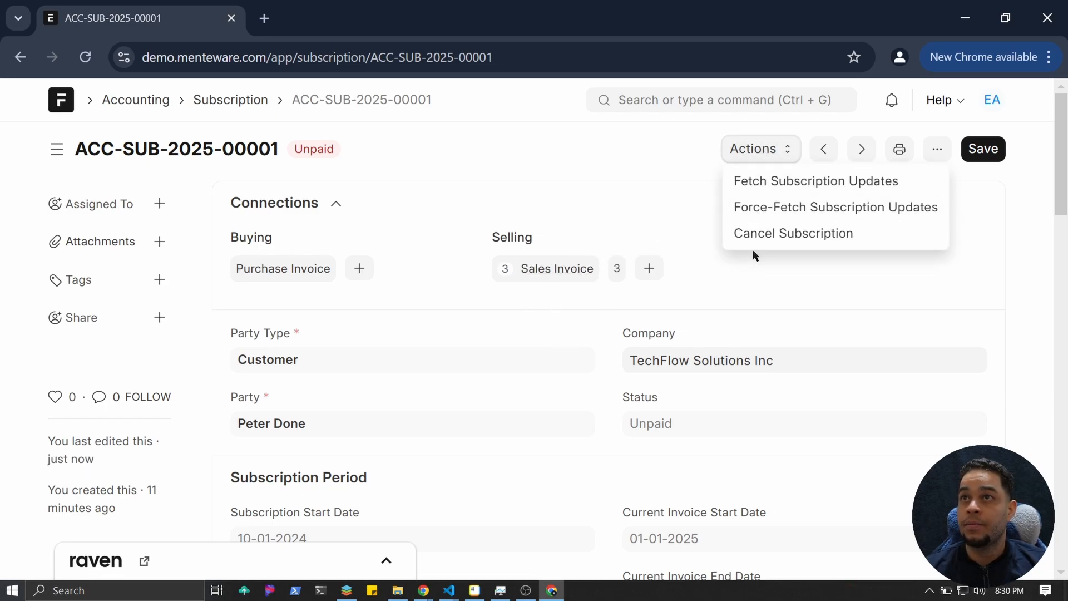
{"action": "left_click", "coordinate": [760, 218]}
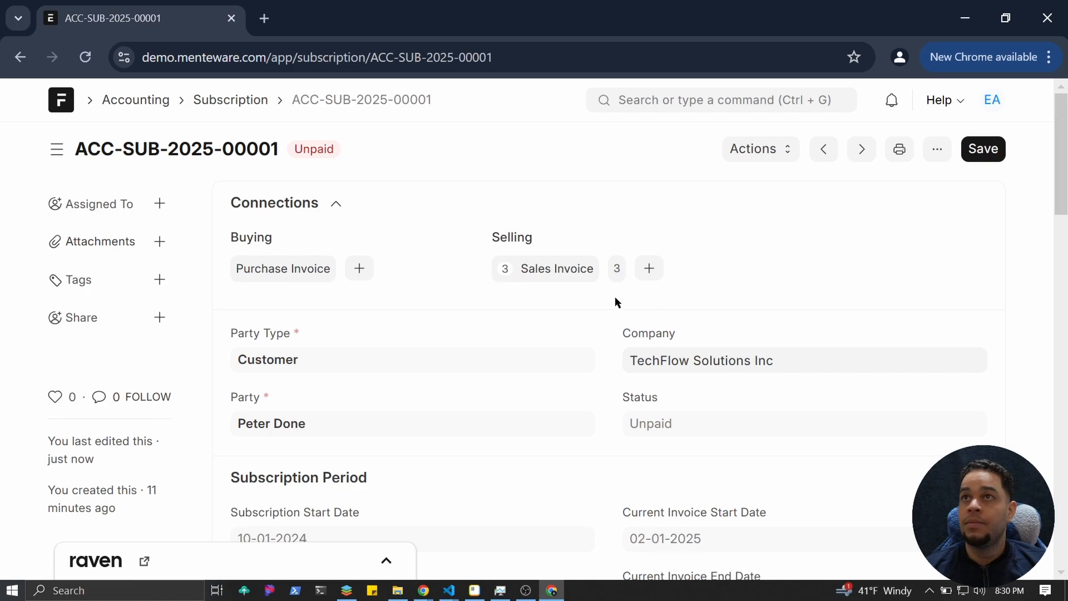
{"action": "left_click", "coordinate": [745, 159]}
{"action": "left_click", "coordinate": [758, 214]}
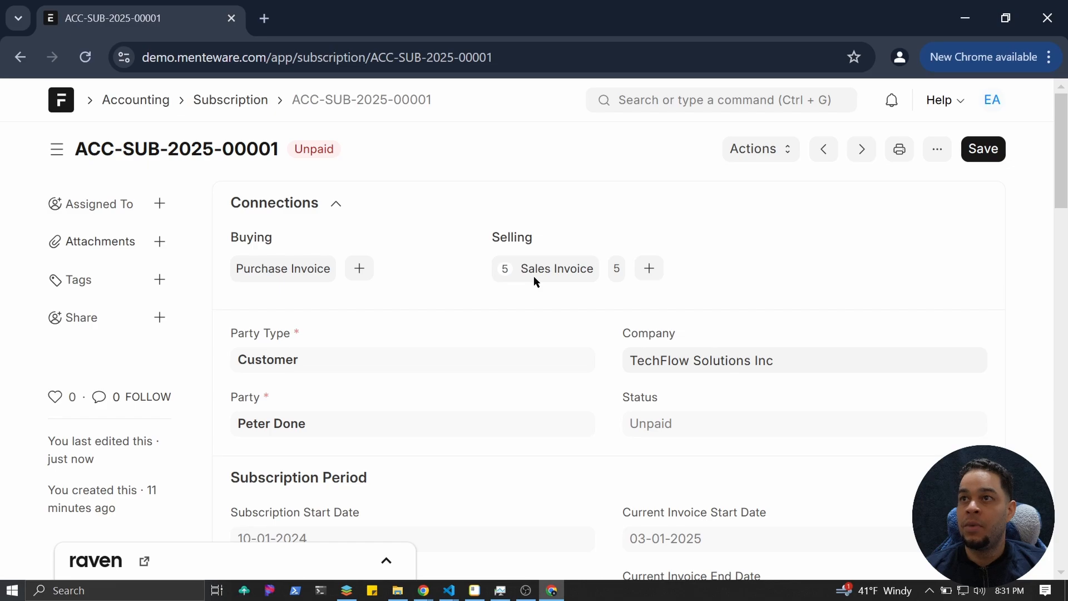
{"action": "left_click", "coordinate": [538, 273]}
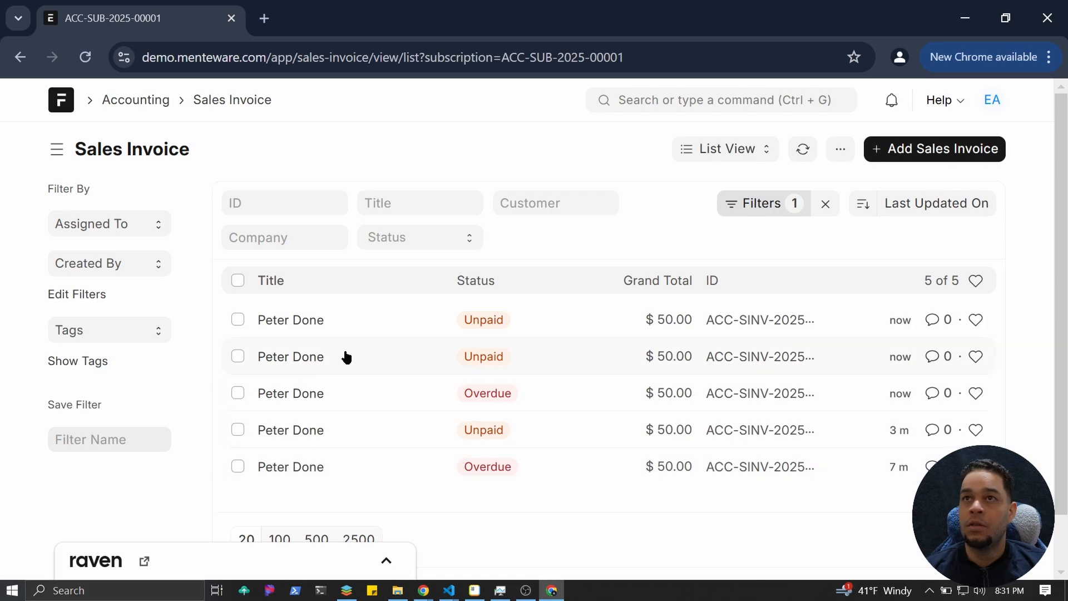
{"action": "left_click", "coordinate": [320, 319]}
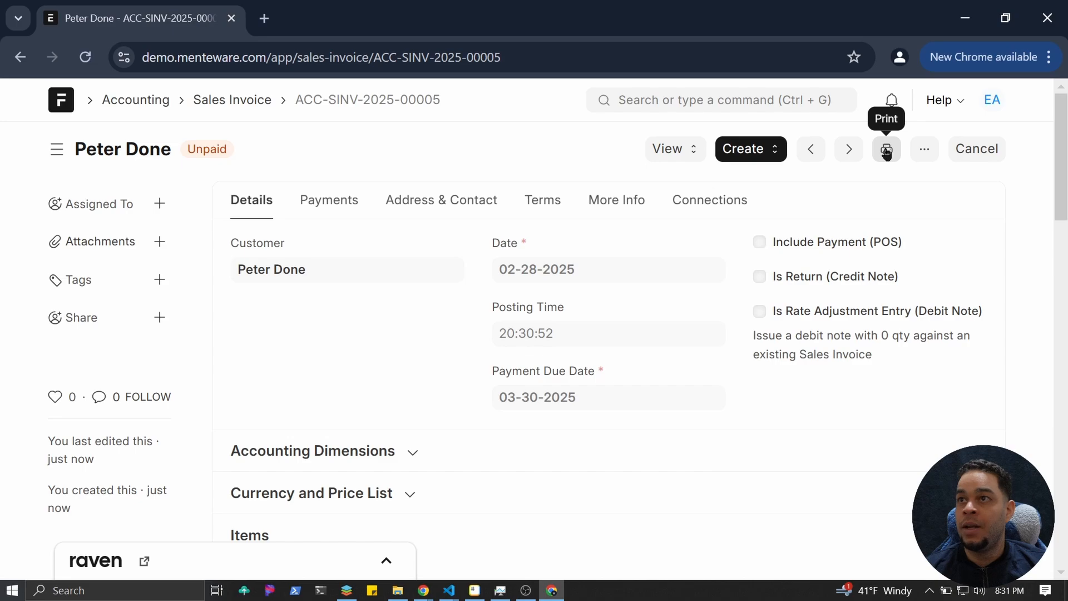
{"action": "scroll", "coordinate": [384, 234], "scroll_direction": "down", "scroll_amount": 3}
{"action": "scroll", "coordinate": [423, 245], "scroll_direction": "up", "scroll_amount": 3}
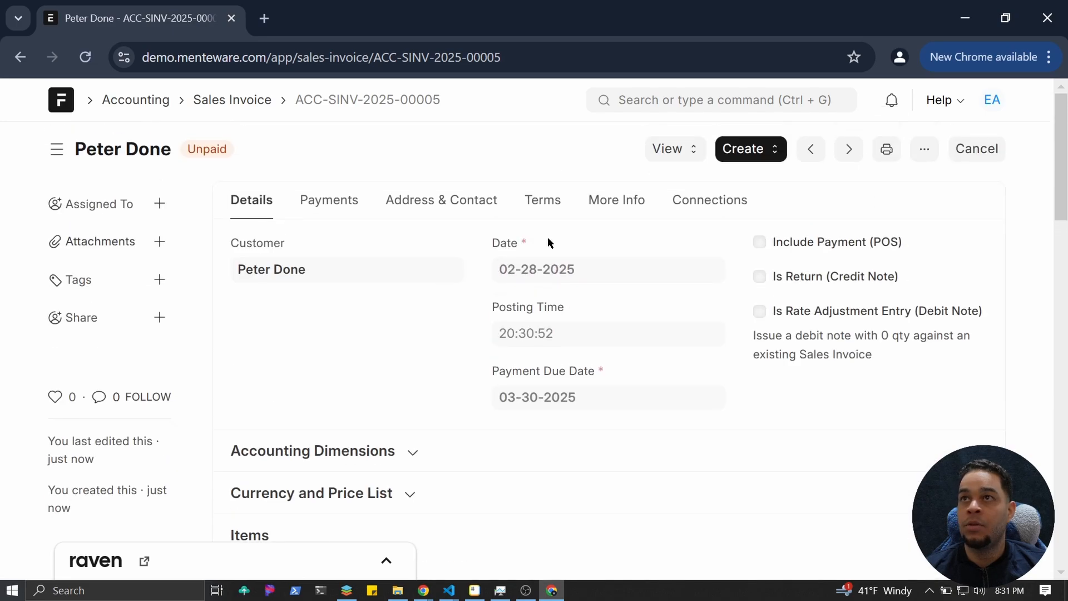
{"action": "left_click", "coordinate": [926, 159]}
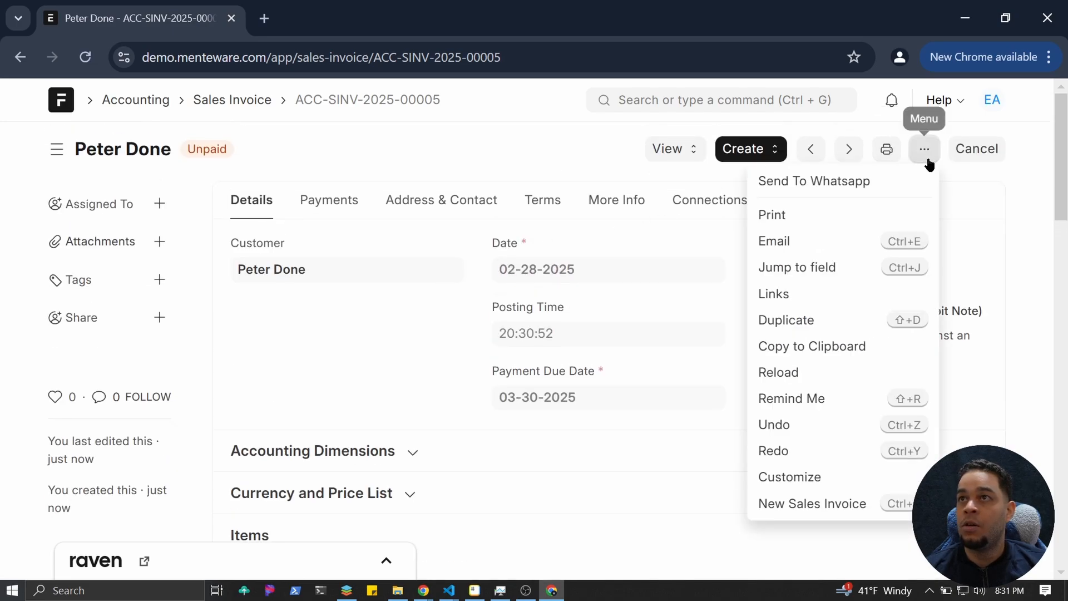
{"action": "left_click", "coordinate": [636, 509]}
{"action": "left_click", "coordinate": [754, 157]}
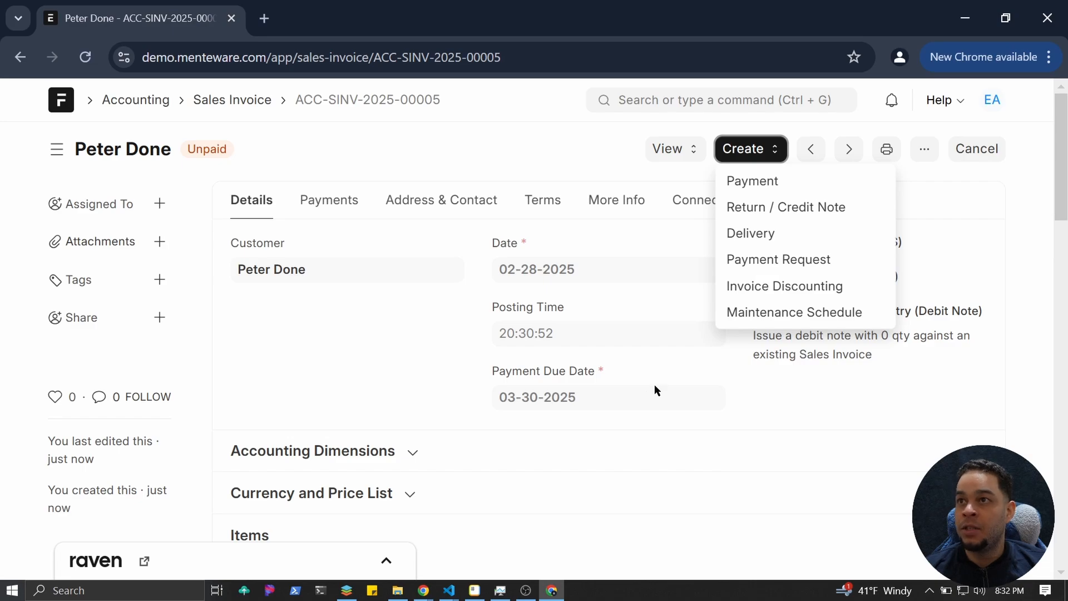
{"action": "left_click", "coordinate": [255, 102]}
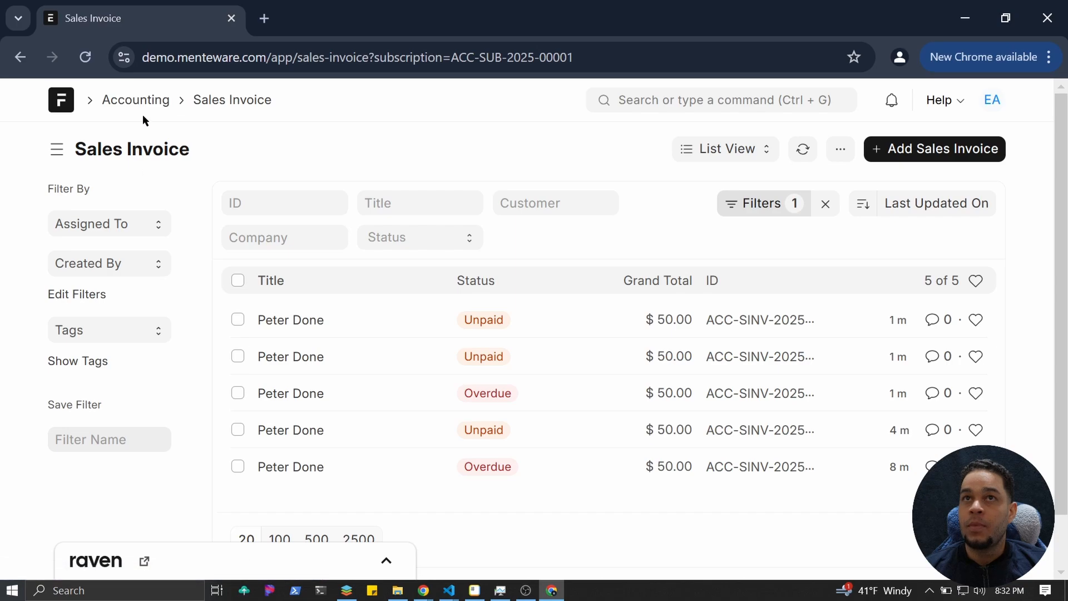
Review the Accounting workspace's $100.00 2025 income, then open the Chart of Accounts list.
{"action": "left_click", "coordinate": [143, 100]}
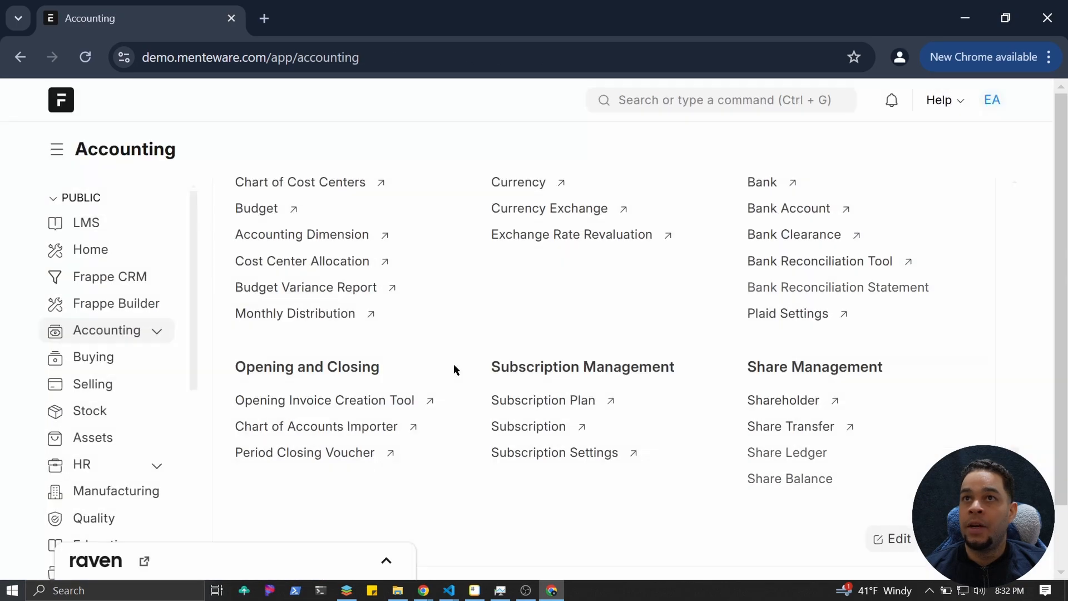
{"action": "scroll", "coordinate": [453, 364], "scroll_direction": "up", "scroll_amount": 10}
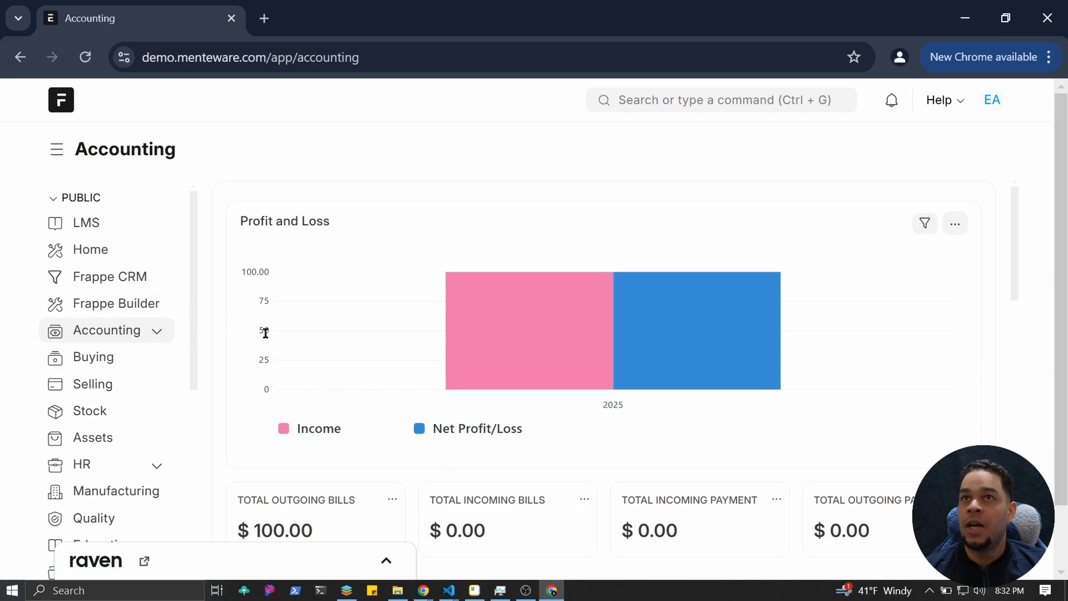
{"action": "mouse_move", "coordinate": [593, 362]}
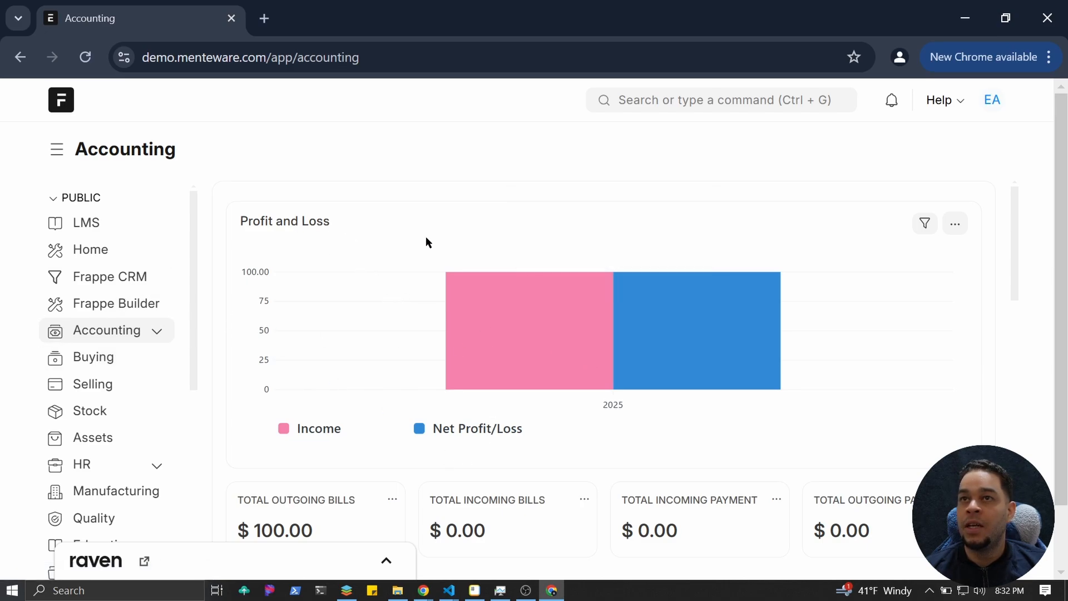
{"action": "mouse_move", "coordinate": [543, 361]}
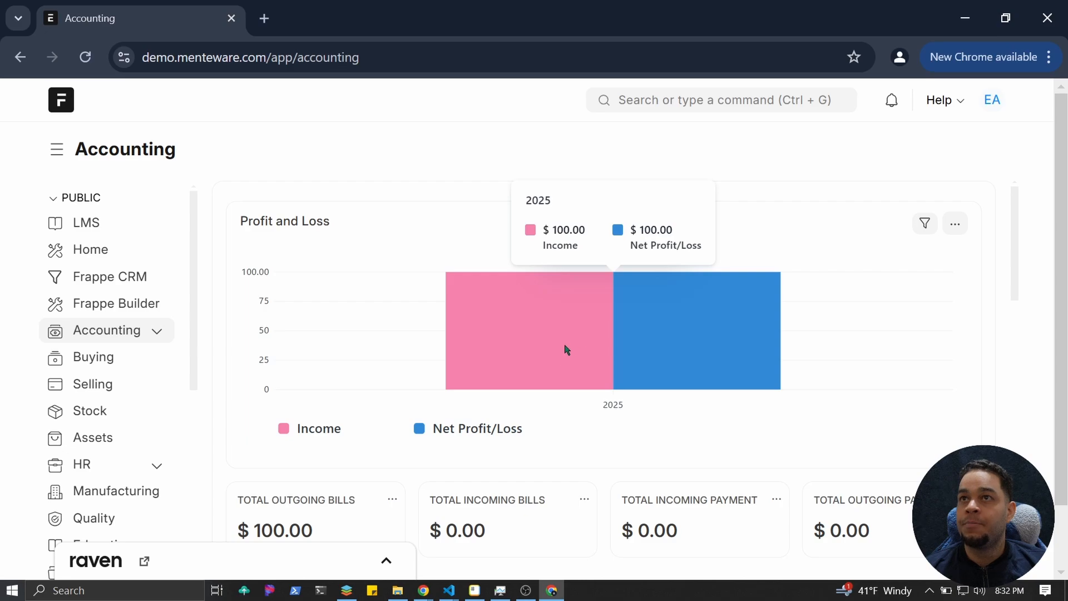
{"action": "scroll", "coordinate": [598, 312], "scroll_direction": "down", "scroll_amount": 2}
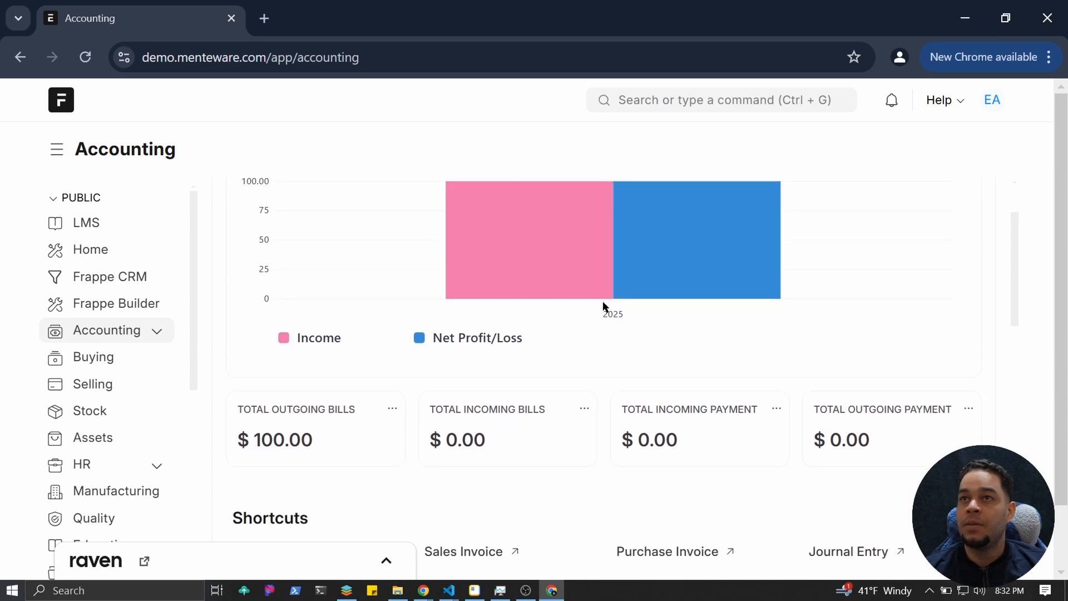
{"action": "scroll", "coordinate": [625, 334], "scroll_direction": "down", "scroll_amount": 5}
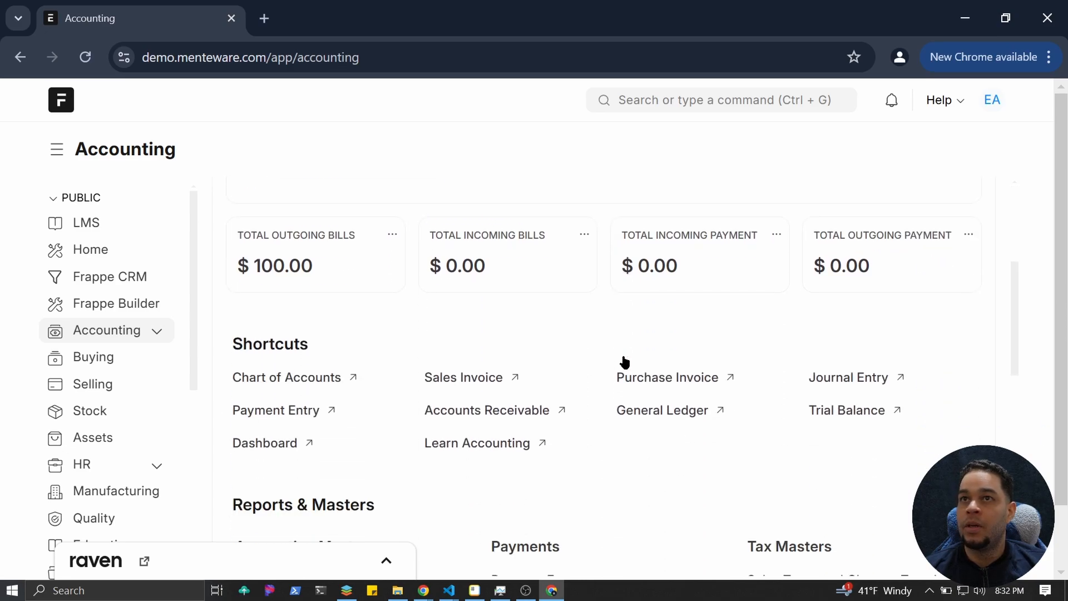
{"action": "scroll", "coordinate": [622, 359], "scroll_direction": "up", "scroll_amount": 7}
{"action": "scroll", "coordinate": [601, 367], "scroll_direction": "down", "scroll_amount": 5}
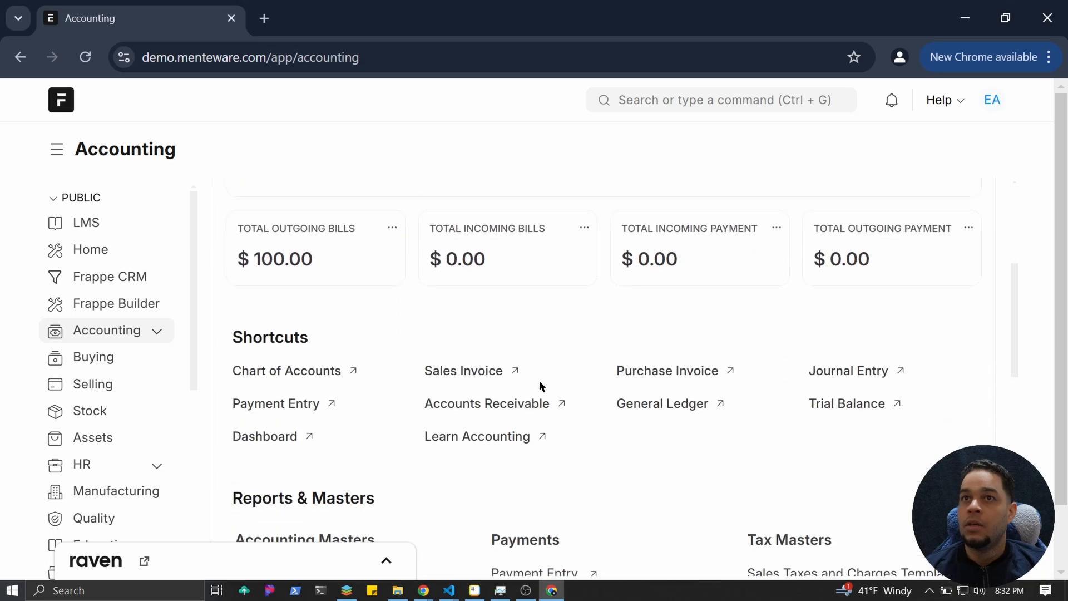
{"action": "left_click", "coordinate": [272, 373]}
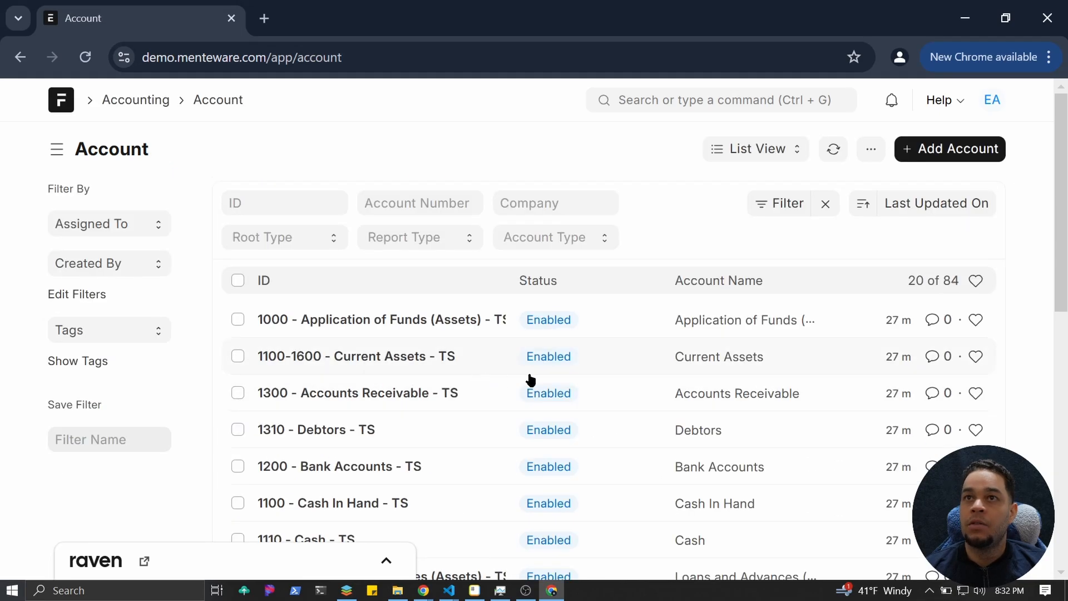
Switch the Account list to Tree View to display the Chart of Accounts.
{"action": "left_click", "coordinate": [756, 148]}
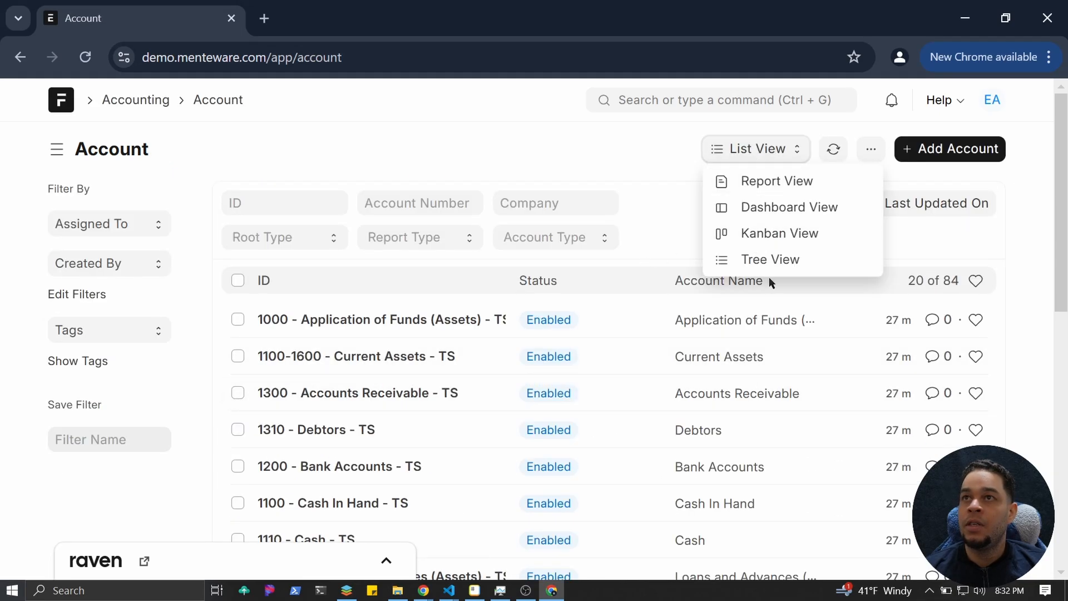
{"action": "left_click", "coordinate": [771, 267]}
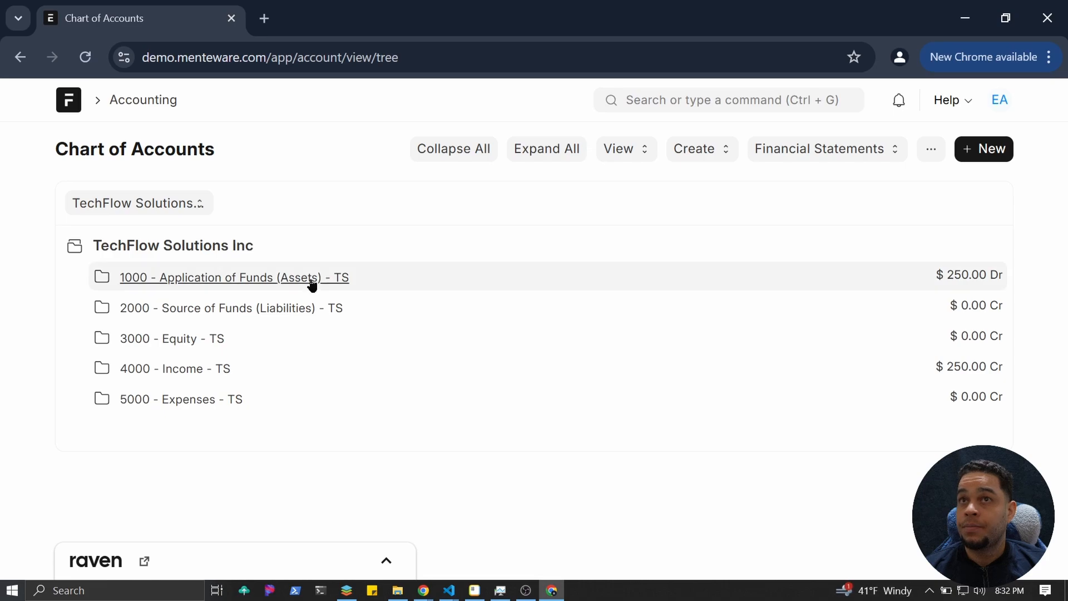
Expand Application of Funds and Current Assets to reveal $250.00 in Accounts Receivable, then open Financial Statements.
{"action": "left_click", "coordinate": [185, 281]}
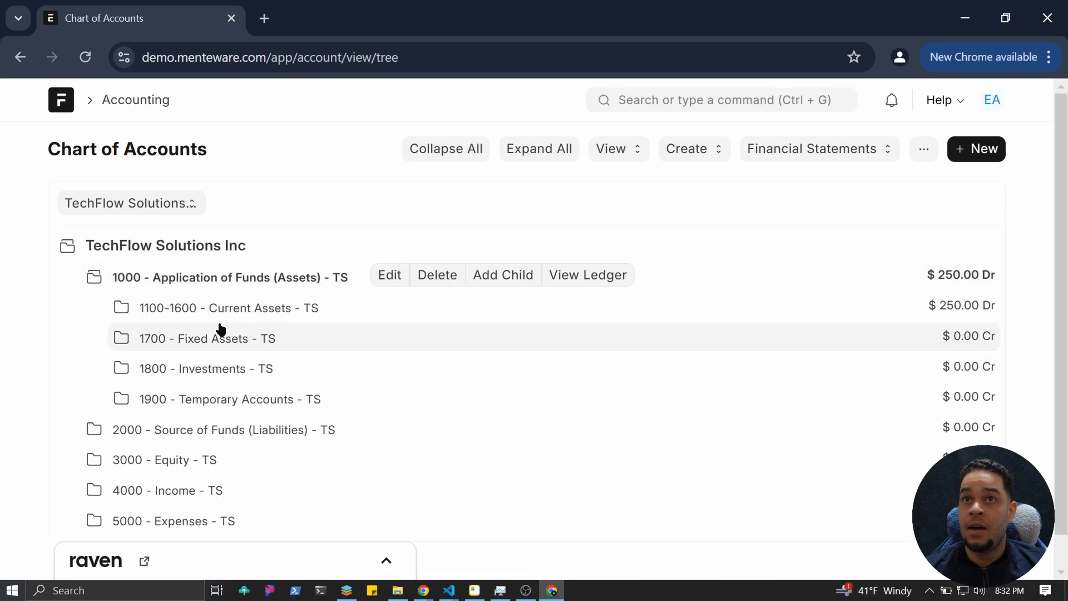
{"action": "left_click", "coordinate": [227, 316]}
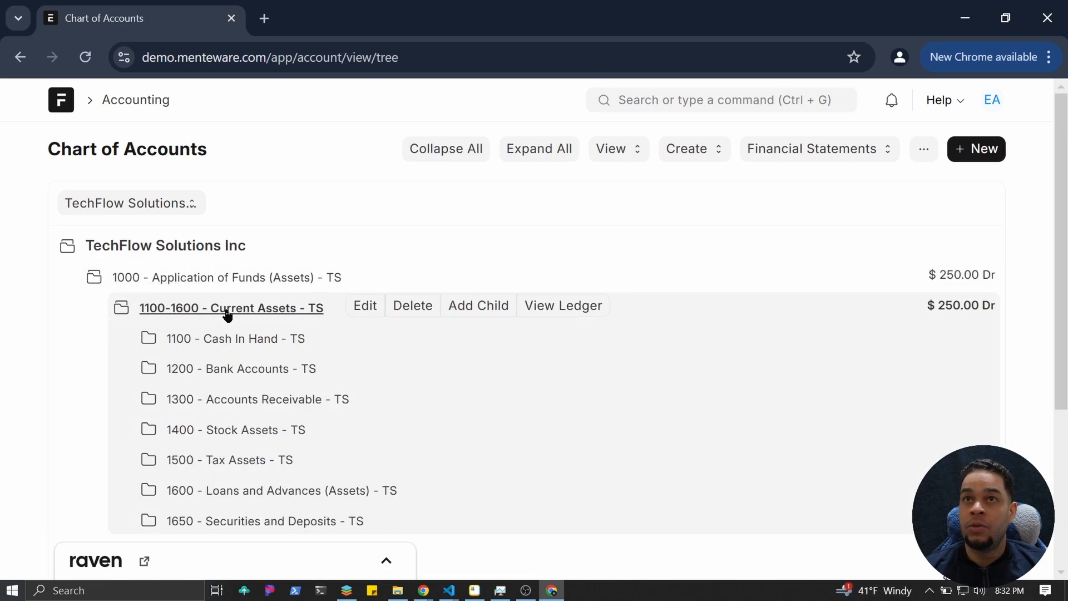
{"action": "scroll", "coordinate": [234, 395], "scroll_direction": "down", "scroll_amount": 2}
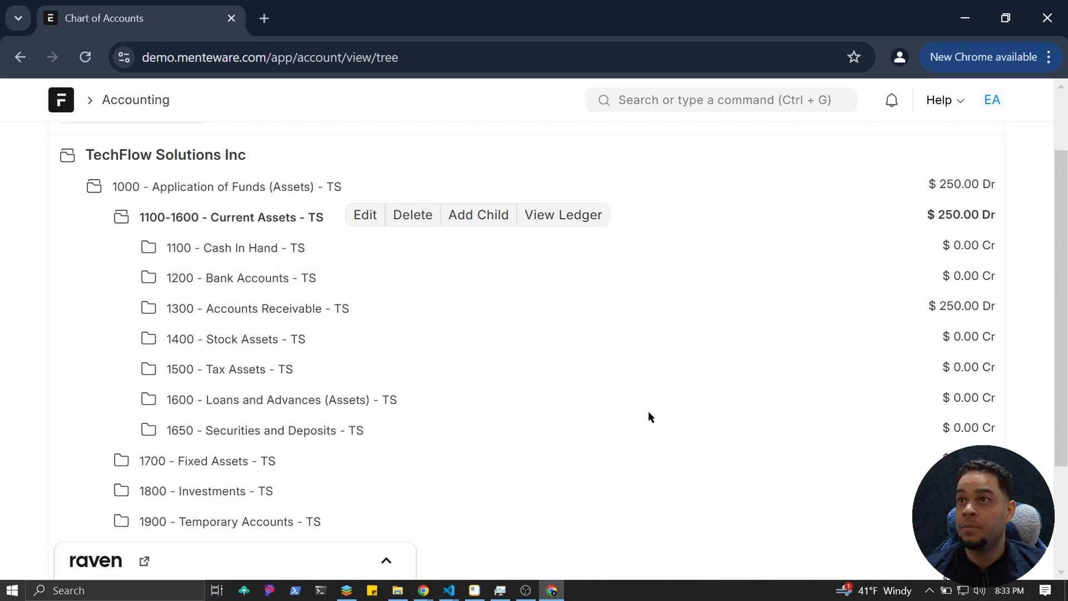
{"action": "scroll", "coordinate": [649, 415], "scroll_direction": "up", "scroll_amount": 2}
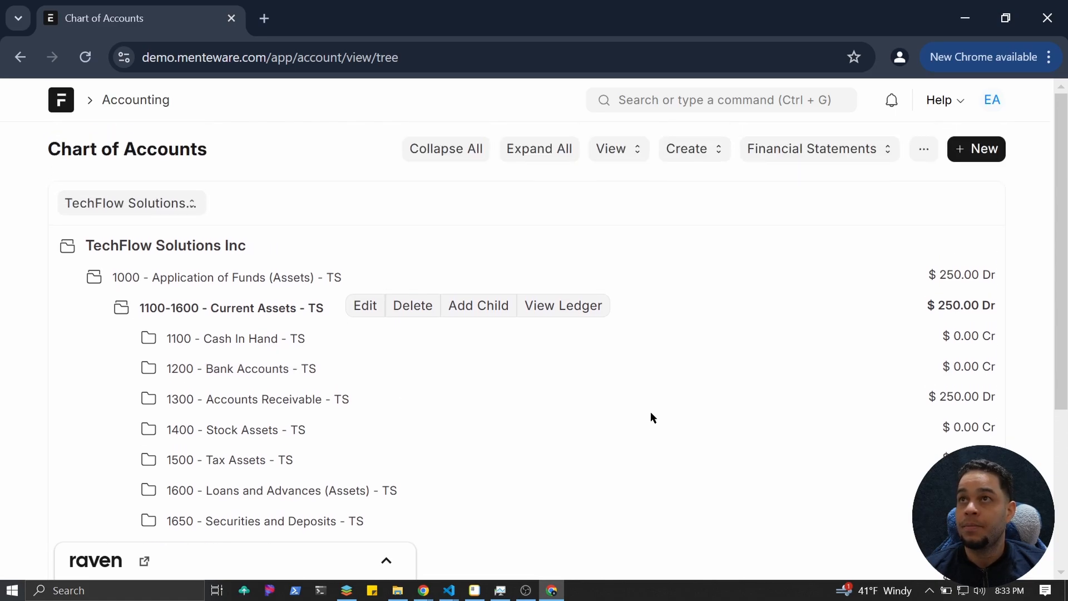
{"action": "left_click", "coordinate": [842, 148]}
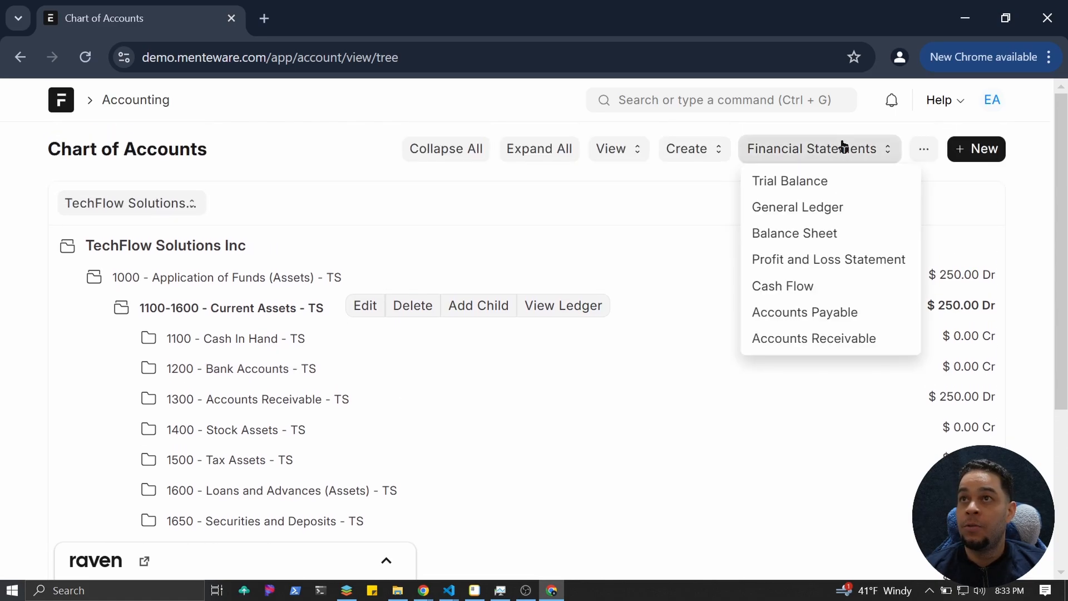
Open the General Ledger report and scroll through its entries.
{"action": "left_click", "coordinate": [804, 208]}
{"action": "scroll", "coordinate": [500, 366], "scroll_direction": "down", "scroll_amount": 3}
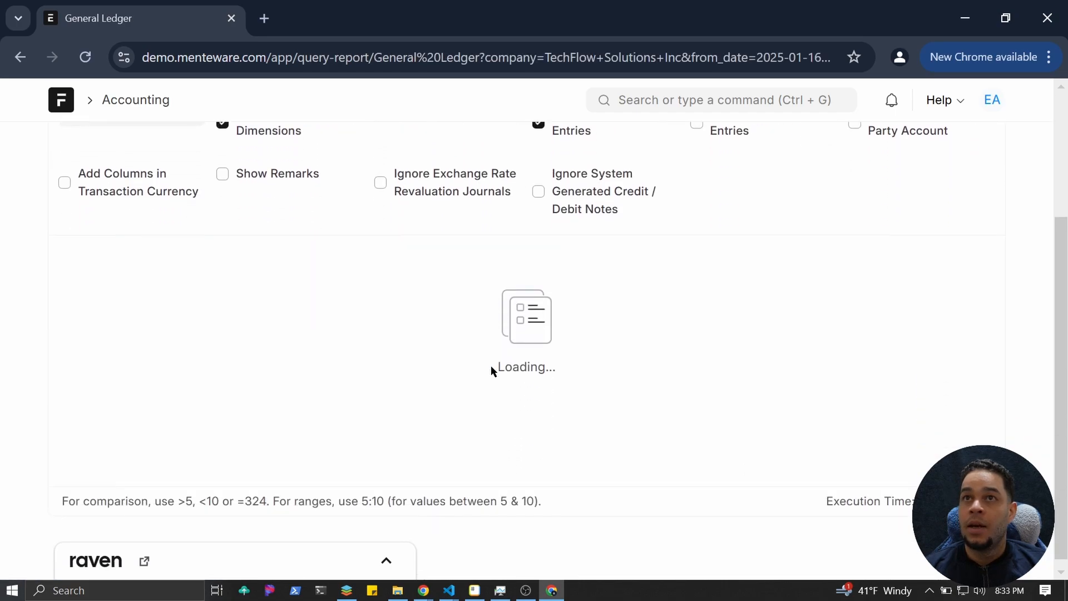
{"action": "left_click_drag", "start_coordinate": [359, 475], "coordinate": [204, 490]}
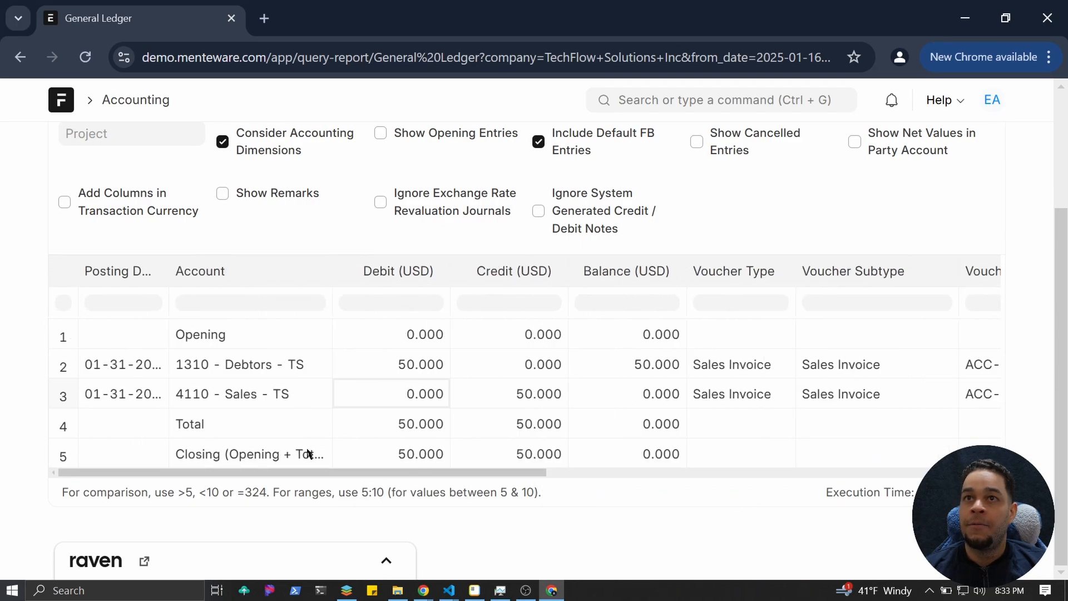
{"action": "scroll", "coordinate": [462, 473], "scroll_direction": "up", "scroll_amount": 3}
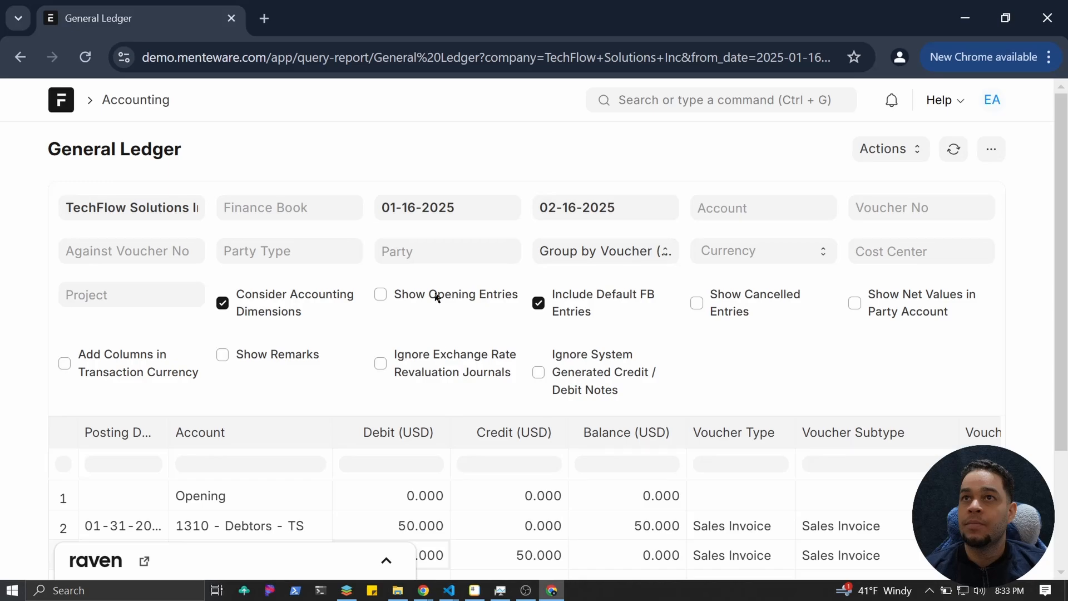
Set the ledger's From Date to January 1, 2025 and review the Debtors and Sales rows.
{"action": "left_click", "coordinate": [453, 213]}
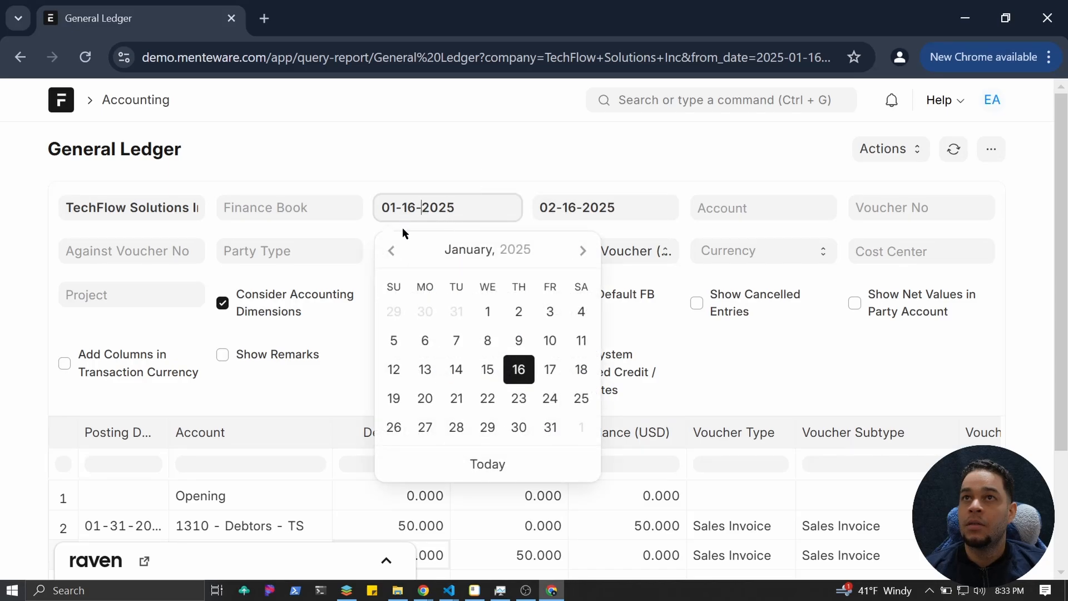
{"action": "left_click", "coordinate": [488, 311]}
{"action": "scroll", "coordinate": [434, 320], "scroll_direction": "down", "scroll_amount": 2}
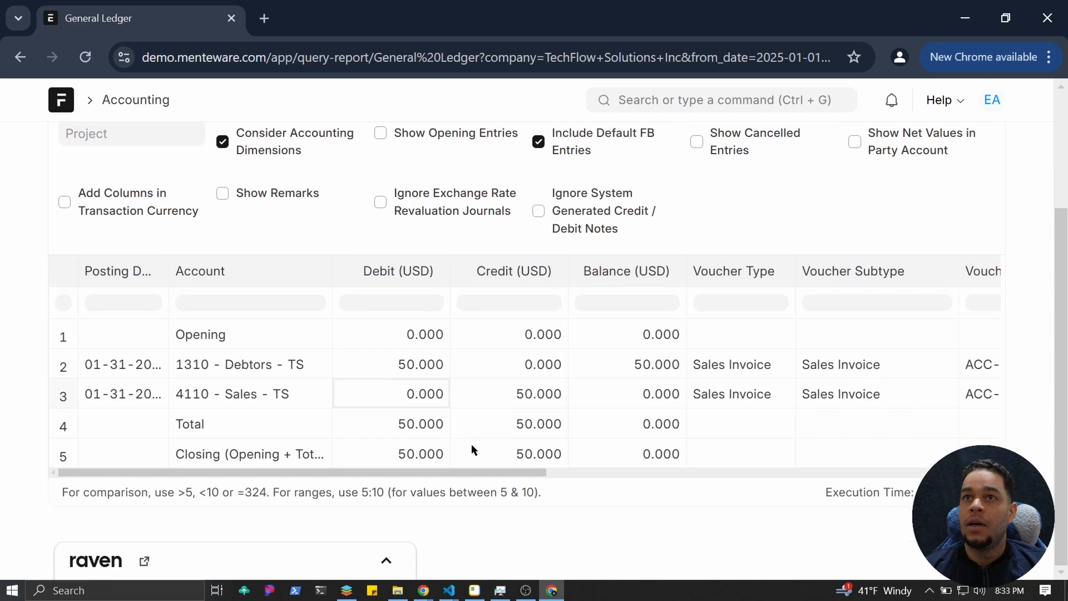
{"action": "left_click_drag", "start_coordinate": [450, 474], "coordinate": [429, 436]}
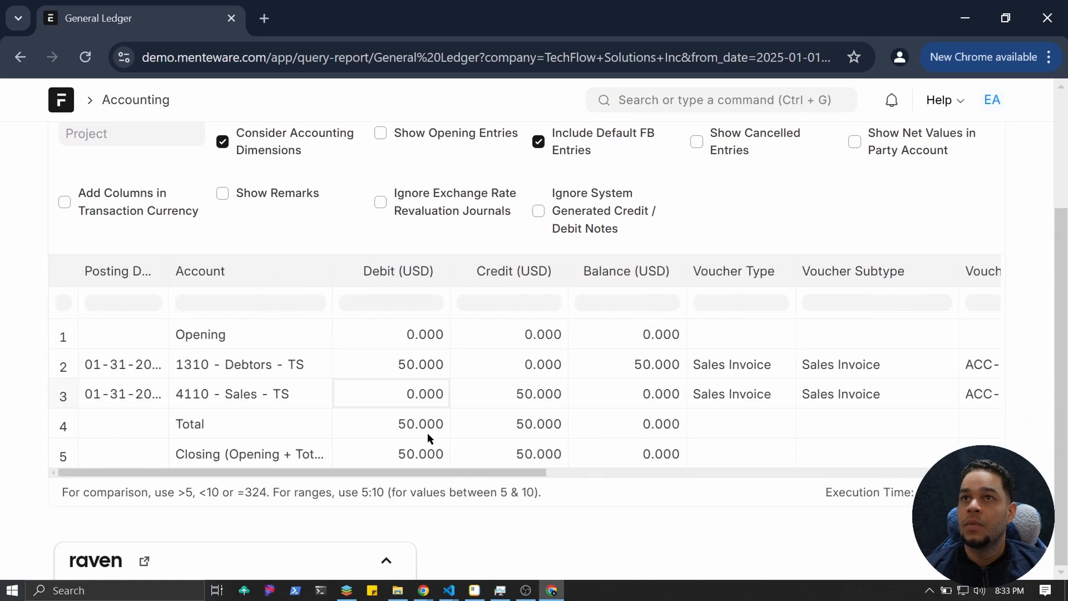
{"action": "scroll", "coordinate": [431, 423], "scroll_direction": "up", "scroll_amount": 1}
{"action": "scroll", "coordinate": [436, 401], "scroll_direction": "up", "scroll_amount": 1}
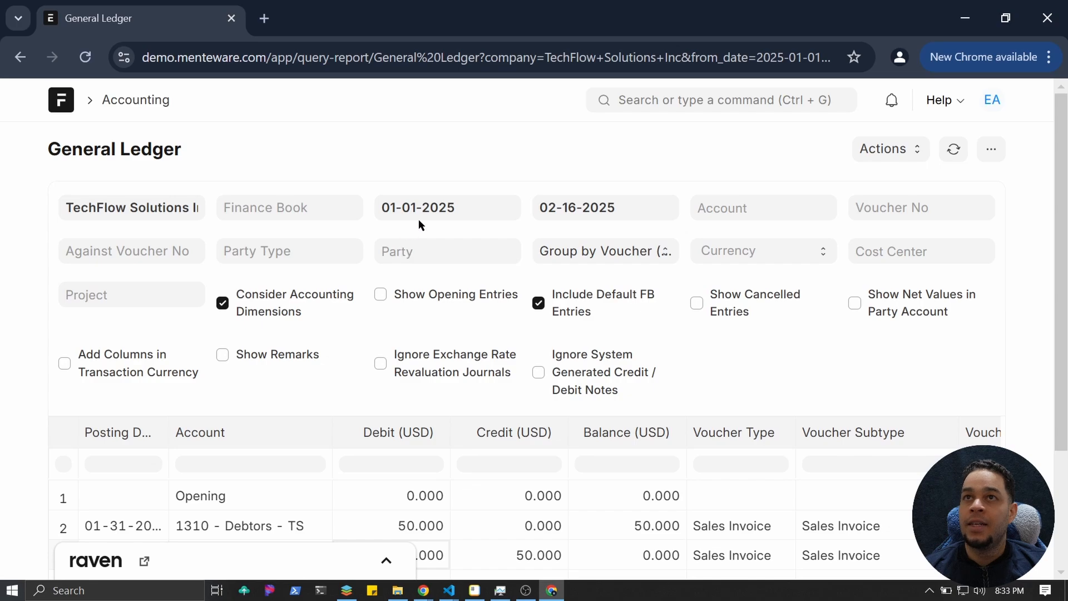
Change the ledger's From Date to 01-01-2024 and review the 200.000 debit and credit totals.
{"action": "left_click", "coordinate": [466, 209]}
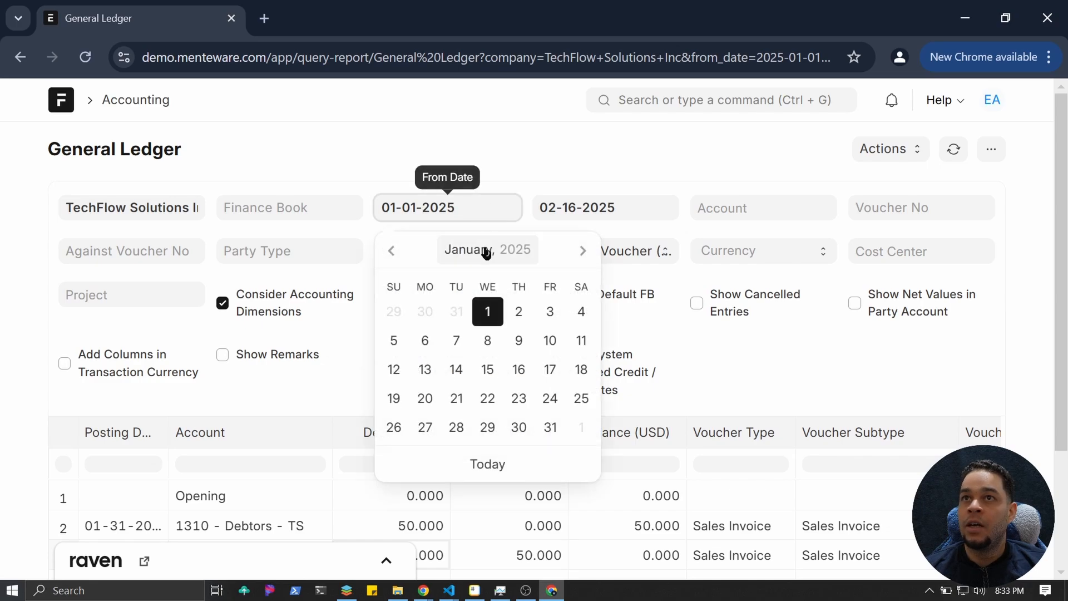
{"action": "key", "text": "BackSpace"}
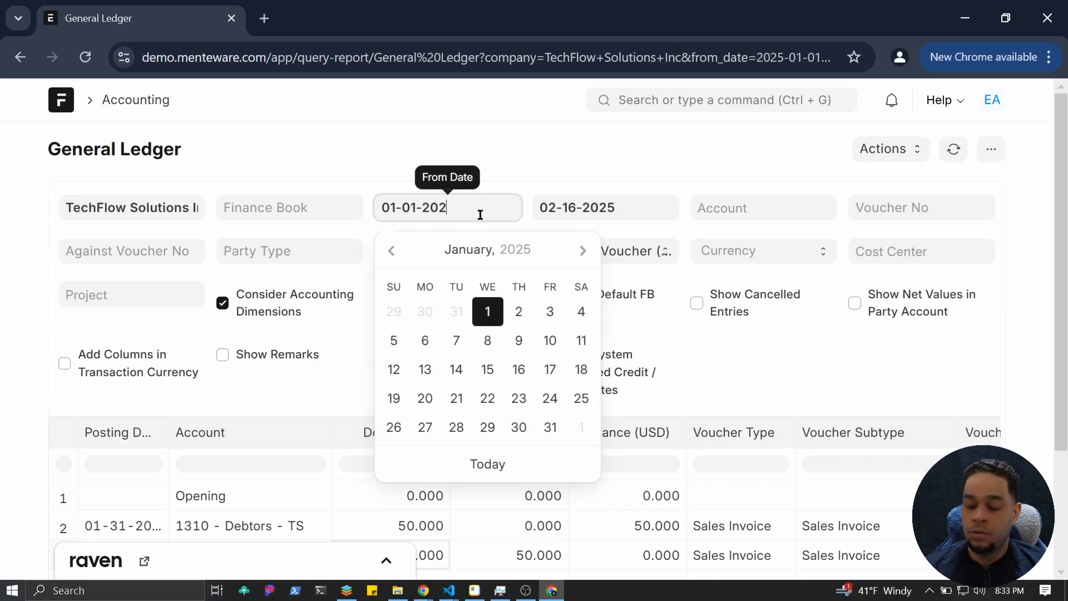
{"action": "type", "text": "4"}
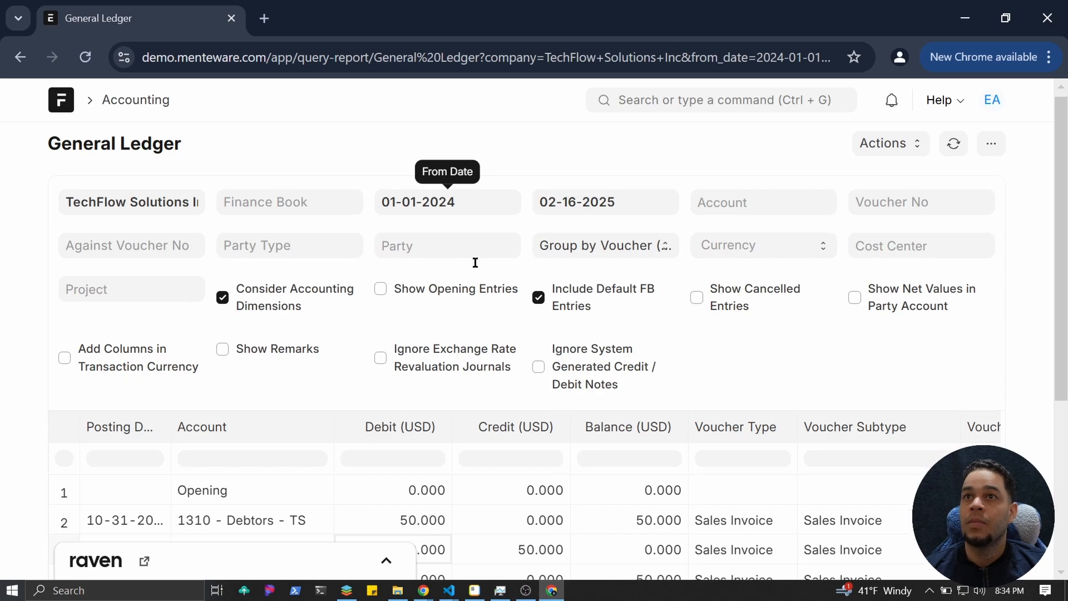
{"action": "scroll", "coordinate": [473, 301], "scroll_direction": "down", "scroll_amount": 4}
{"action": "scroll", "coordinate": [467, 338], "scroll_direction": "down", "scroll_amount": 2}
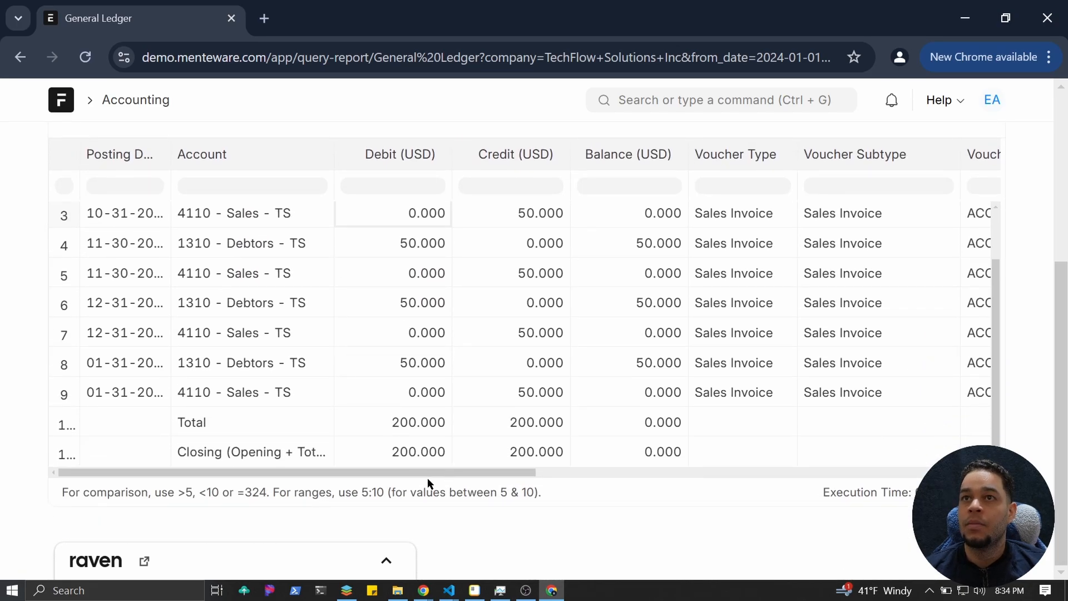
{"action": "left_click_drag", "start_coordinate": [430, 483], "coordinate": [346, 475]}
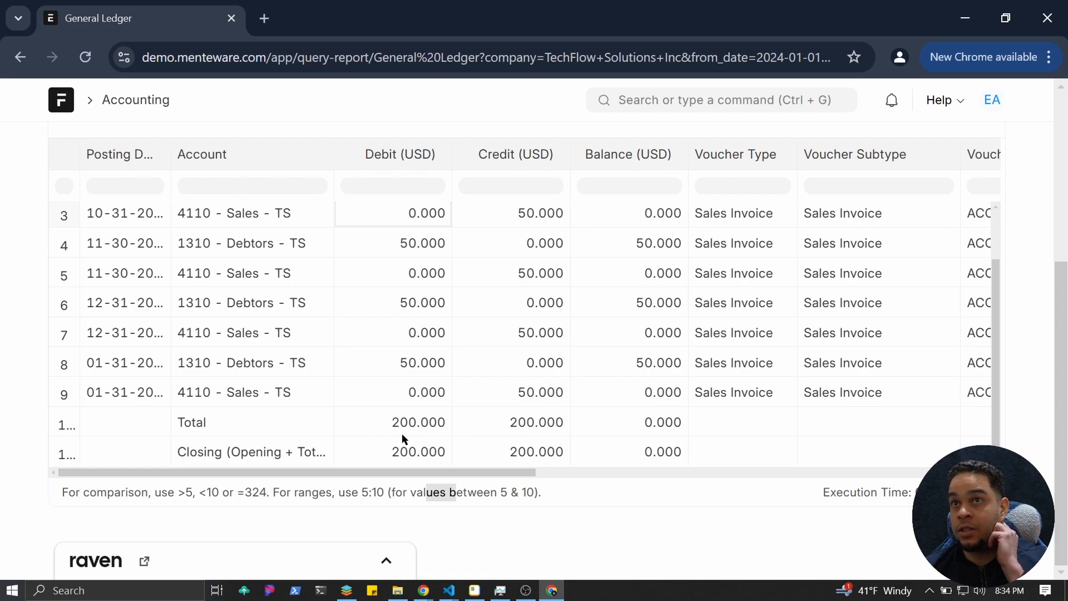
{"action": "scroll", "coordinate": [406, 437], "scroll_direction": "up", "scroll_amount": 6}
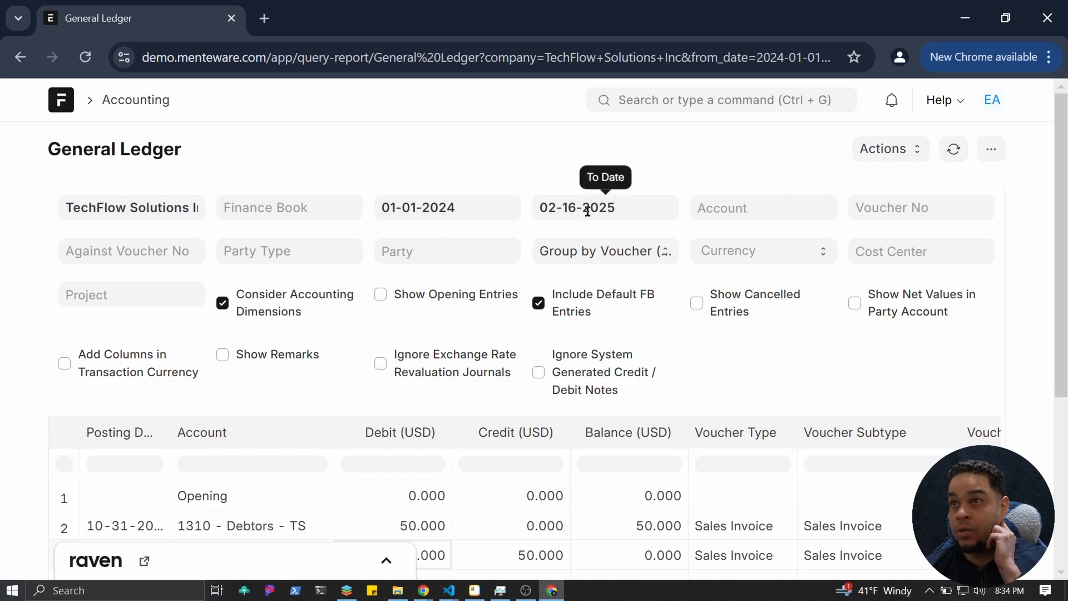
{"action": "scroll", "coordinate": [423, 245], "scroll_direction": "down", "scroll_amount": 2}
{"action": "scroll", "coordinate": [429, 240], "scroll_direction": "up", "scroll_amount": 2}
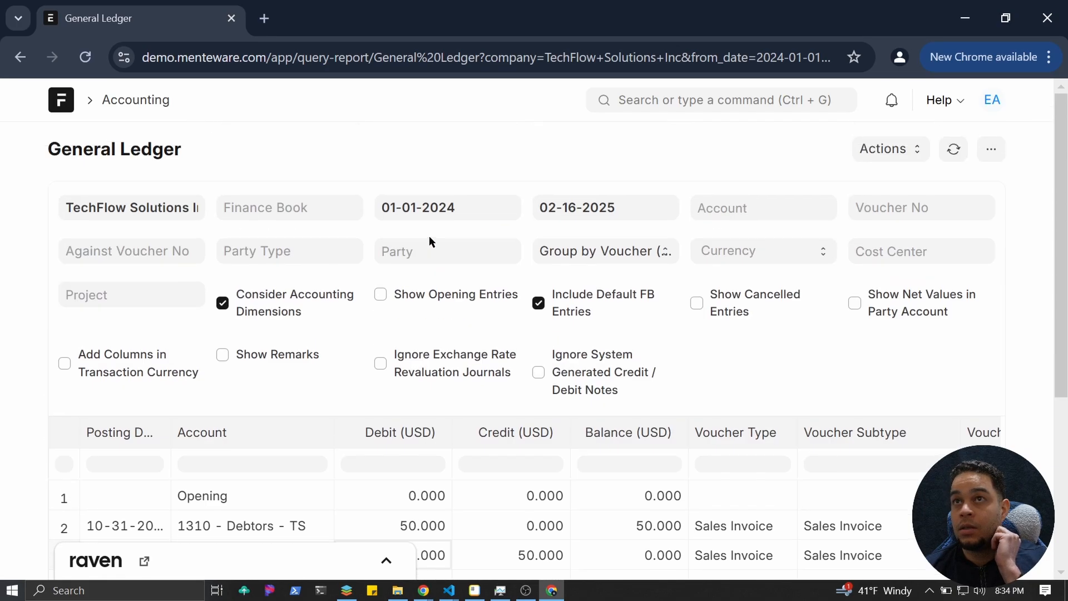
Restore the From Date to 01-01-2025, leaving one invoice totalling 50.000 debit and credit.
{"action": "left_click", "coordinate": [468, 210]}
{"action": "key", "text": "BackSpace"}
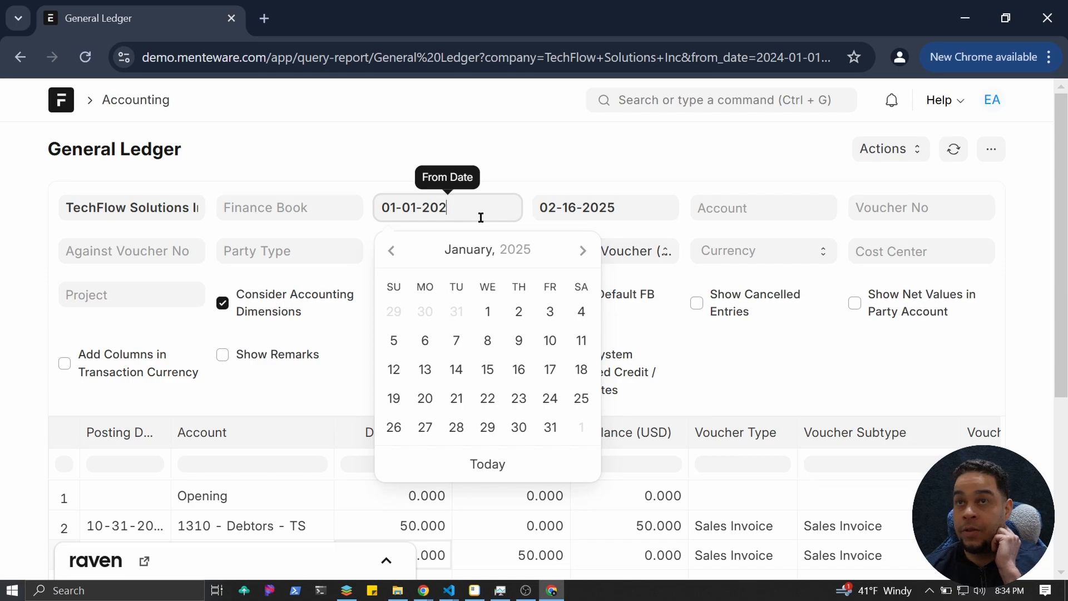
{"action": "type", "text": "5"}
{"action": "scroll", "coordinate": [455, 355], "scroll_direction": "down", "scroll_amount": 3}
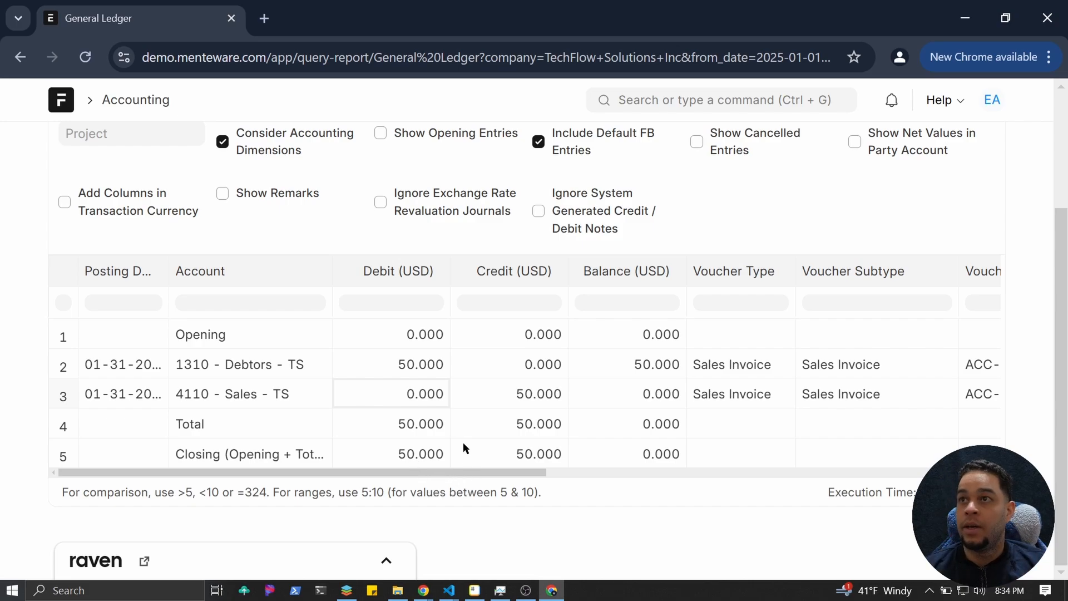
{"action": "scroll", "coordinate": [451, 422], "scroll_direction": "up", "scroll_amount": 3}
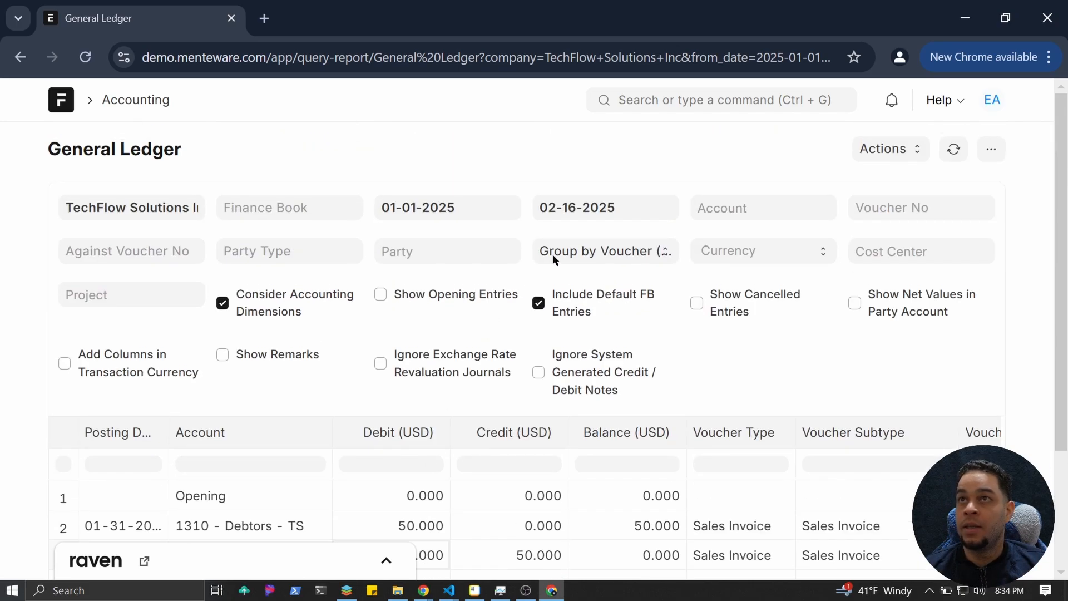
{"action": "left_click", "coordinate": [651, 106]}
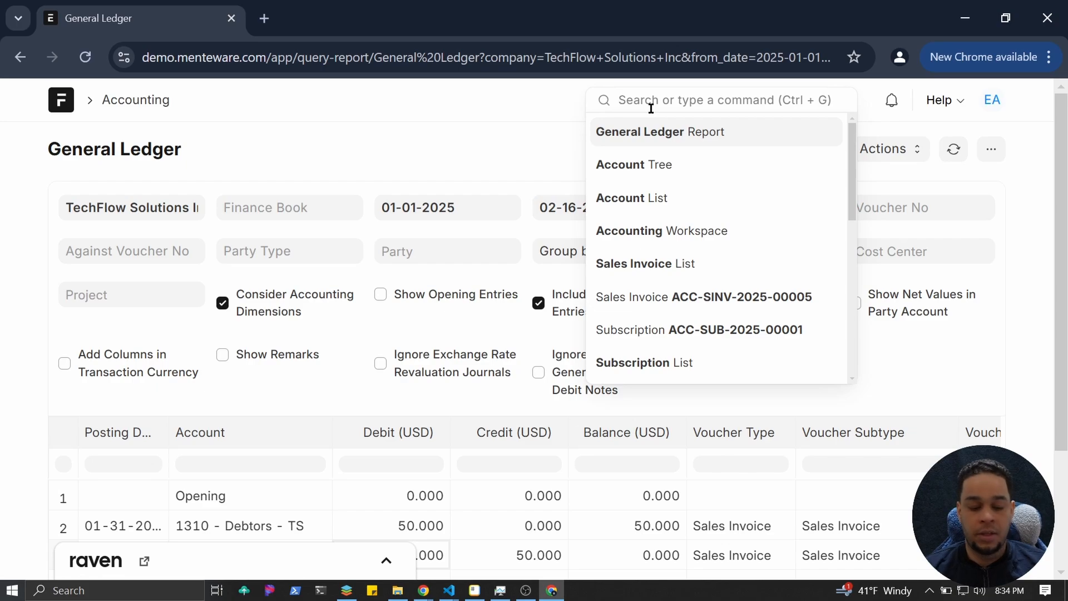
Search 'si' to open the Sales Invoice list showing the subscription's five $50.00 invoices.
{"action": "type", "text": "si"}
{"action": "key", "text": "Return"}
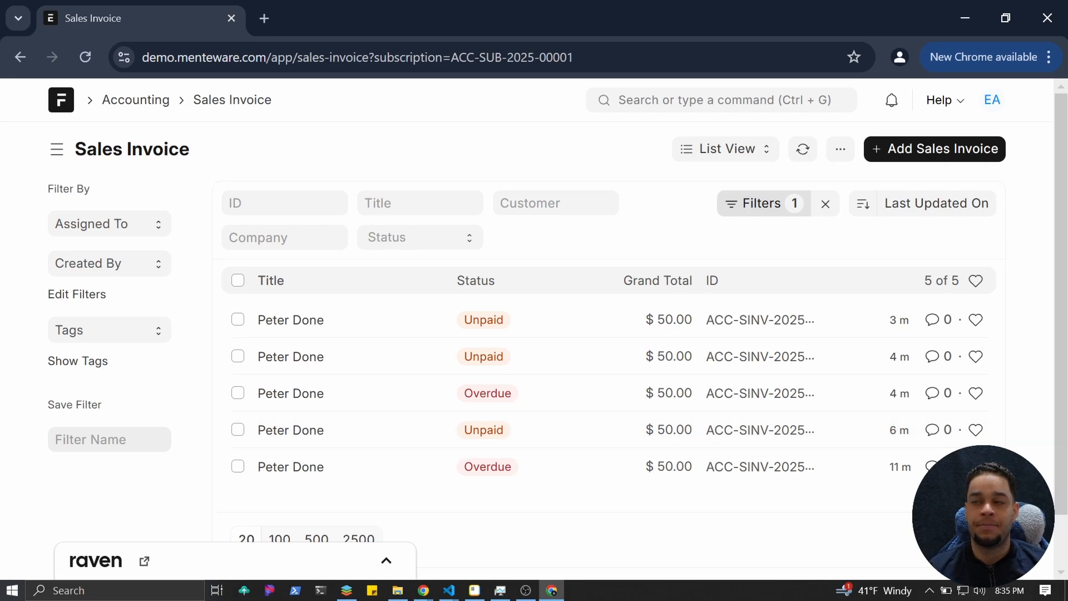
{"action": "key", "text": "alt+Tab"}
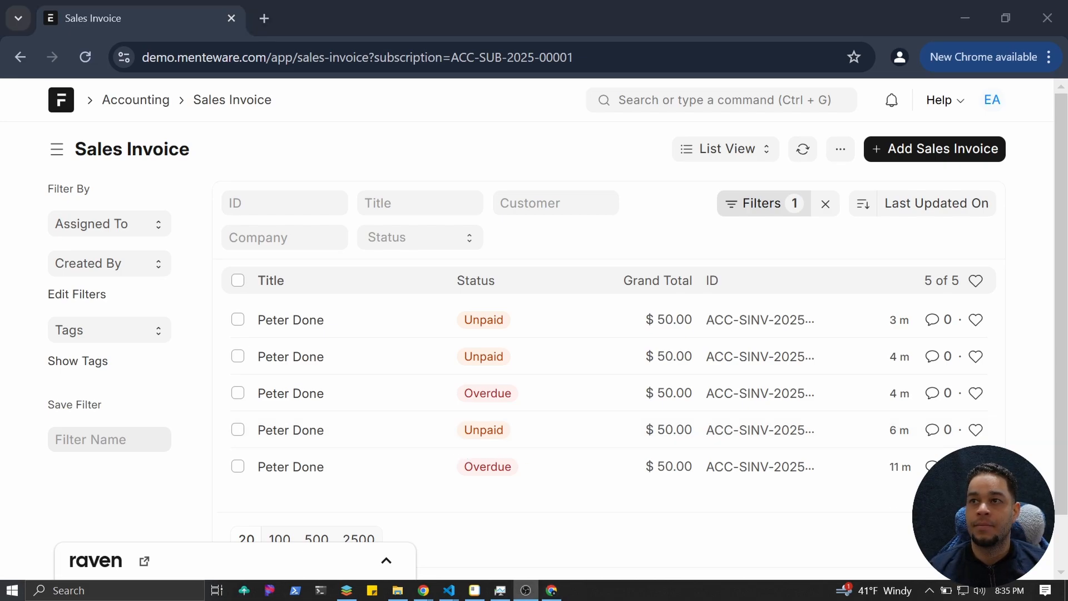